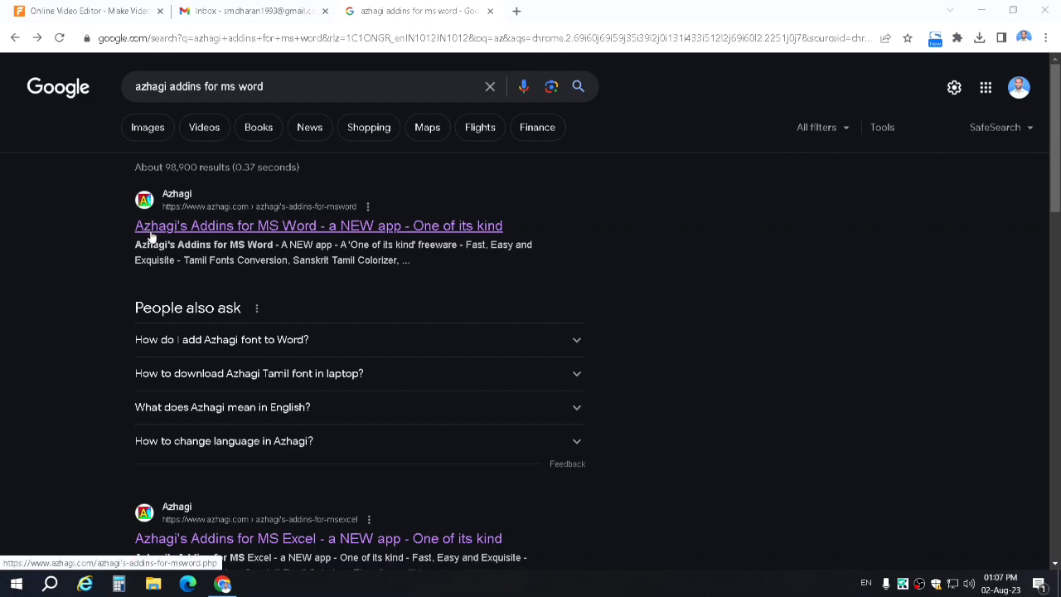
- Open azhagi.com's Addins for MS Word page from Google and read down to the Section 1–5 list
click(360, 231)
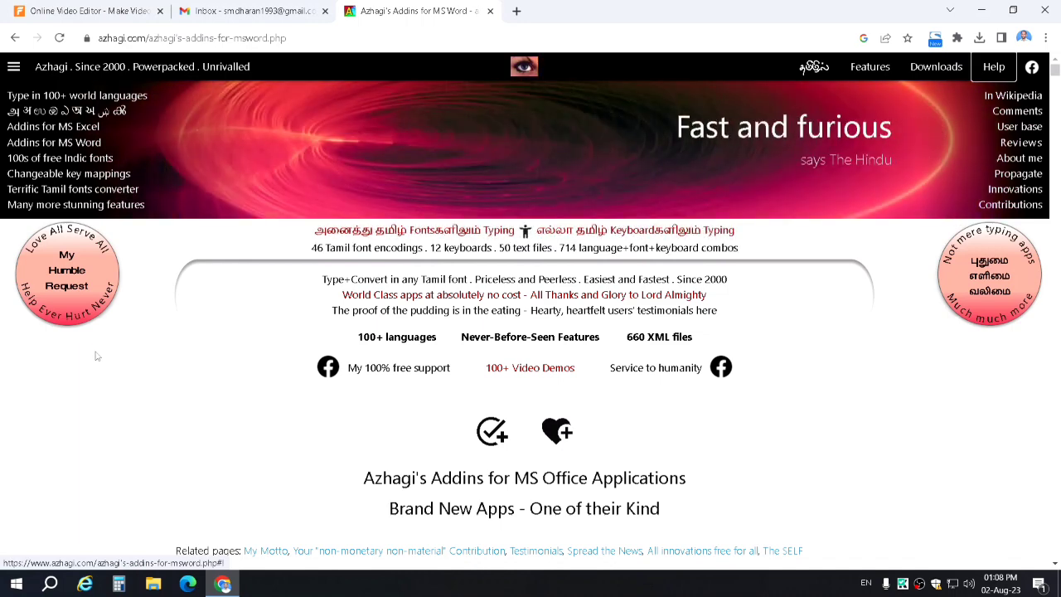
scroll(550, 327, down, 3)
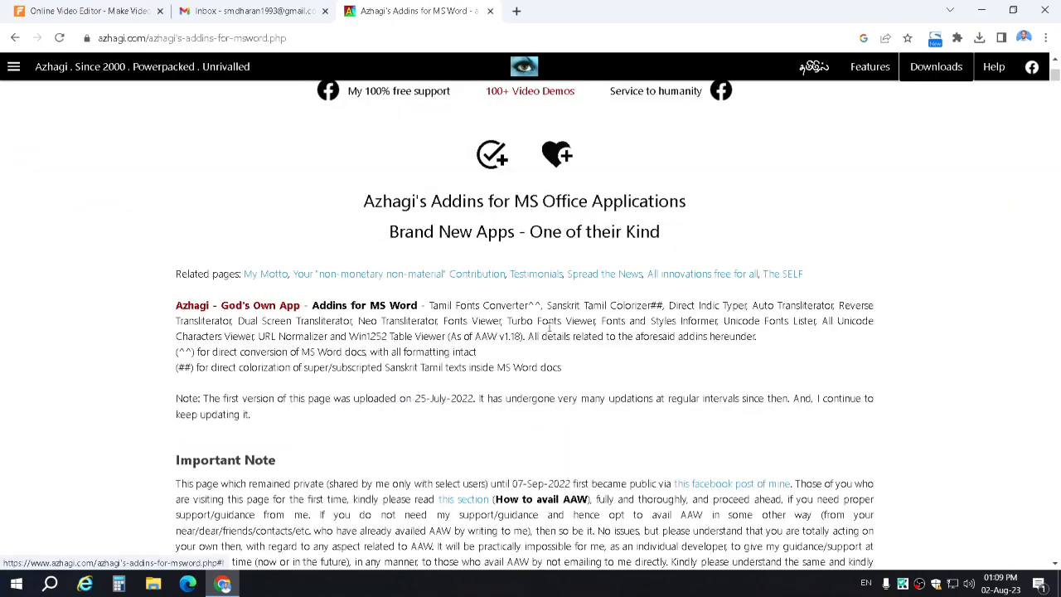
scroll(505, 350, down, 3)
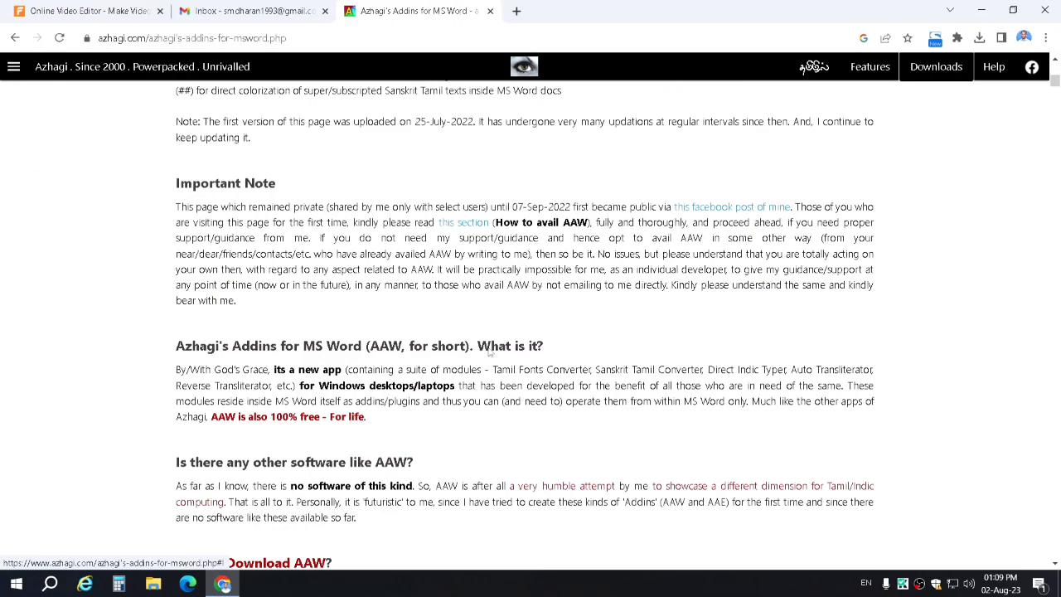
scroll(489, 352, down, 4)
scroll(488, 352, down, 6)
scroll(489, 352, down, 2)
scroll(489, 352, down, 1)
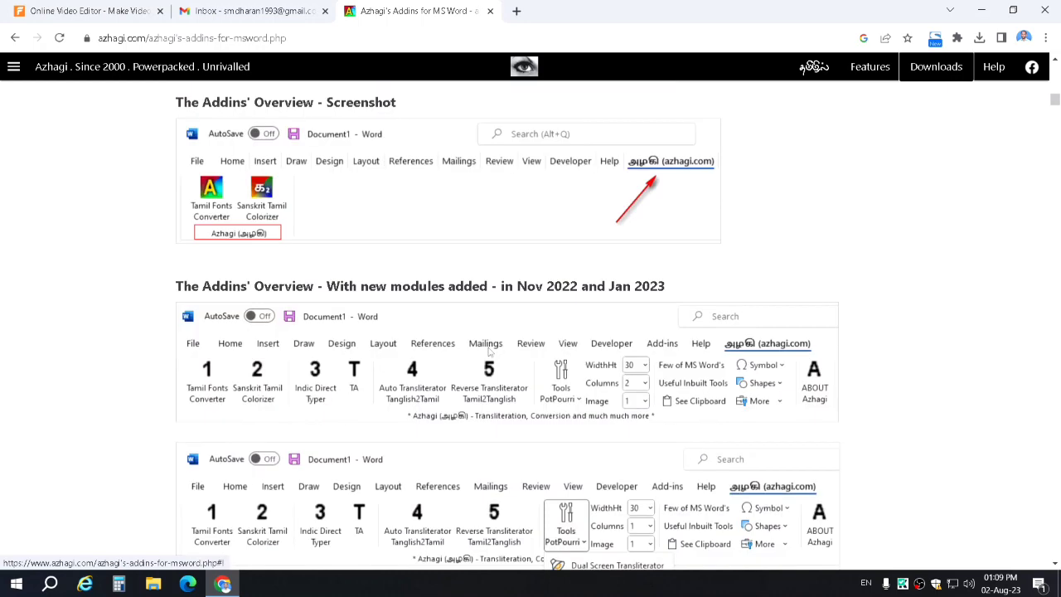
scroll(489, 352, down, 3)
scroll(489, 352, down, 2)
scroll(489, 352, down, 2)
scroll(489, 353, down, 1)
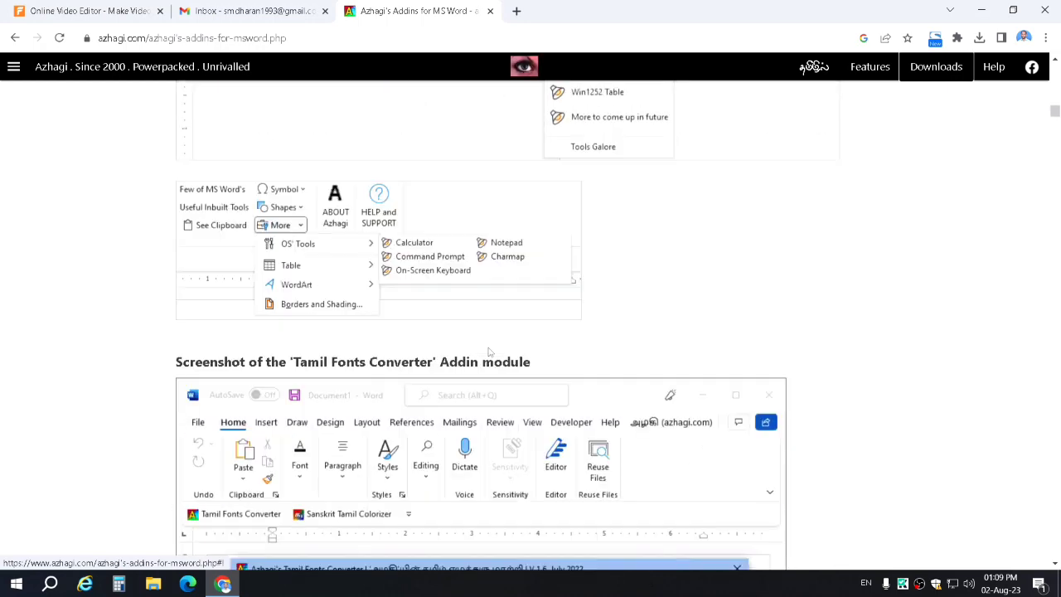
scroll(489, 352, down, 2)
scroll(489, 352, down, 2)
scroll(486, 353, down, 1)
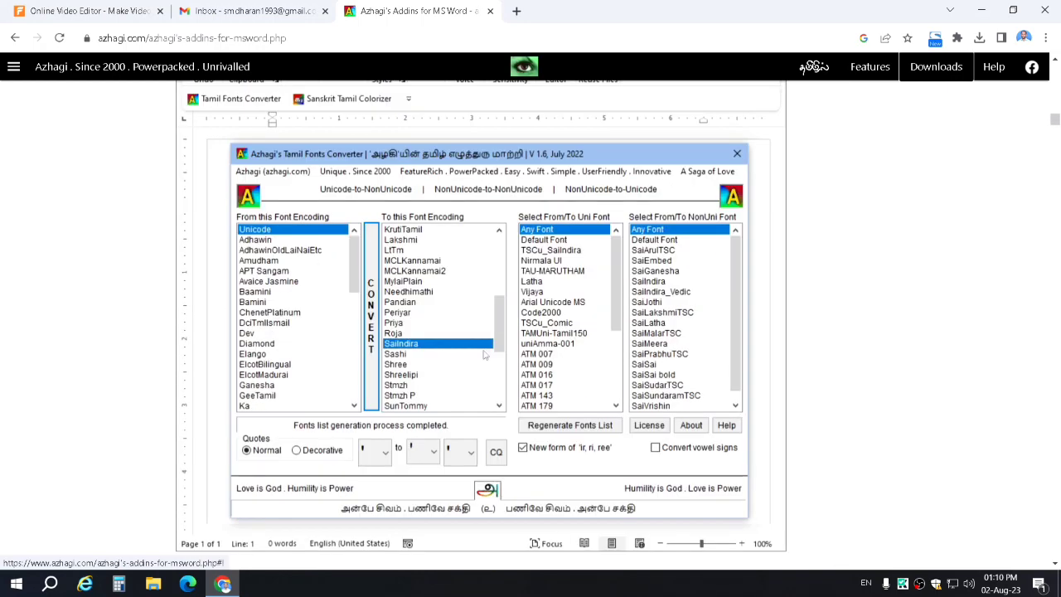
scroll(484, 354, down, 1)
scroll(480, 360, down, 5)
scroll(477, 367, down, 5)
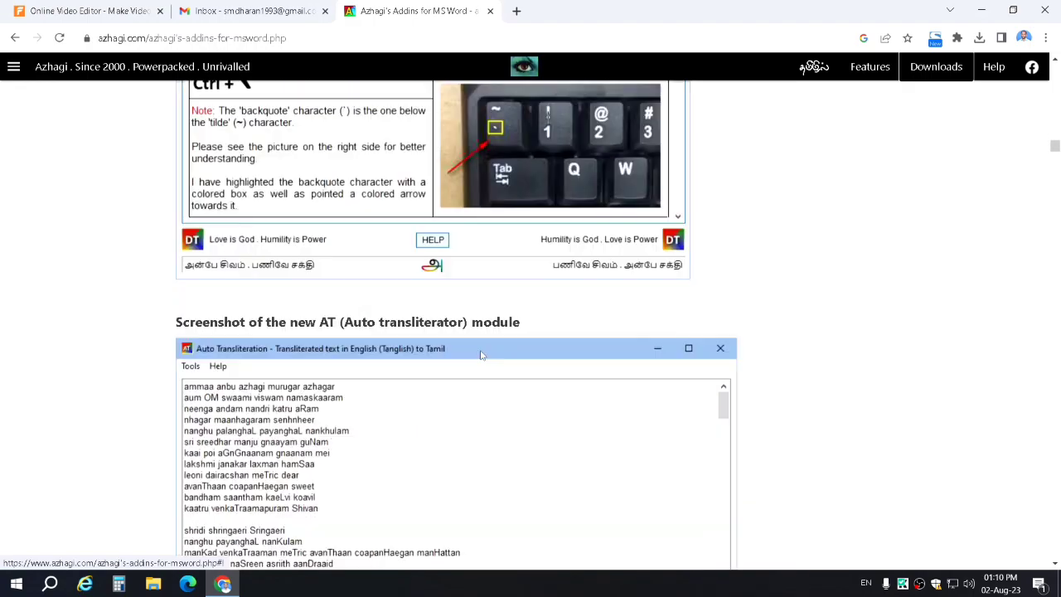
scroll(469, 375, down, 4)
scroll(469, 375, down, 5)
scroll(469, 376, down, 5)
scroll(469, 376, down, 5)
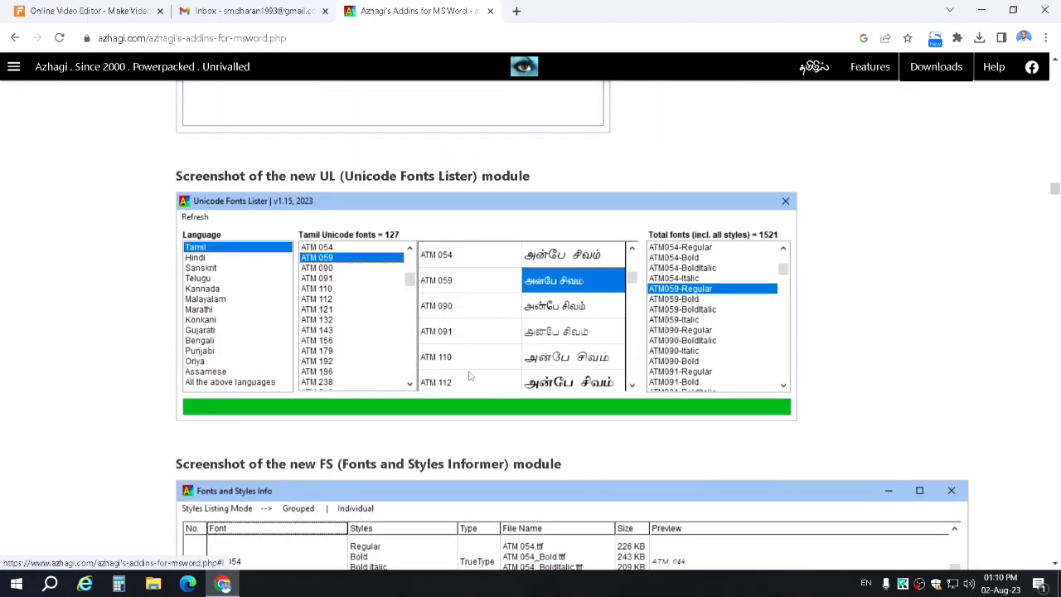
scroll(469, 375, down, 5)
scroll(469, 375, down, 5)
scroll(469, 375, down, 5)
scroll(469, 375, down, 5)
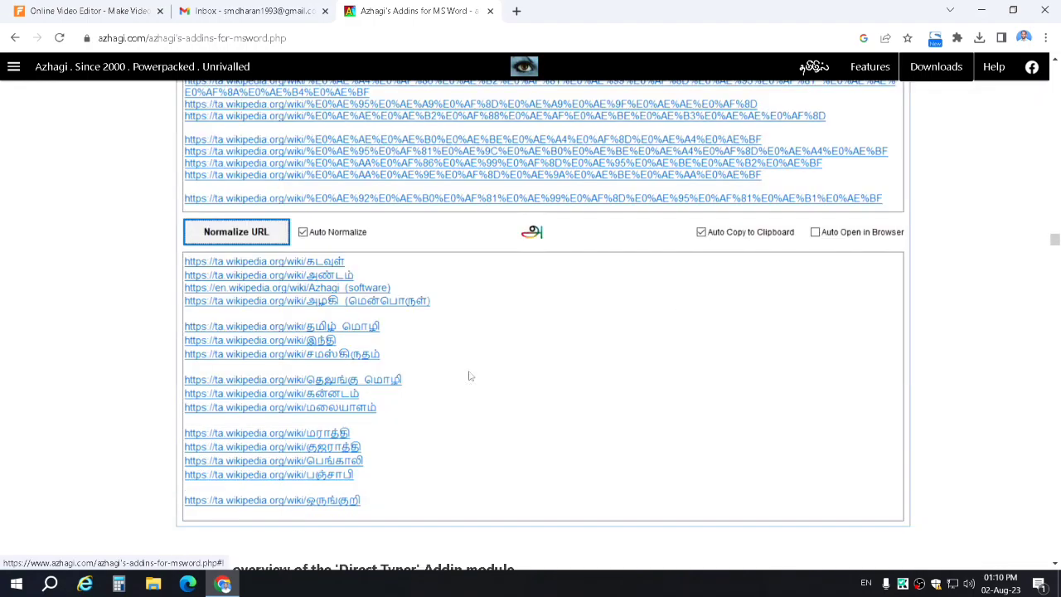
scroll(469, 375, down, 5)
scroll(469, 376, down, 5)
scroll(469, 375, down, 5)
scroll(469, 375, down, 5)
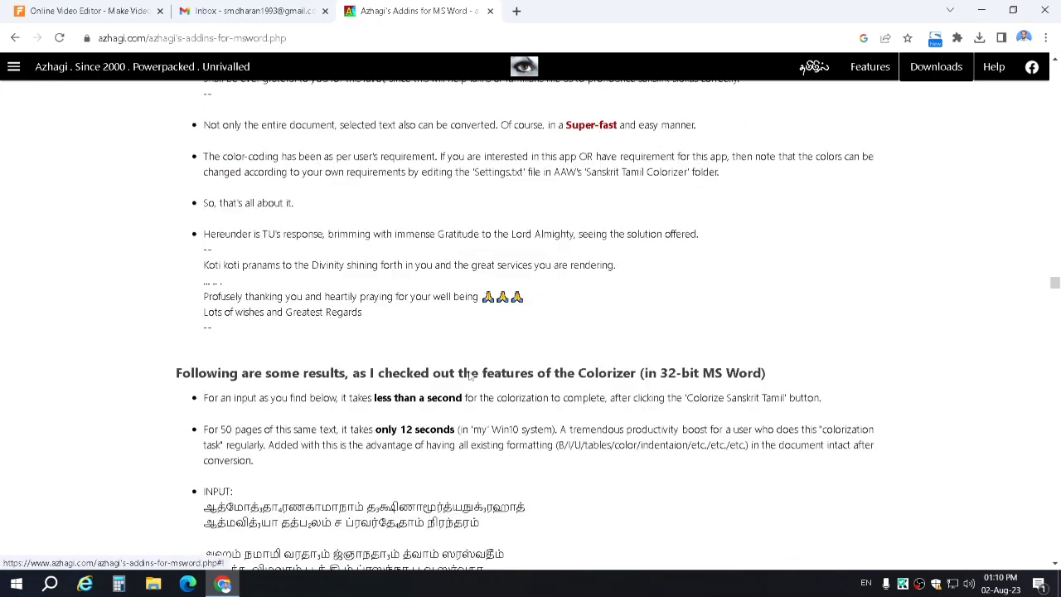
scroll(469, 373, down, 5)
scroll(469, 373, down, 5)
scroll(469, 373, down, 3)
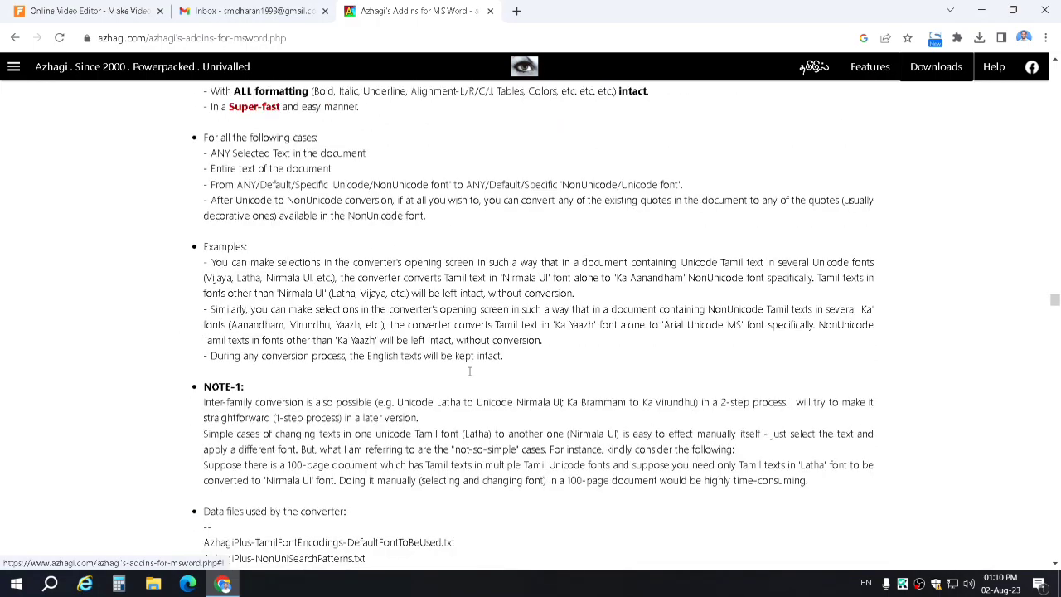
scroll(469, 373, down, 5)
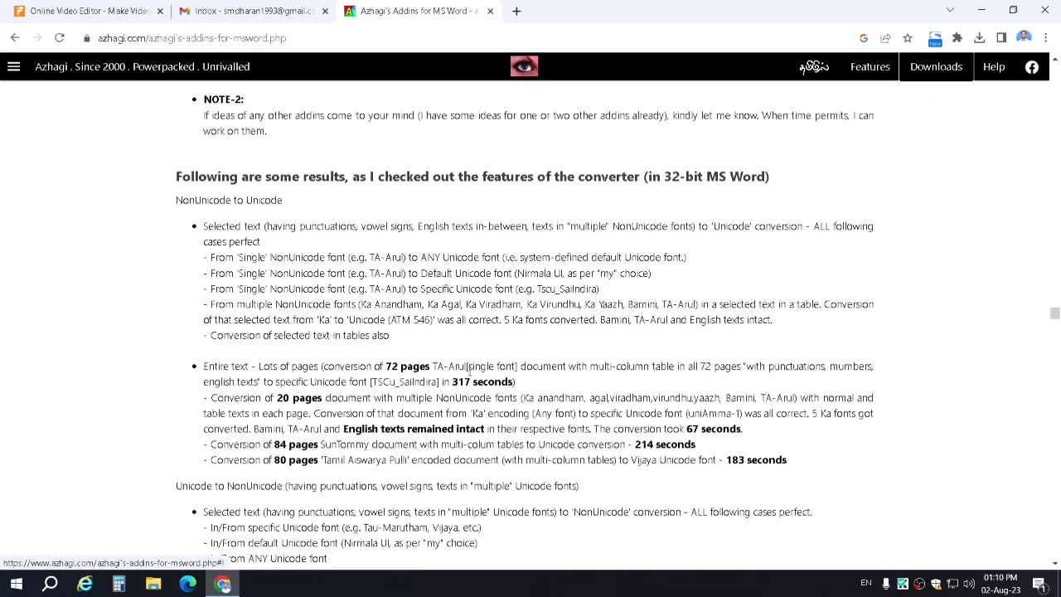
scroll(469, 375, down, 5)
scroll(469, 375, down, 5)
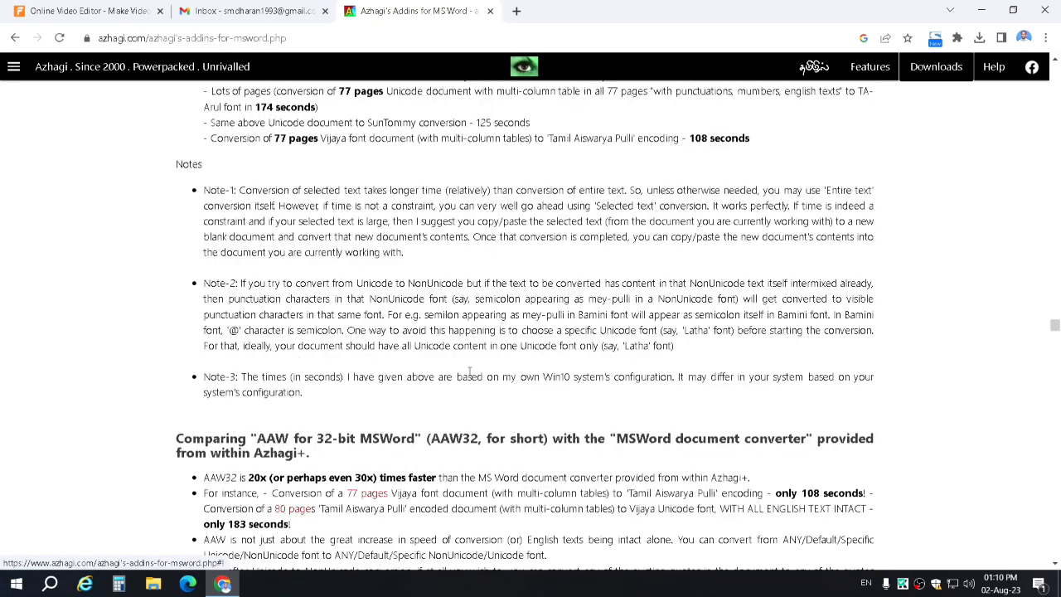
scroll(469, 376, down, 4)
scroll(469, 375, down, 2)
scroll(469, 375, down, 3)
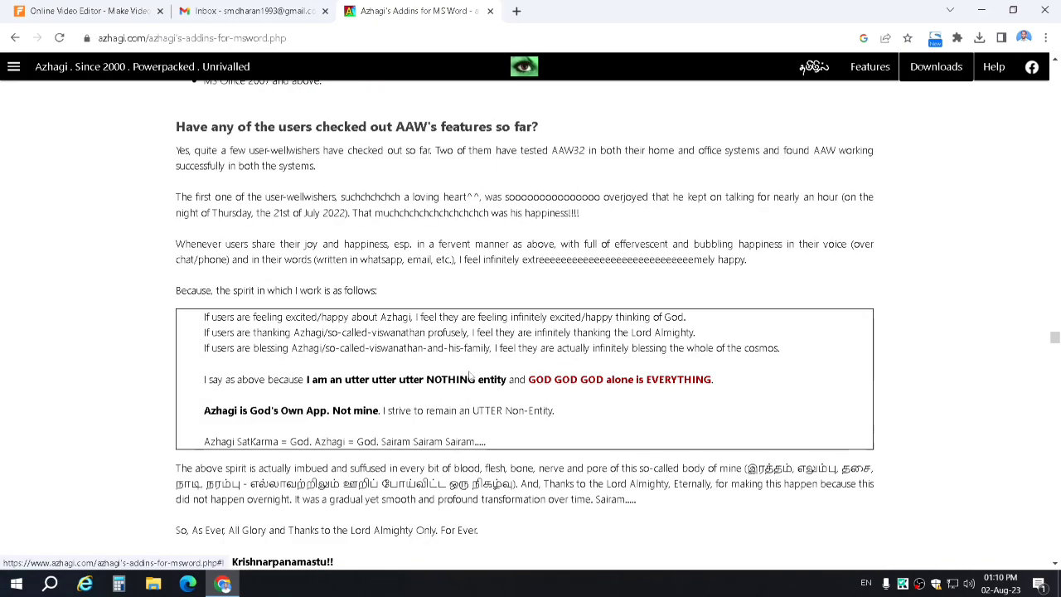
scroll(469, 375, down, 5)
scroll(469, 372, down, 5)
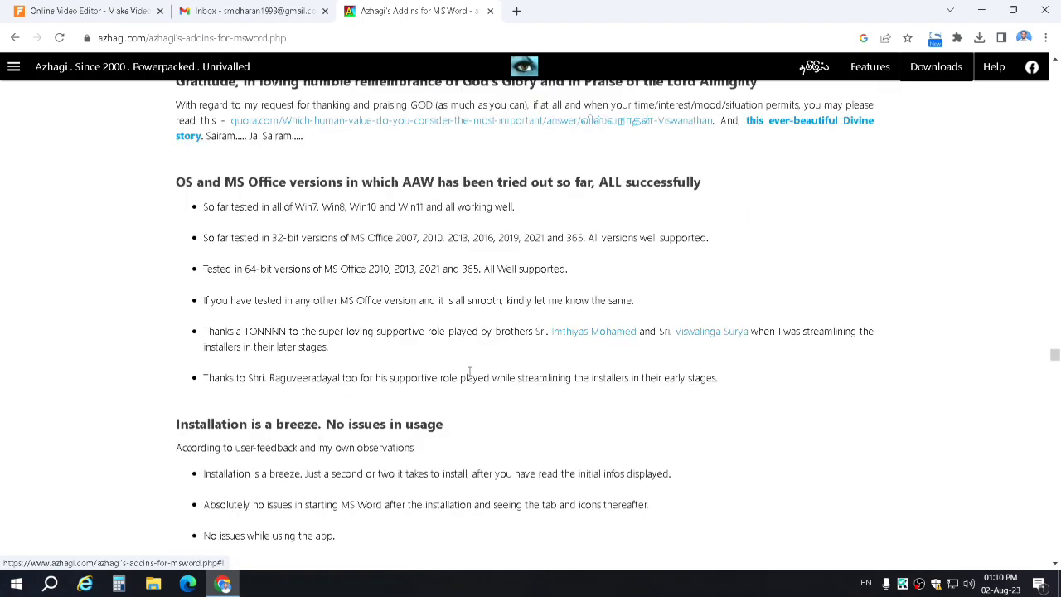
scroll(469, 371, down, 5)
scroll(469, 371, down, 2)
scroll(469, 371, down, 2)
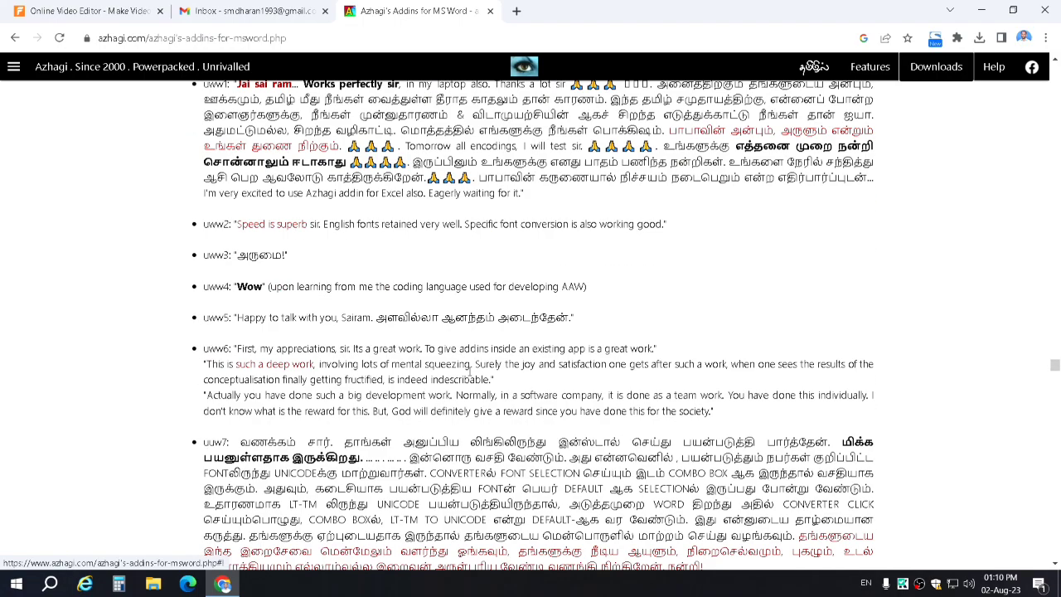
scroll(469, 371, down, 5)
scroll(469, 371, down, 5)
scroll(469, 371, down, 5)
scroll(469, 373, down, 4)
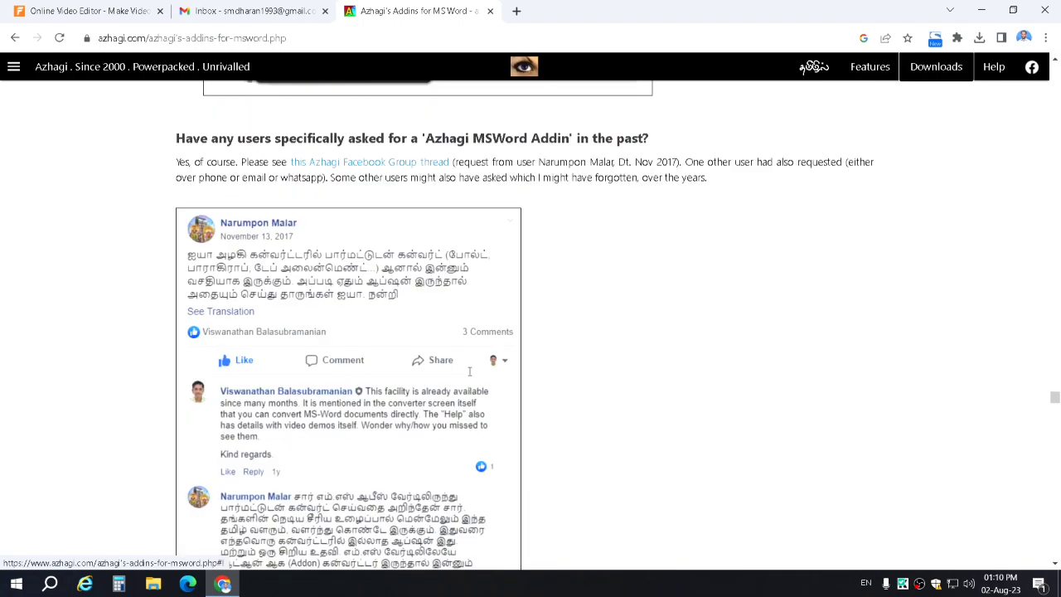
scroll(469, 377, down, 5)
scroll(469, 375, down, 2)
scroll(469, 373, down, 5)
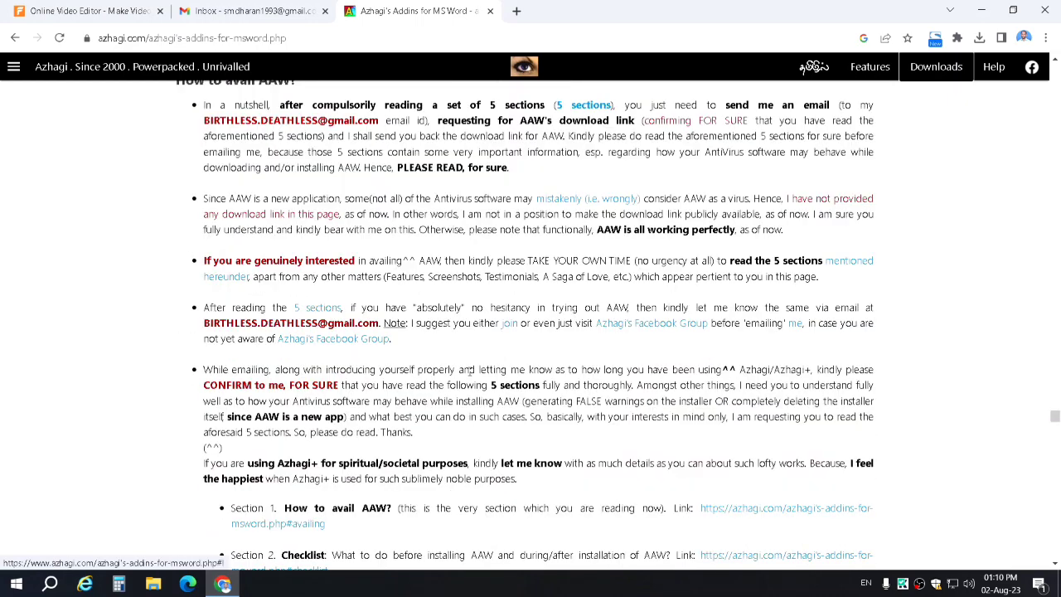
scroll(469, 371, down, 3)
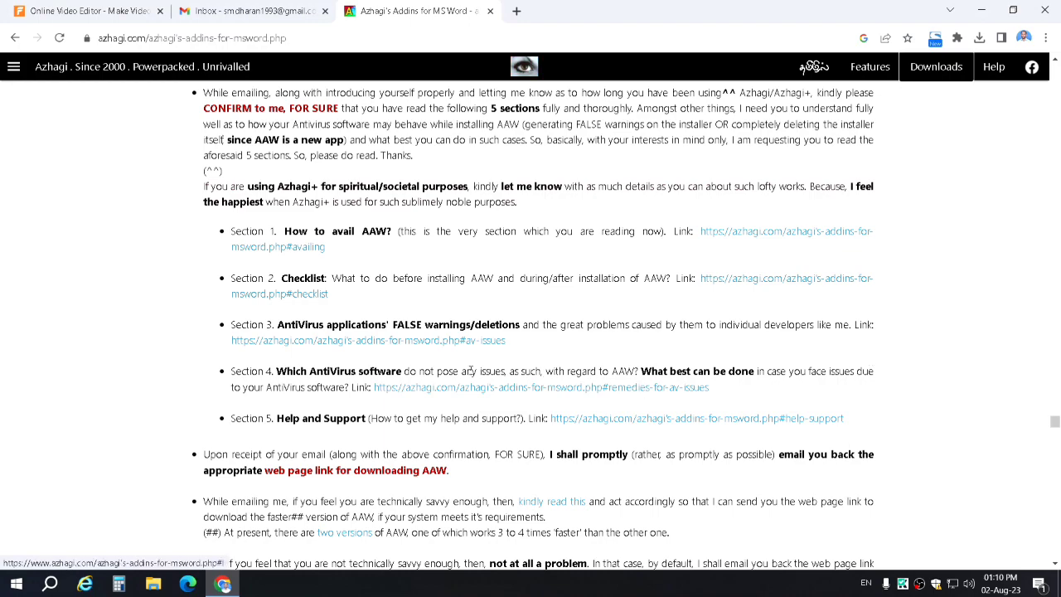
scroll(470, 370, up, 5)
- Highlight the author's contact e-mail address on the Addins page
scroll(332, 315, up, 3)
scroll(205, 264, down, 2)
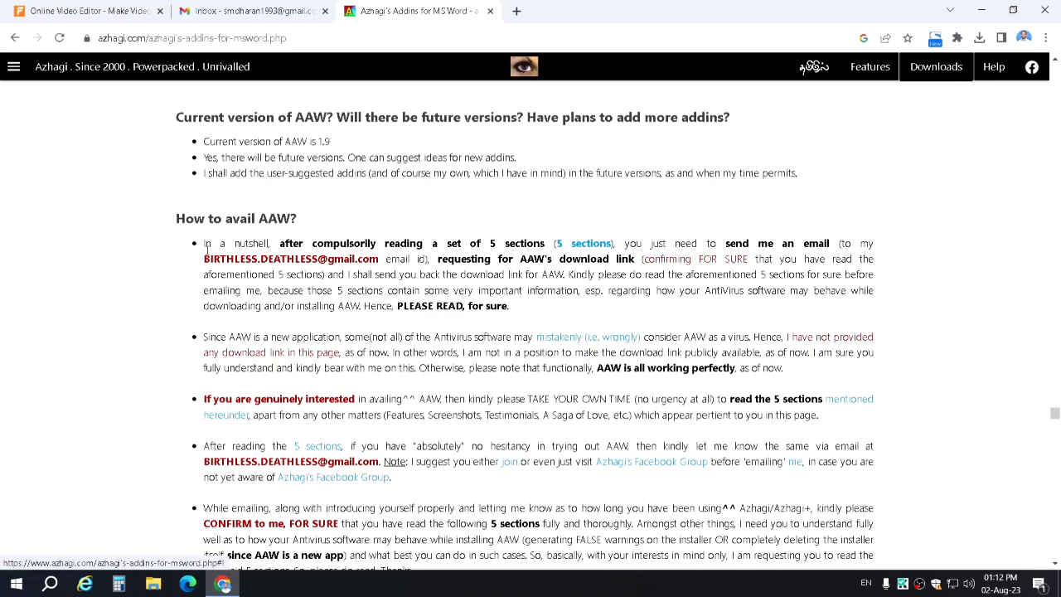
drag(203, 259, 380, 259)
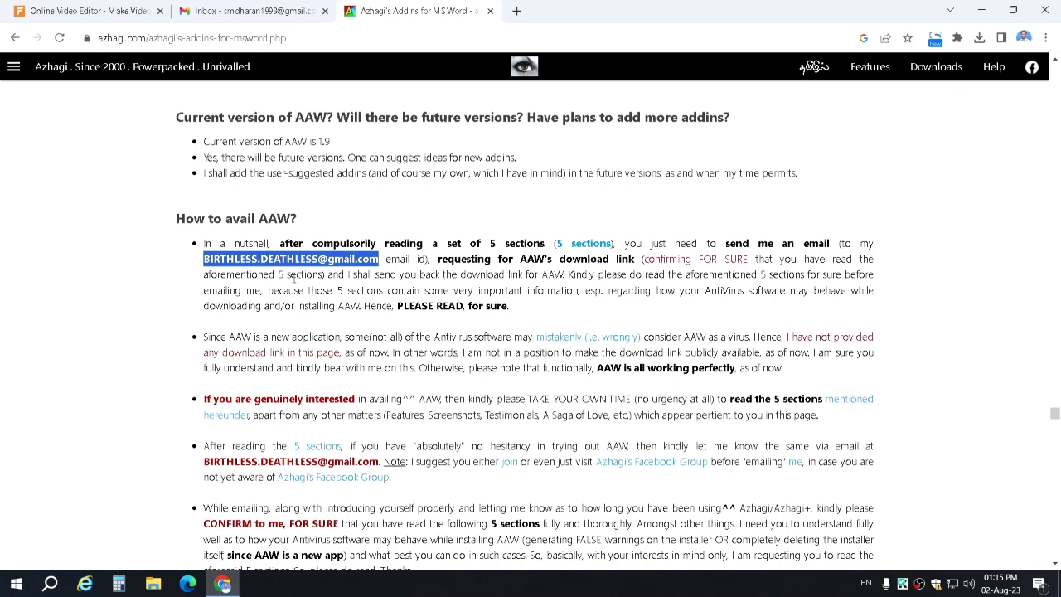
- Highlight the Section 1 through Section 5 list, then clear the selection
scroll(208, 163, down, 5)
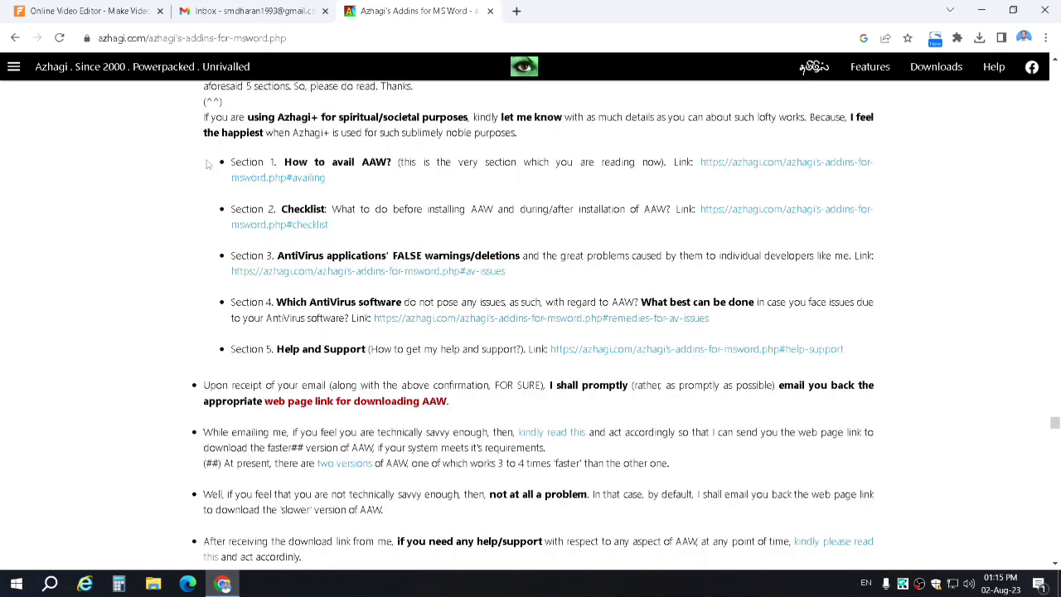
drag(207, 162, 862, 350)
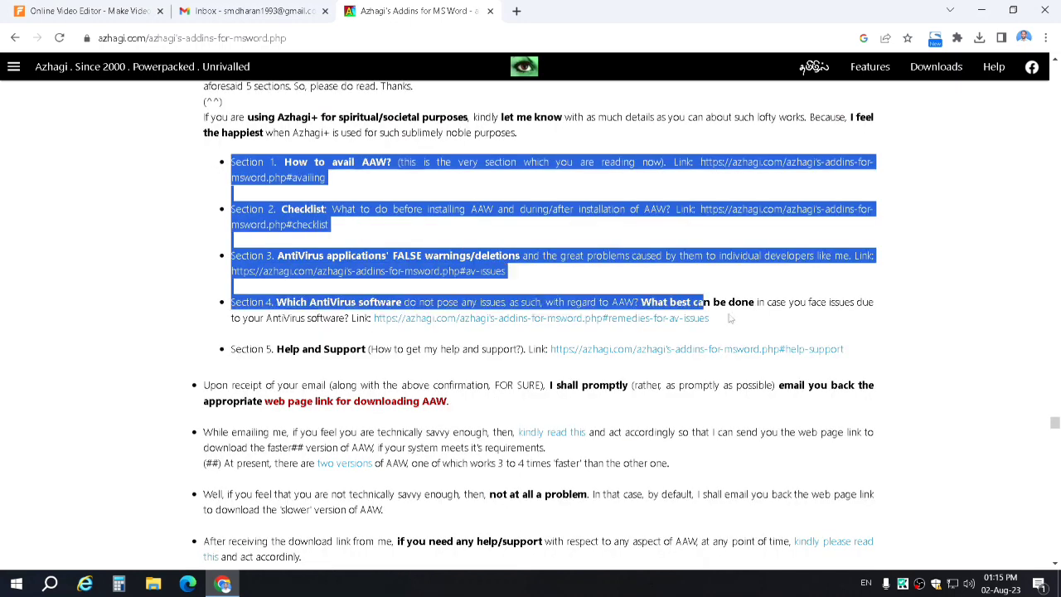
click(200, 159)
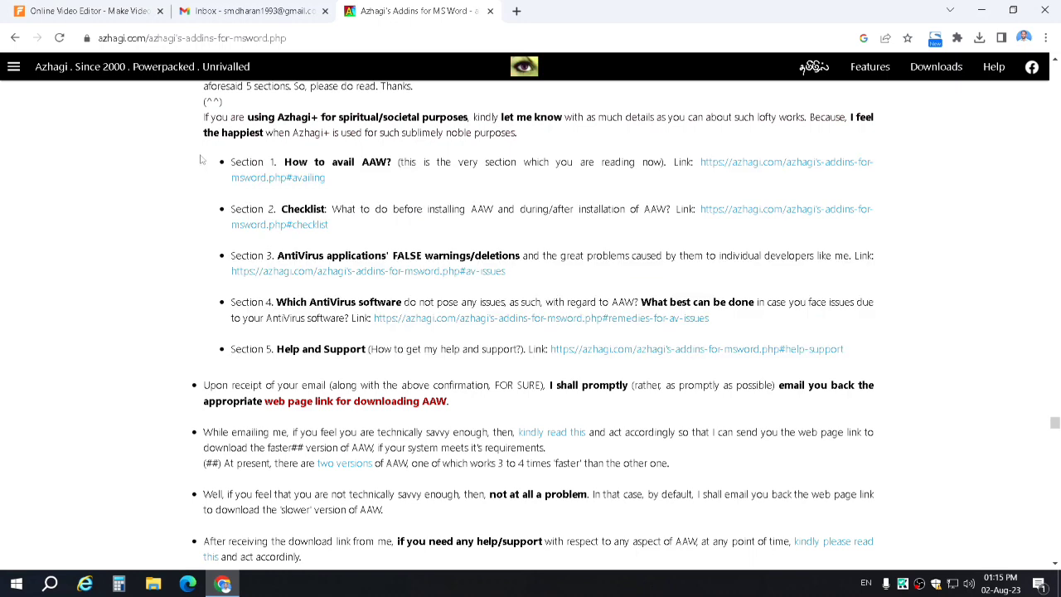
drag(200, 159, 845, 351)
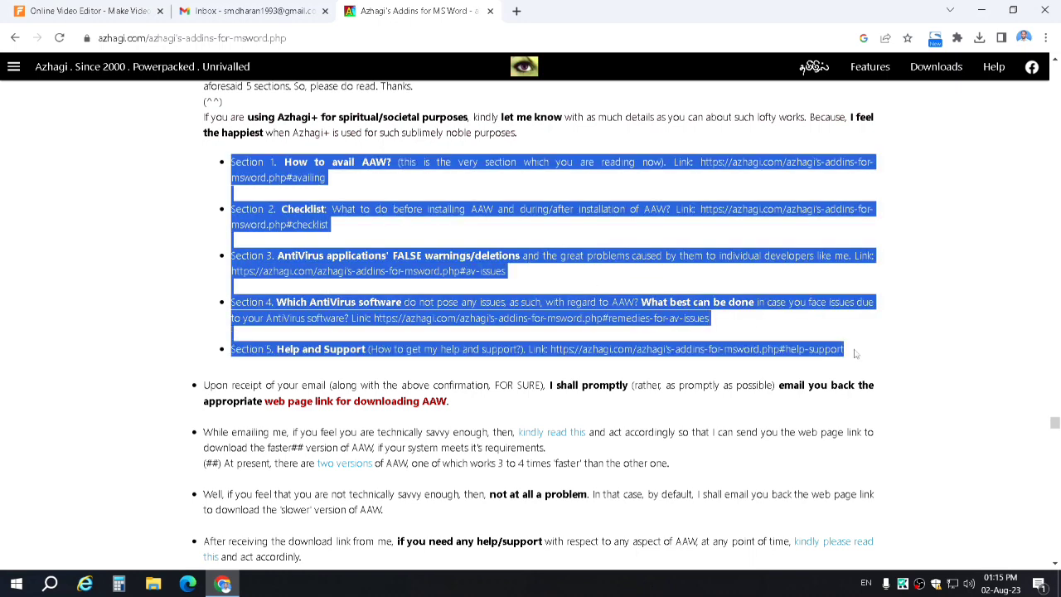
click(934, 285)
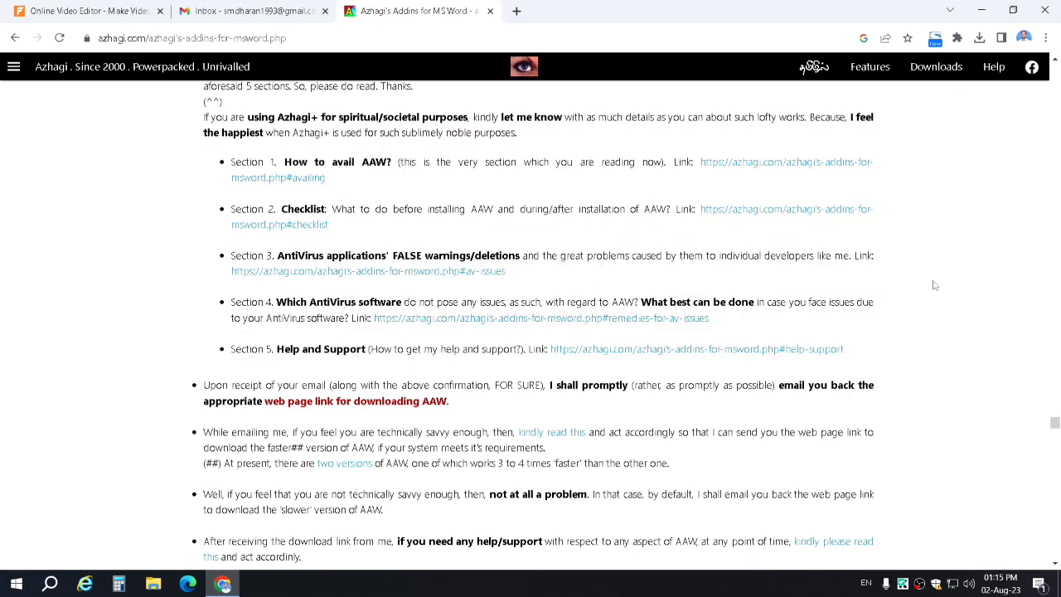
- Read down through the 32/64-bit AAW version notes and support guidelines
scroll(480, 288, down, 5)
scroll(480, 289, down, 3)
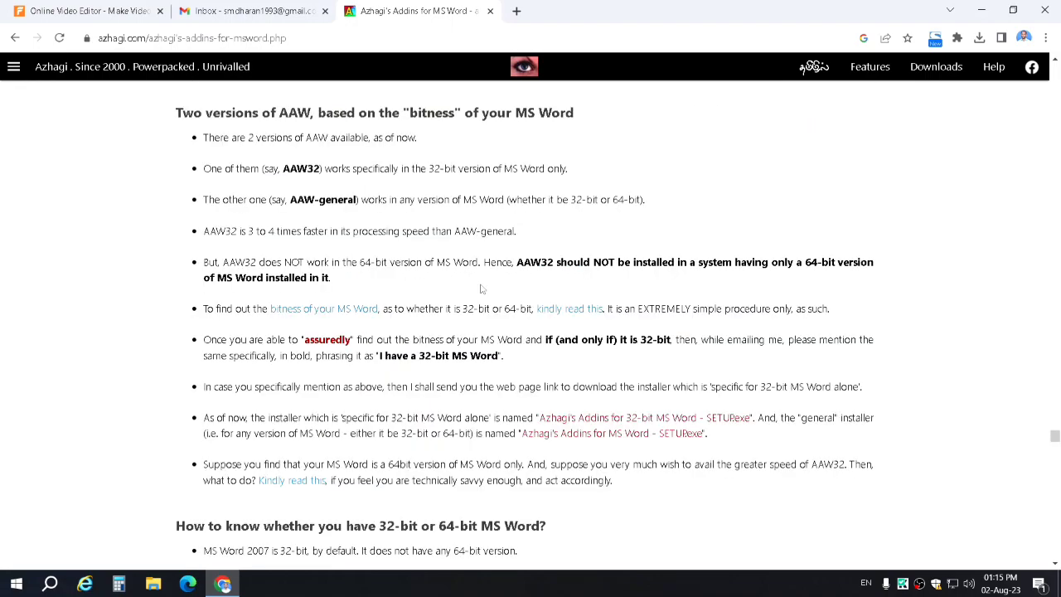
scroll(480, 288, down, 3)
scroll(481, 289, down, 5)
scroll(481, 332, down, 5)
scroll(887, 428, down, 5)
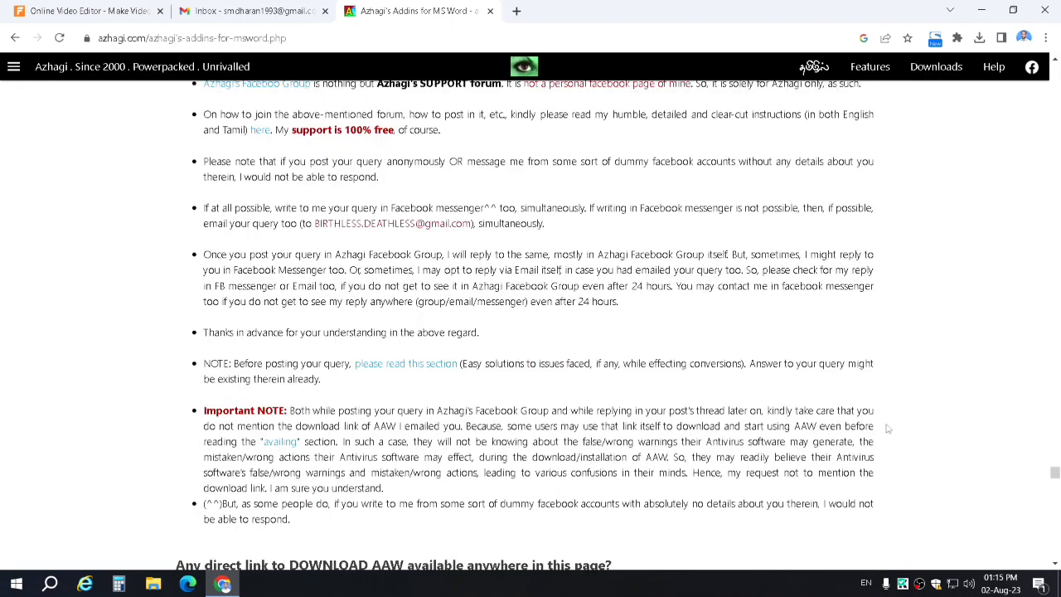
scroll(1054, 472, down, 5)
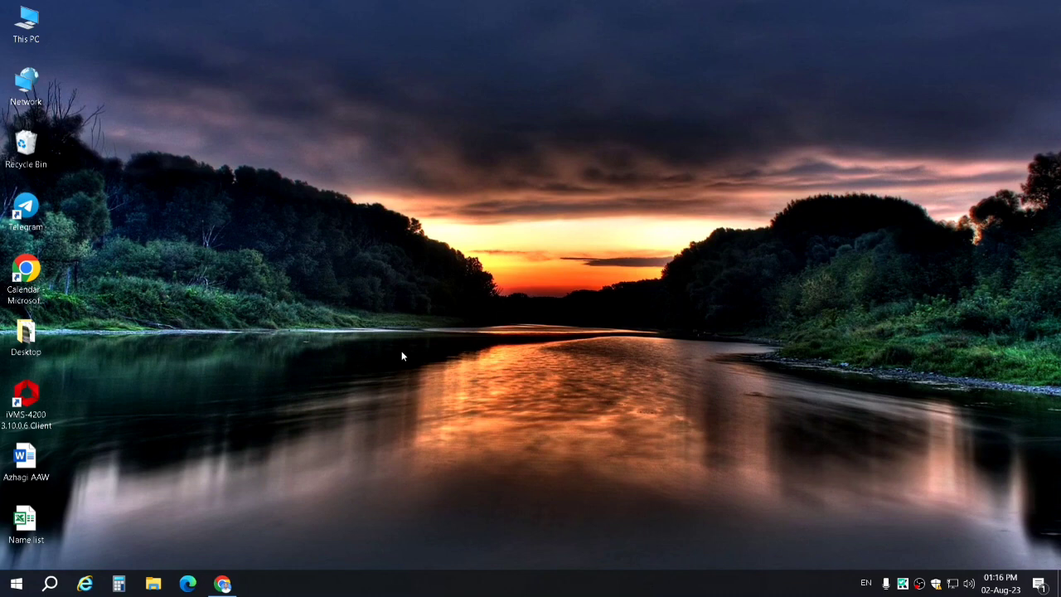
- Start Word from the Start menu into a blank document and show the அழகி ribbon tab
click(16, 584)
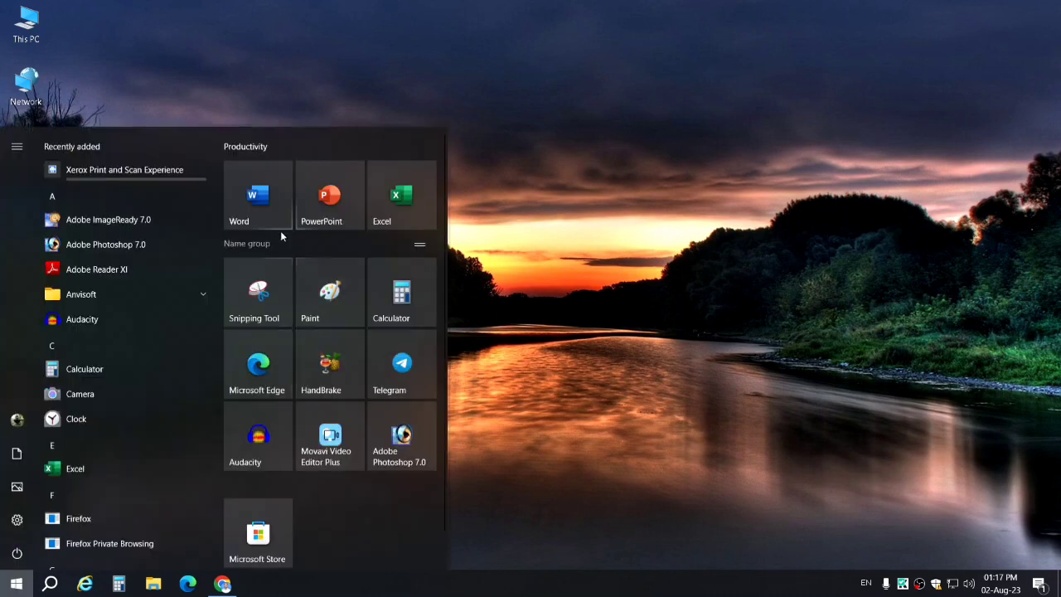
click(252, 199)
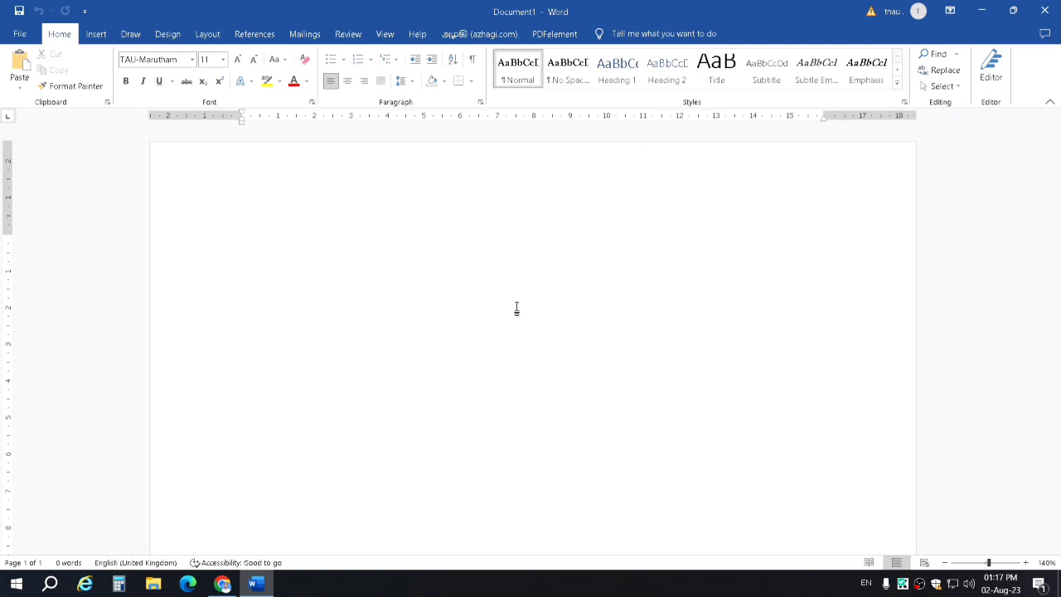
click(455, 38)
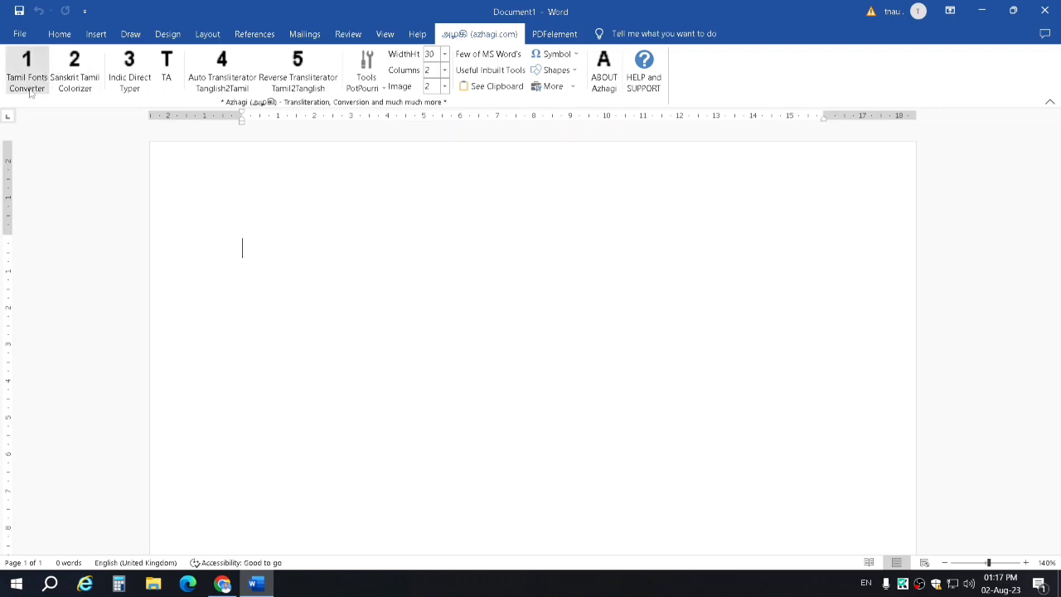
- Launch Indic Direct Typer from the Azhagi tab and enable TA for Tamil typing
click(132, 85)
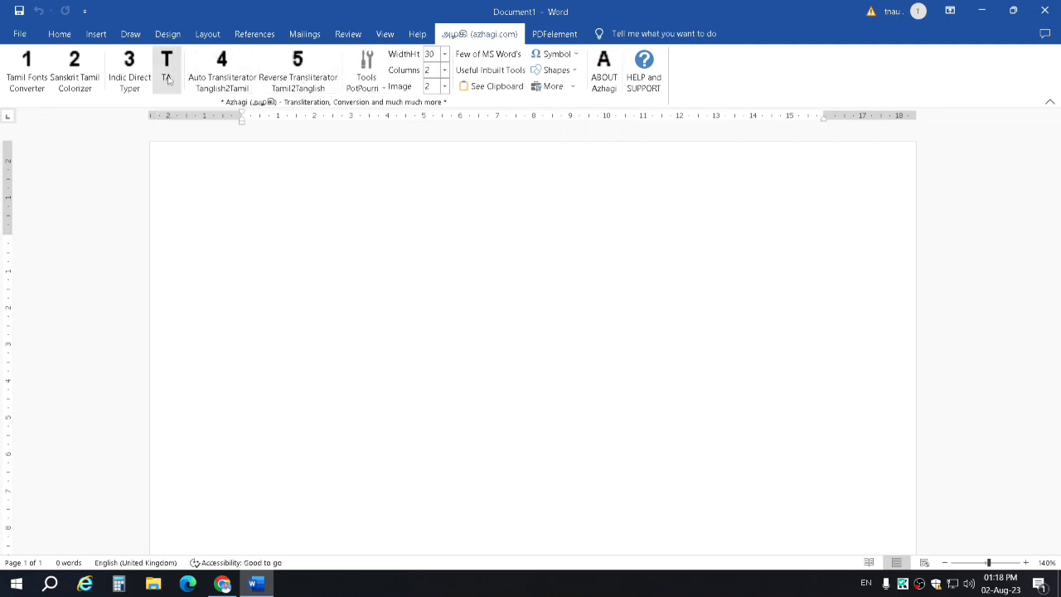
click(168, 77)
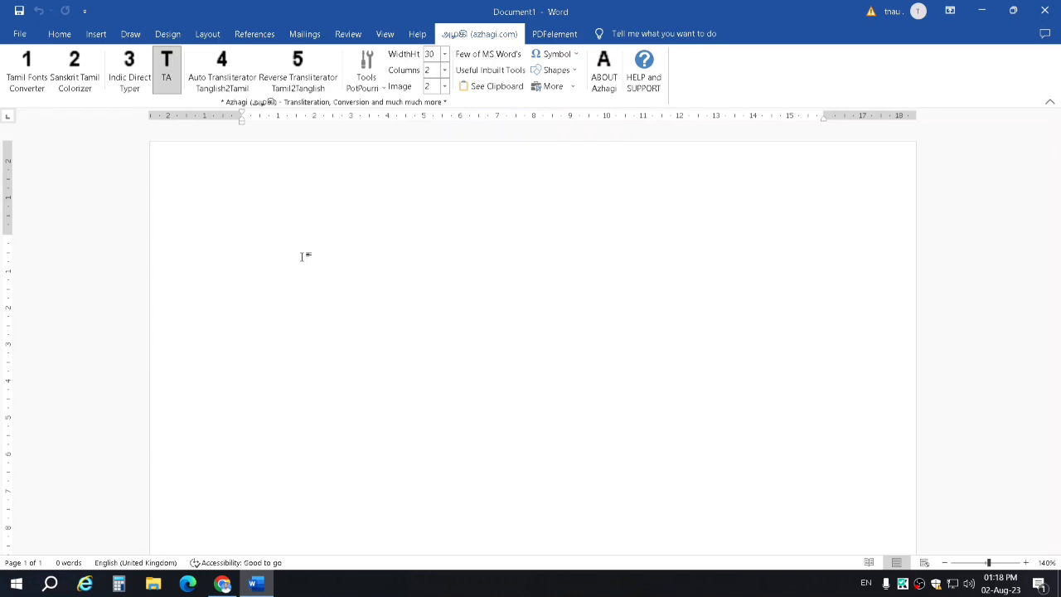
- Type வணக்கம் தமிழ் in direct Tamil mode, erasing mistyped letters with Backspace
text(வ்அ)
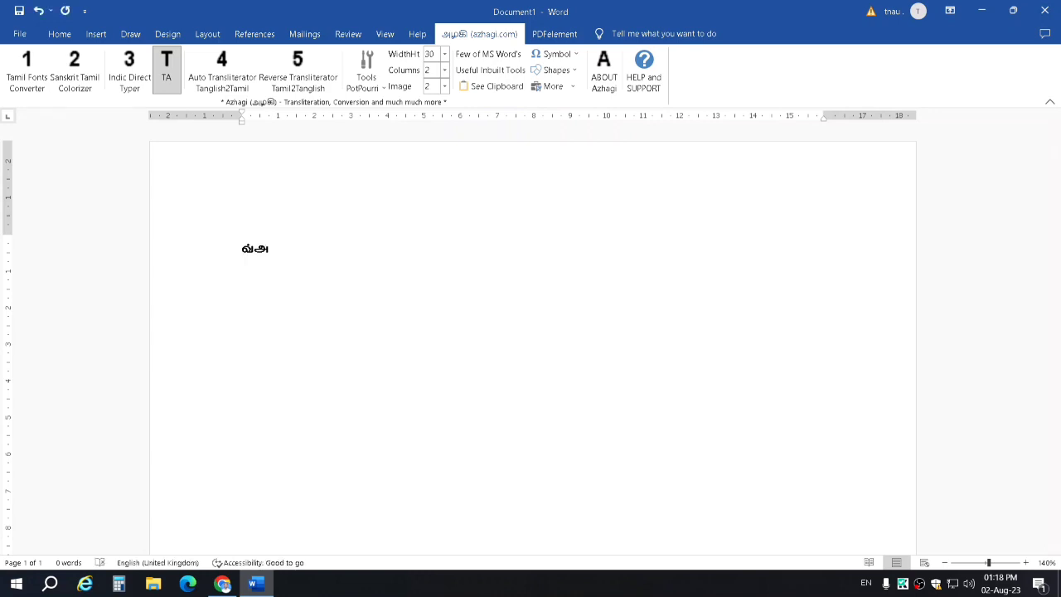
key(BackSpace)
key(BackSpace)
key(BackSpace)
text(வ)
text(ண)
text(க்க்)
text(ம்)
text(த்)
text(மி)
text(ழ்)
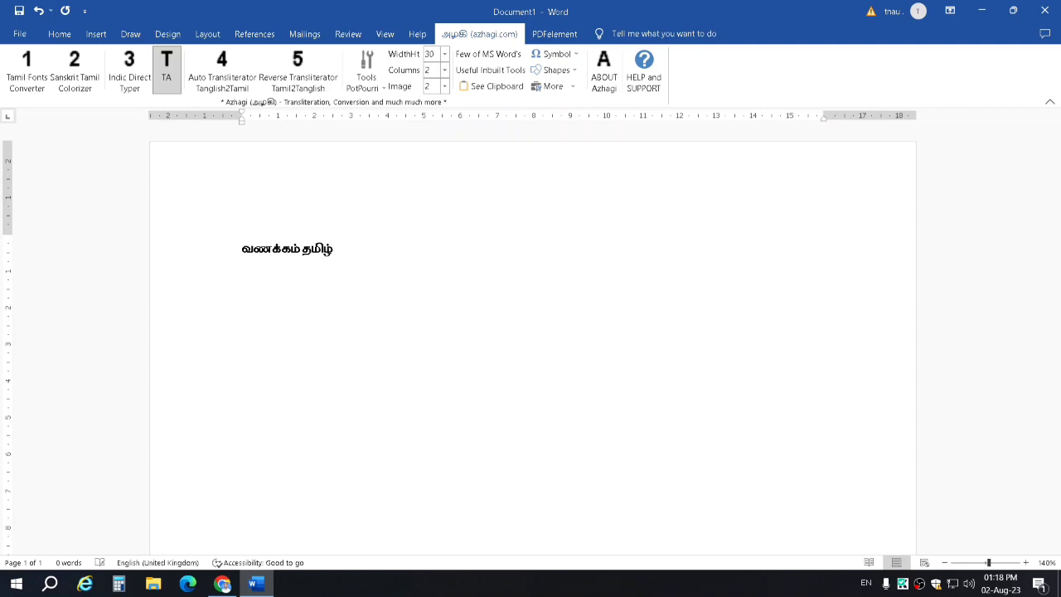
text(ன)
text(ா)
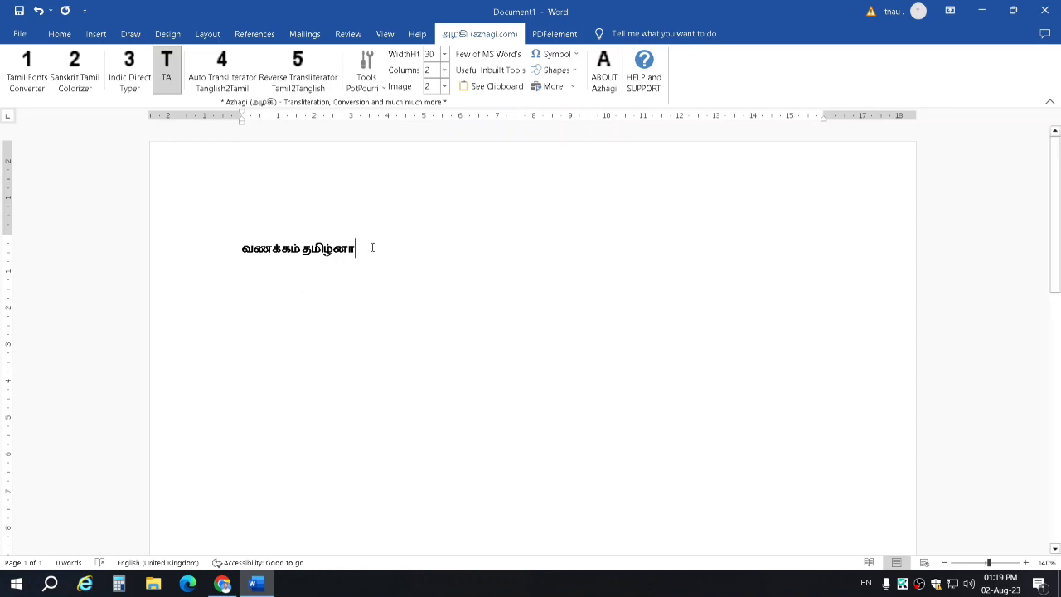
text(a)
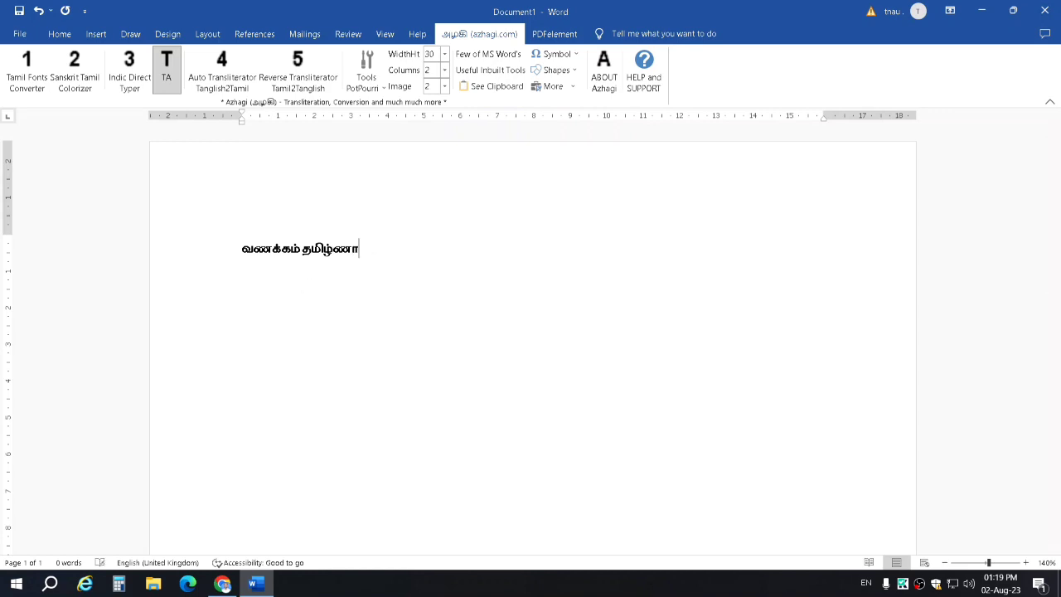
text(a)
text(a)
key(BackSpace)
key(BackSpace)
- Add நாடு and test syllables, type 'English Tamil Nadu', then use F12 to return to Tamil for தமிழ்
text(naa)
text(du)
text( ke)
text(kE)
text(kE)
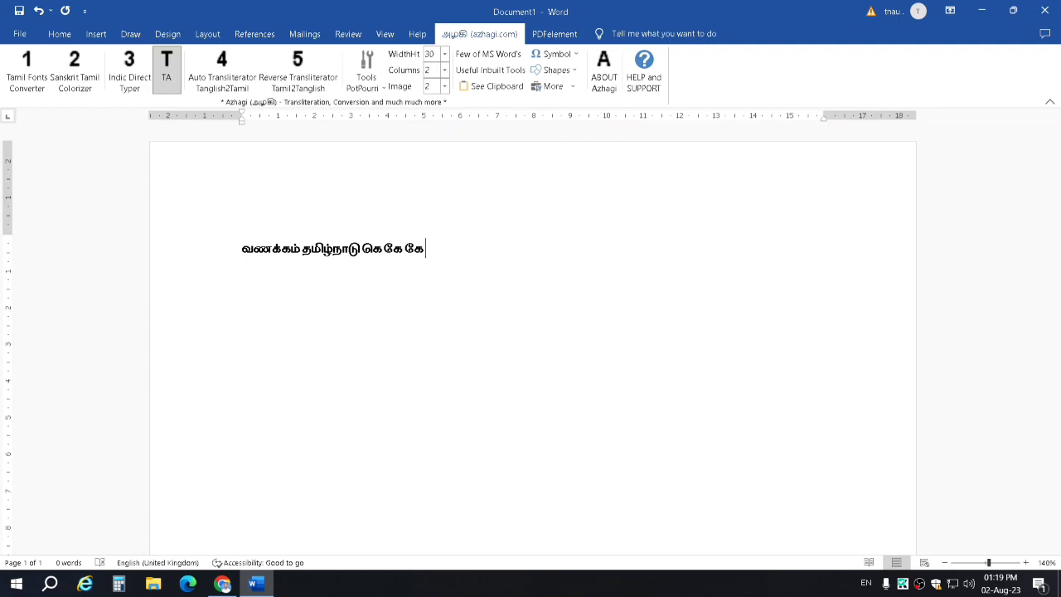
text(ko)
text(ke)
text(e)
text( l)
text(l)
text( ll)
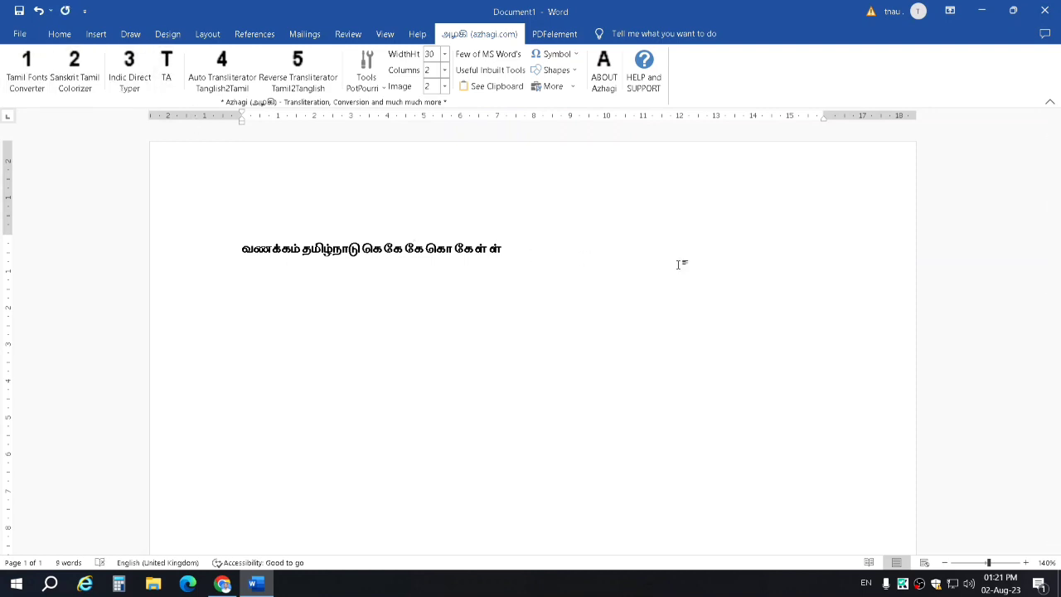
text(E)
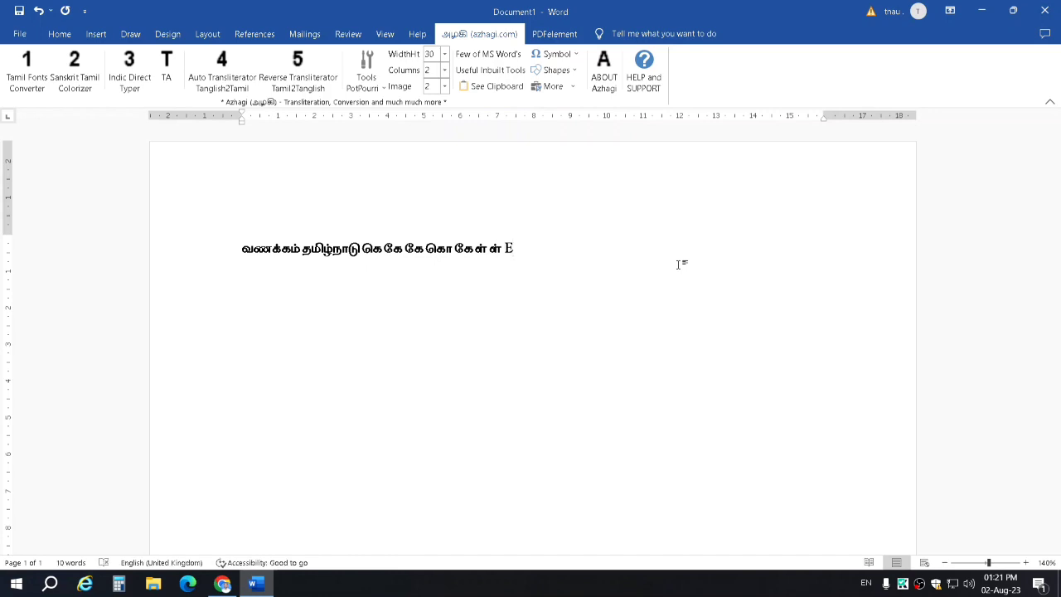
text(nglish)
text( T)
text(amil Na)
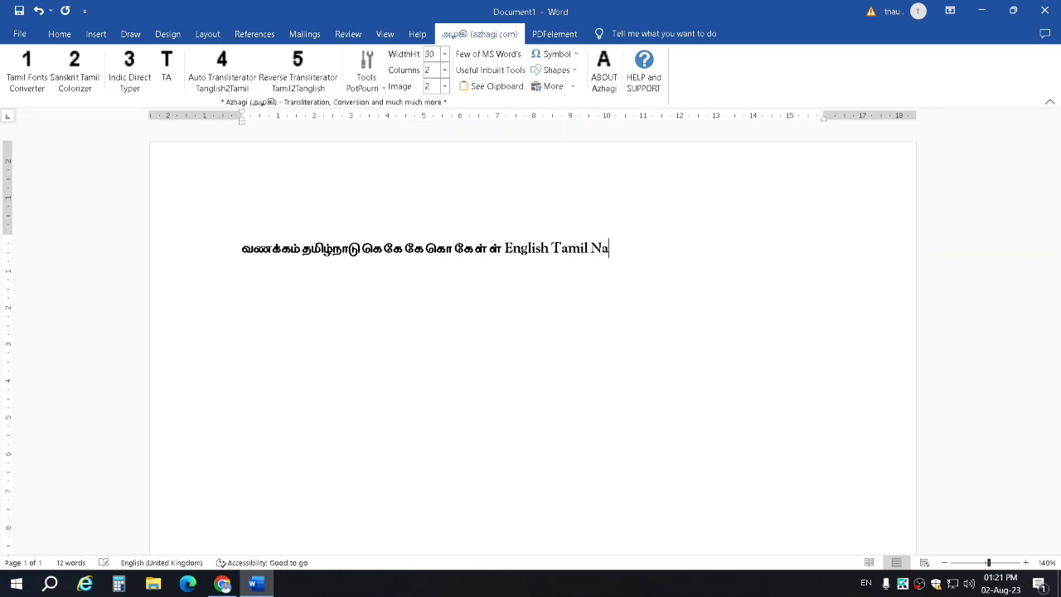
text(du)
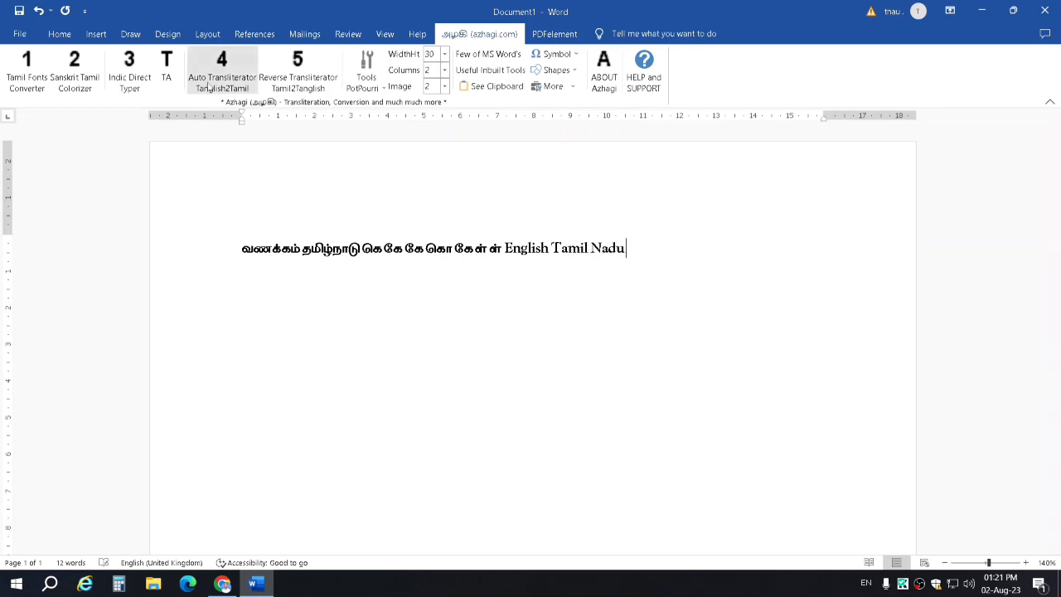
key(F12)
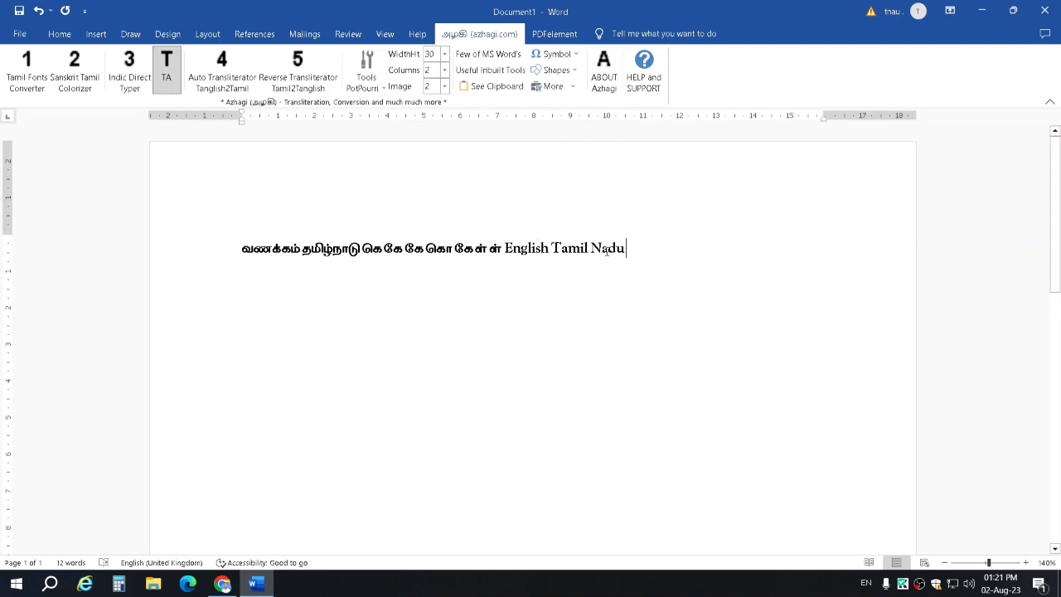
text(th)
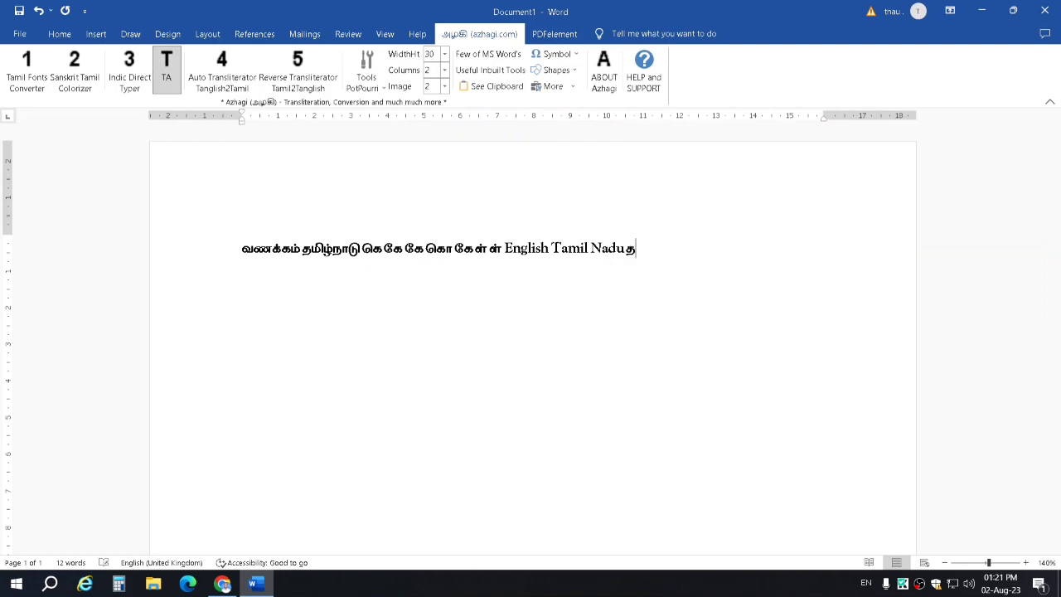
text(mizh)
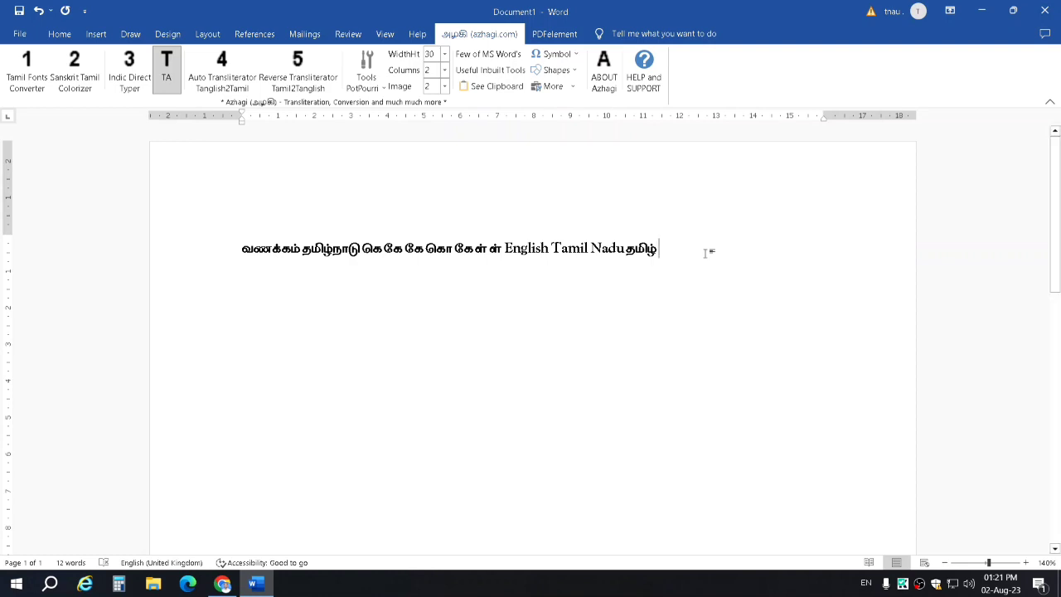
- Close the practice document without saving, open the Azhagi AAW file, and show the அழகி tab
click(1055, 6)
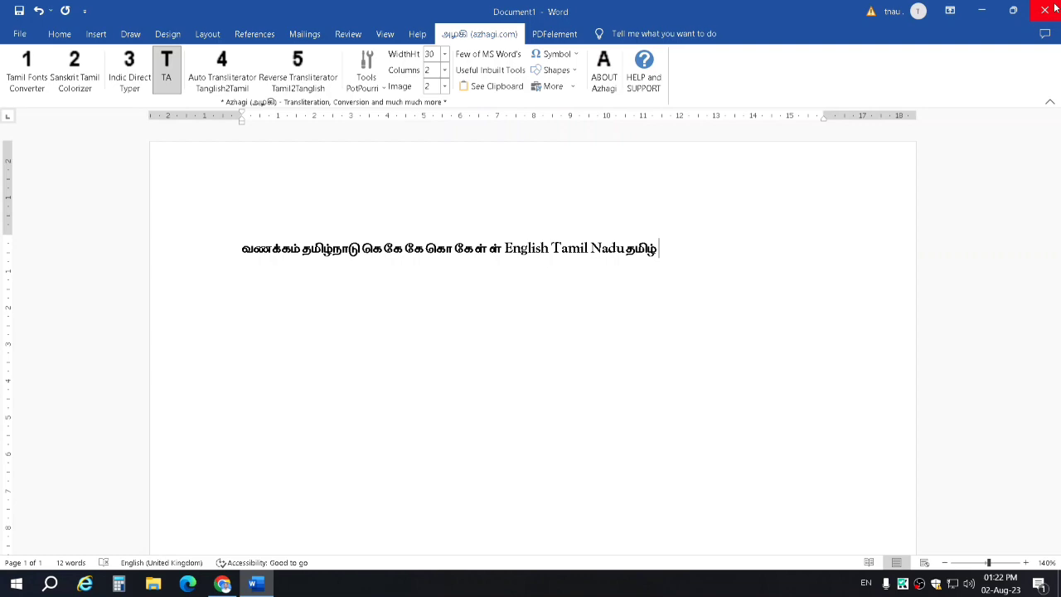
click(586, 366)
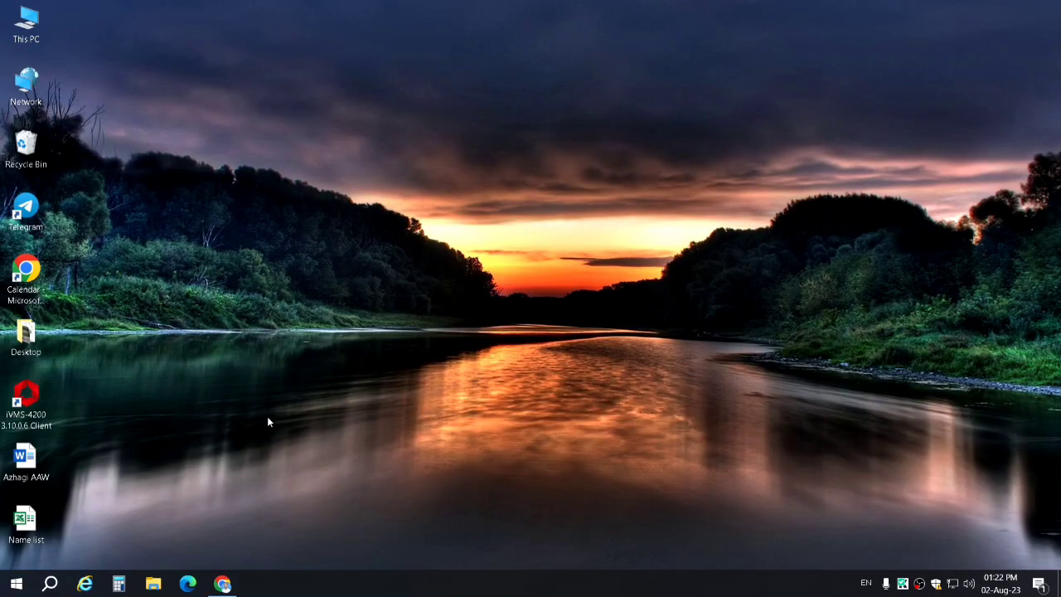
double_click(39, 466)
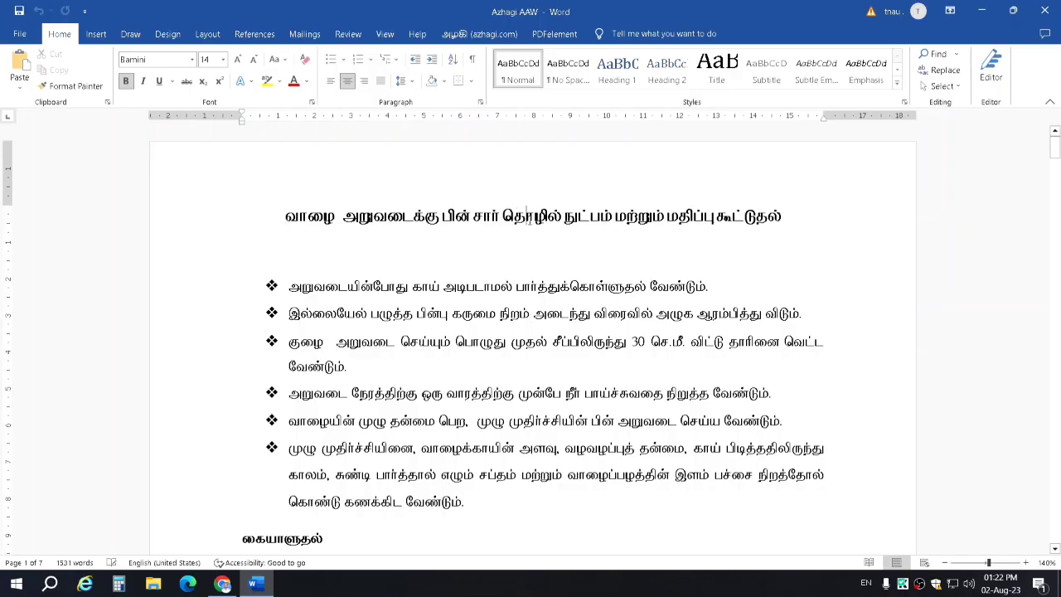
scroll(524, 341, down, 4)
scroll(524, 340, down, 2)
scroll(523, 340, up, 6)
click(468, 36)
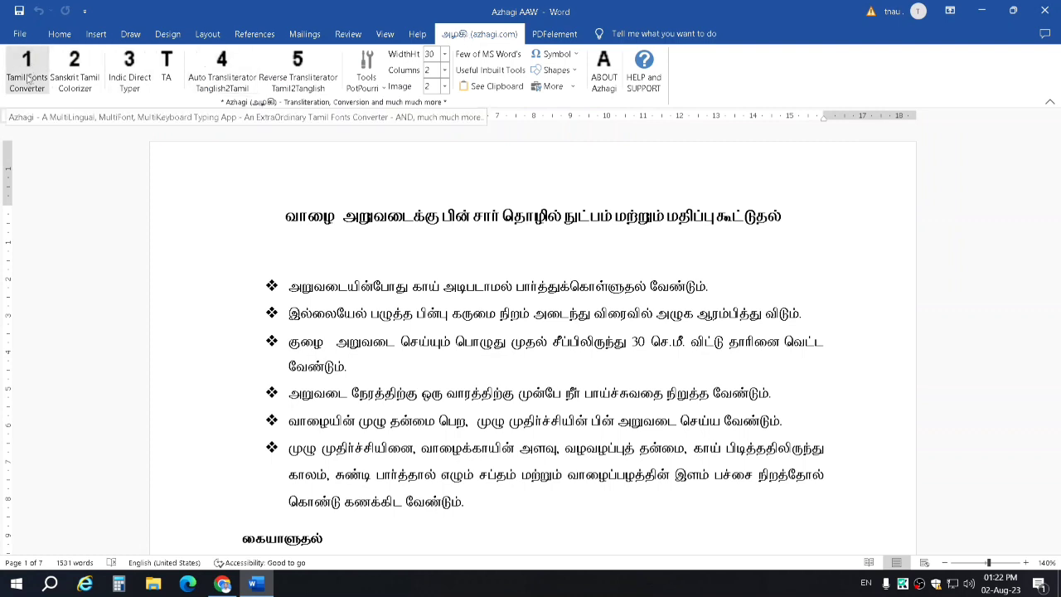
- Open the Tamil Fonts Converter and set the conversion from Bamini to Unicode
click(27, 78)
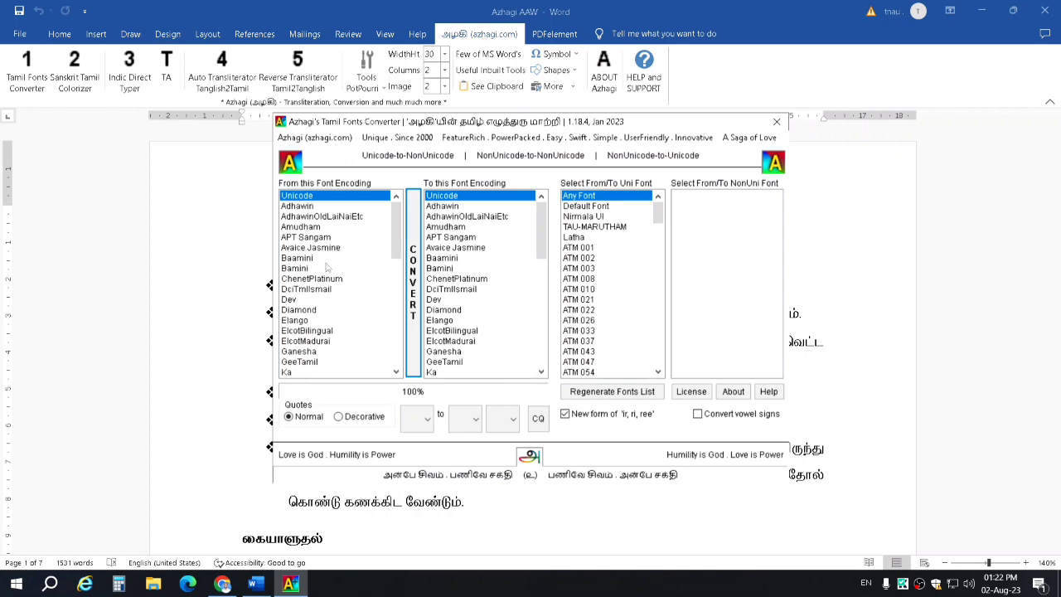
click(294, 269)
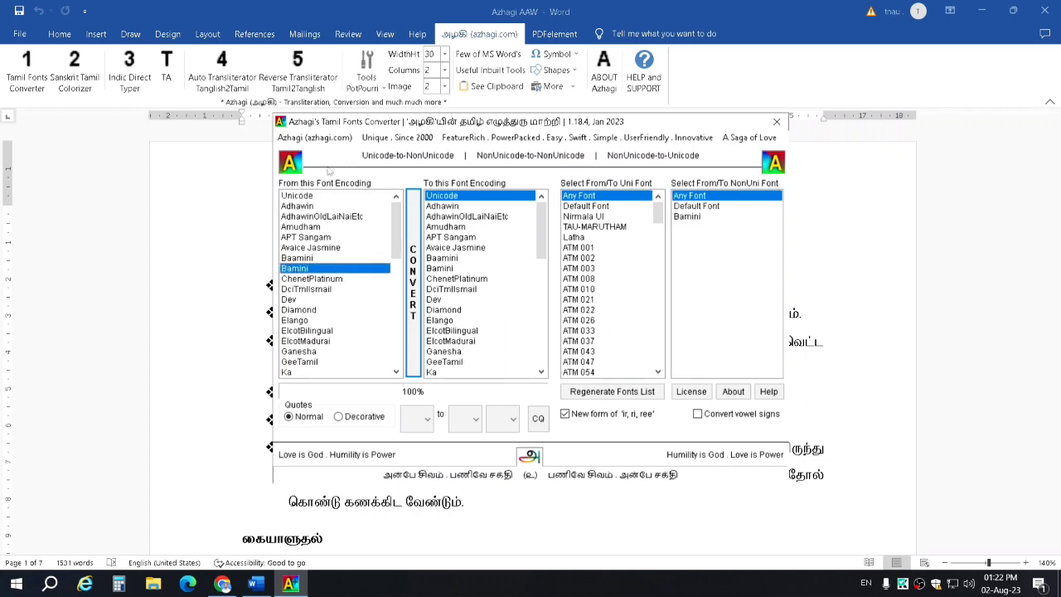
drag(365, 125, 467, 124)
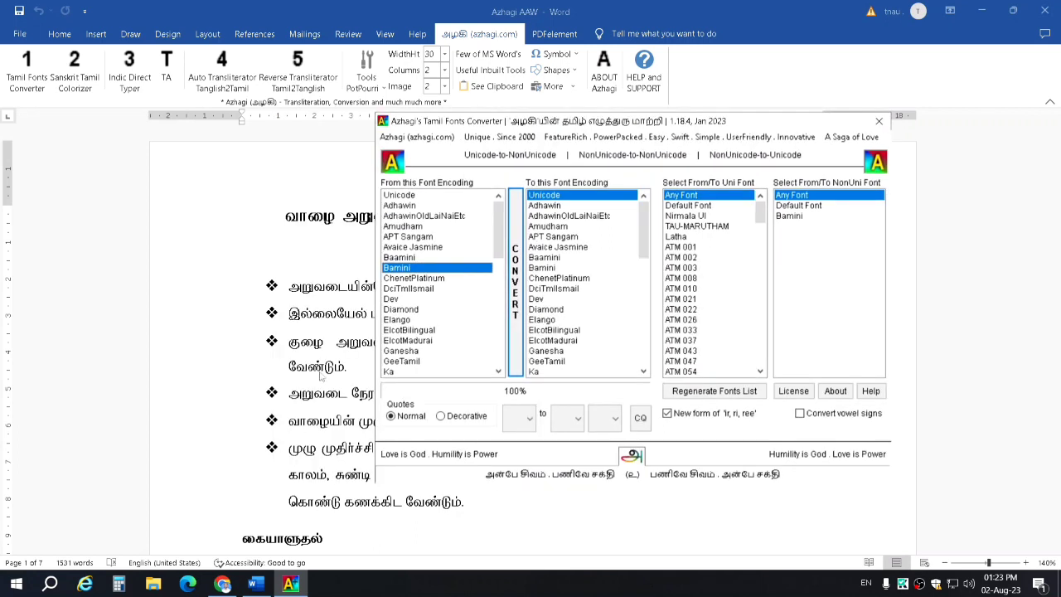
click(583, 226)
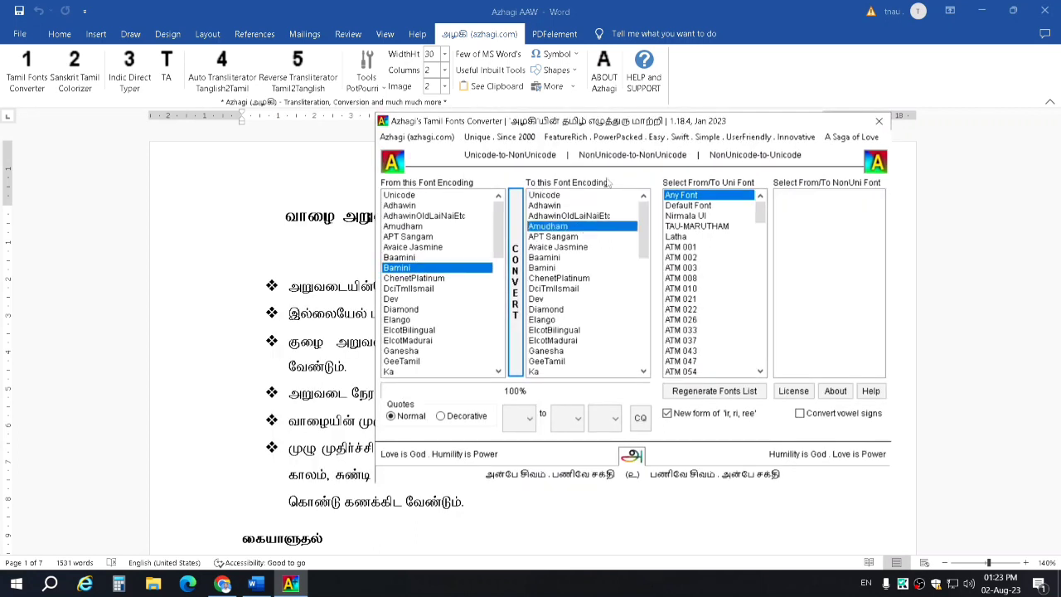
click(547, 195)
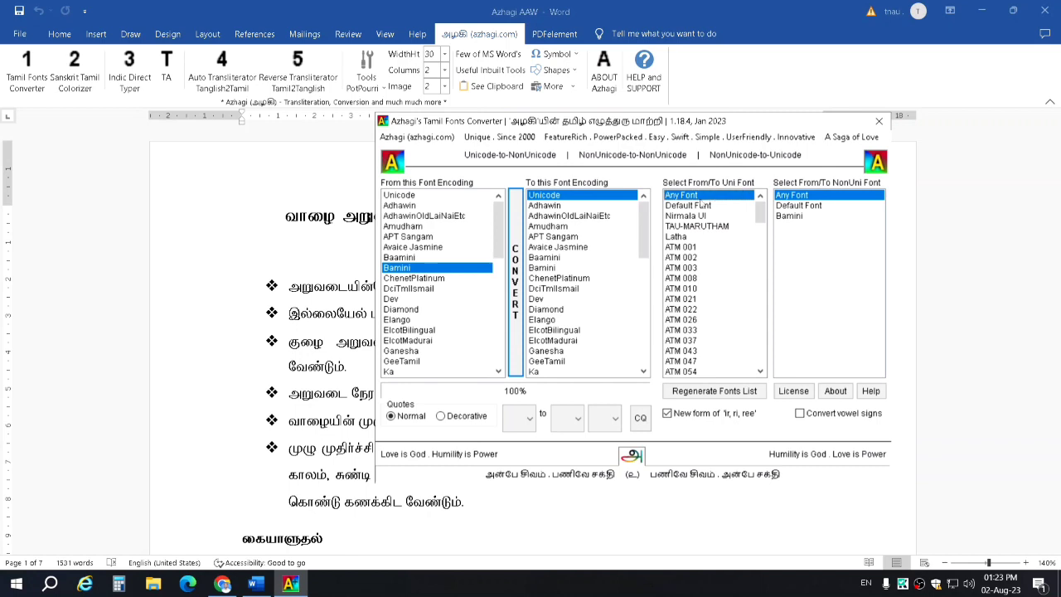
- Pick TAU-MARUTHAM as the target font in the From/To Uni Font list
mouse_move(760, 217)
mouse_down()
mouse_move(760, 356)
mouse_move(754, 196)
mouse_up()
mouse_move(760, 212)
mouse_down()
mouse_move(760, 352)
mouse_move(758, 199)
mouse_up()
click(694, 227)
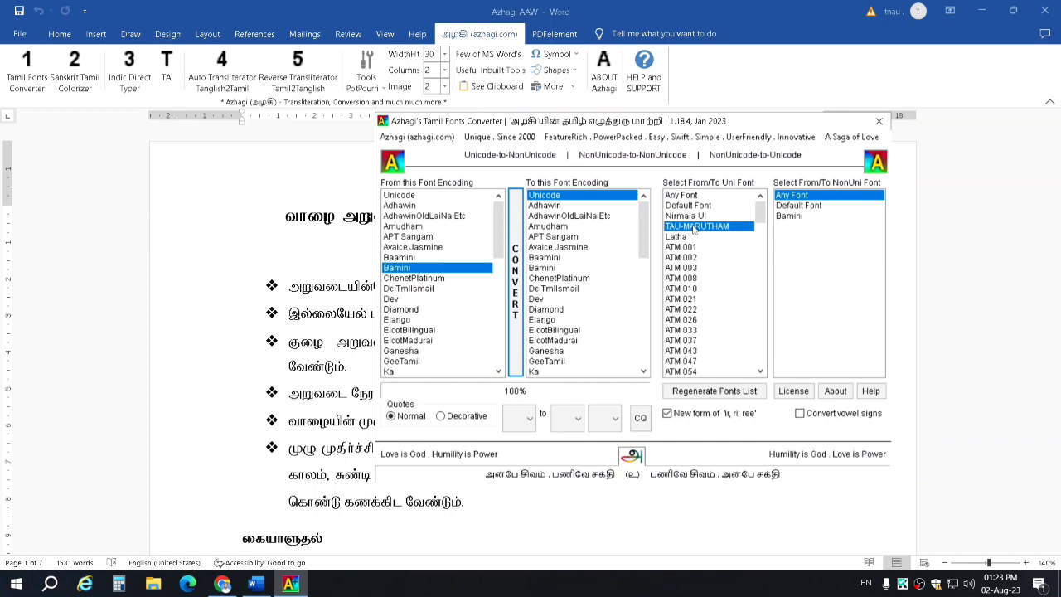
click(703, 207)
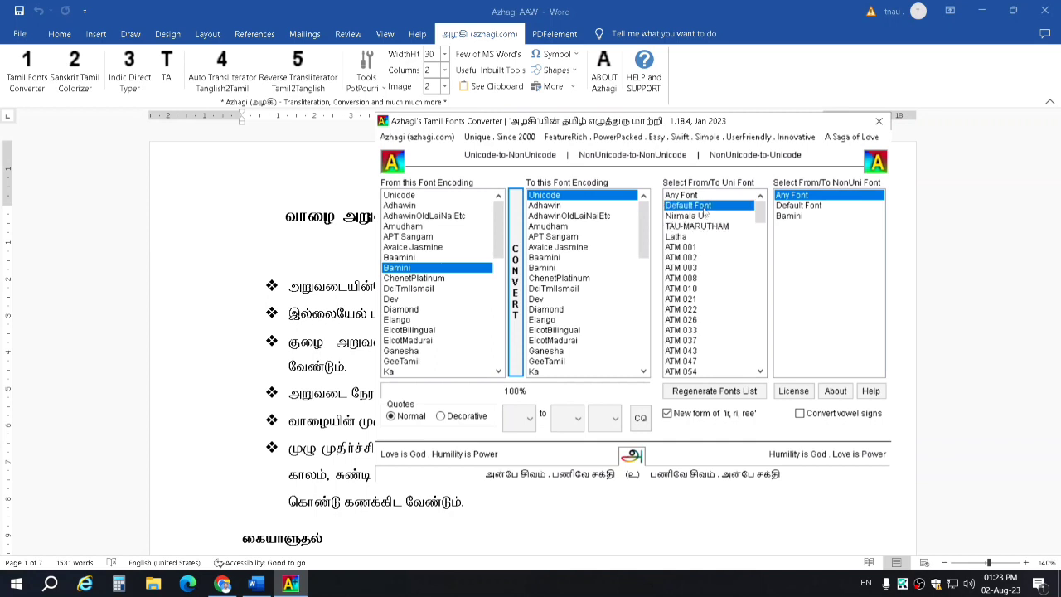
click(706, 227)
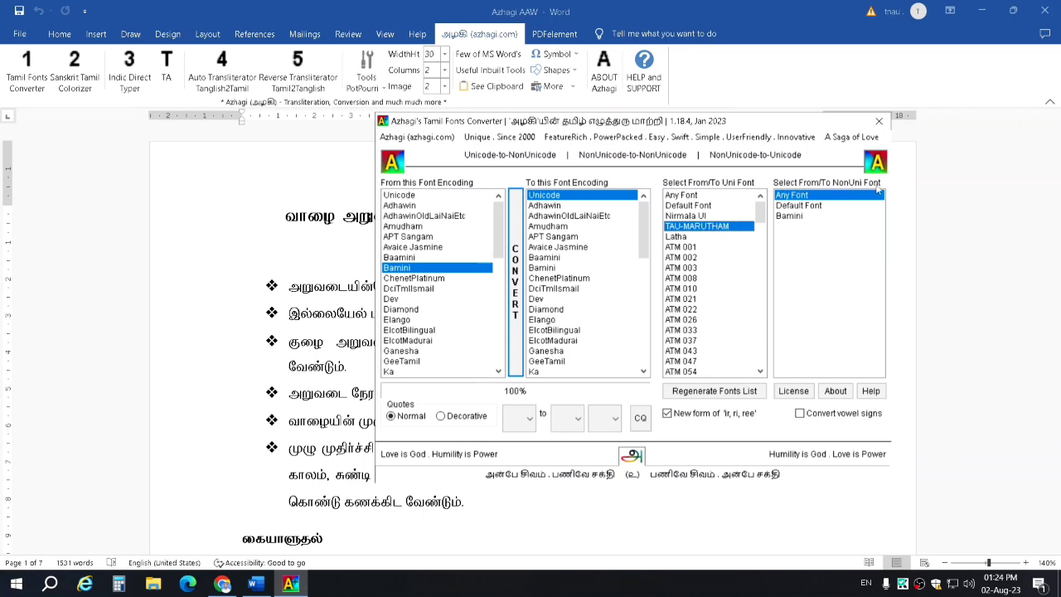
- Choose Bamini in the NonUni Font list and move the converter window toward the screen centre
click(798, 217)
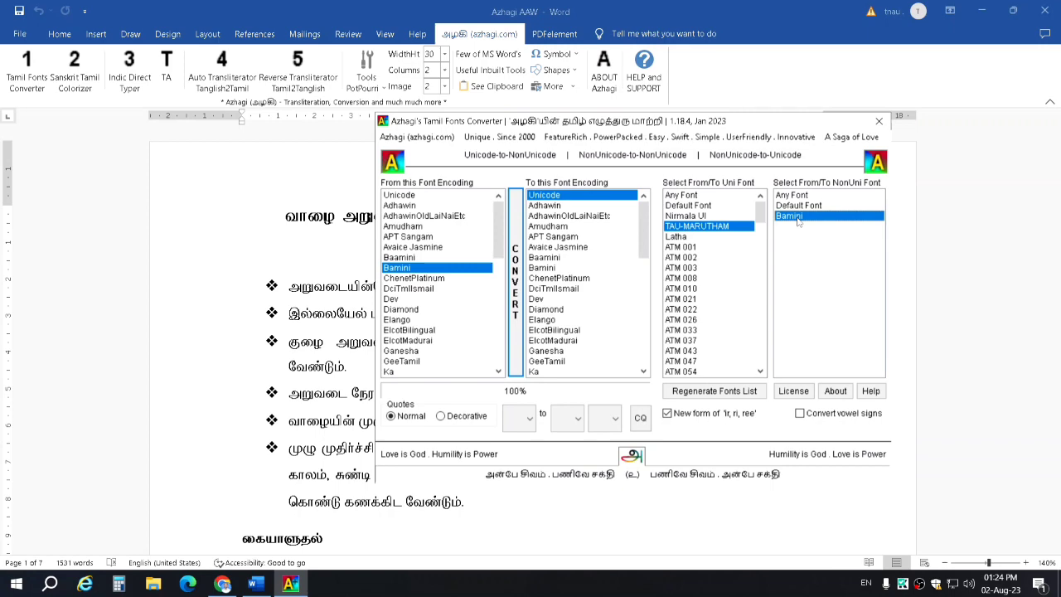
click(794, 196)
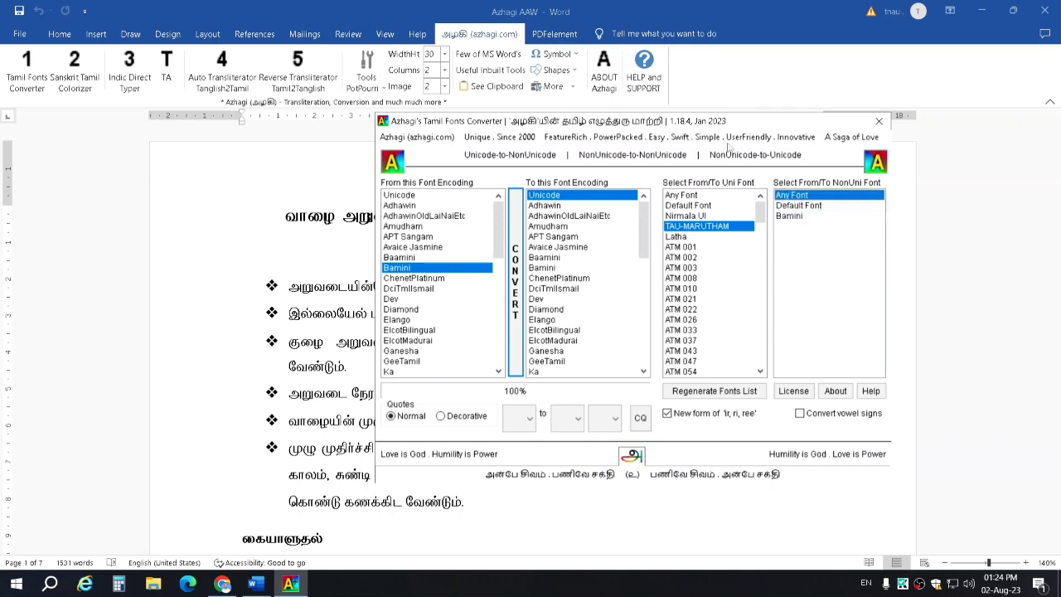
drag(729, 125, 817, 33)
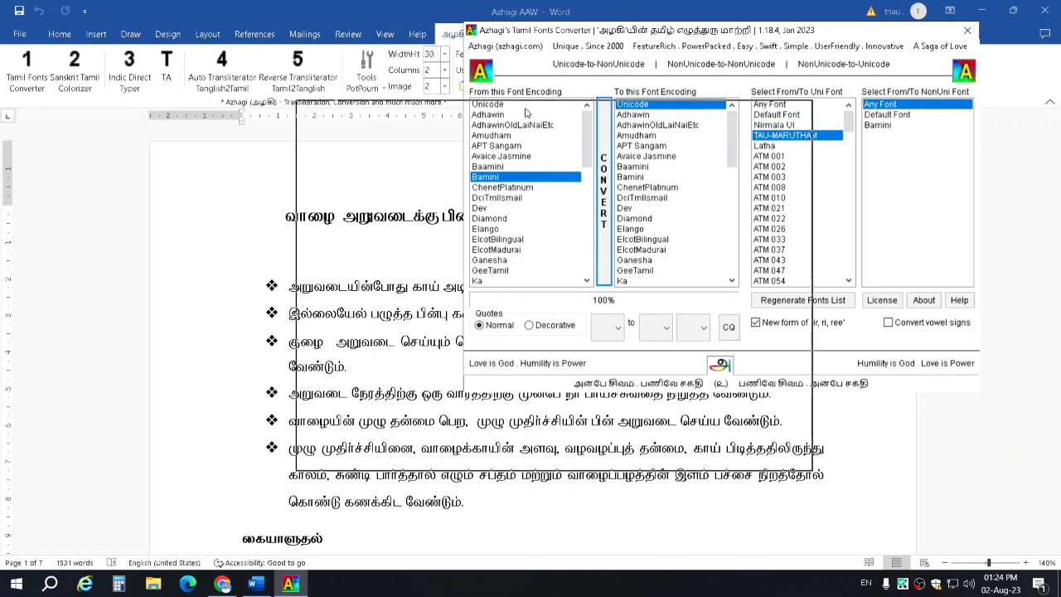
drag(693, 31, 527, 109)
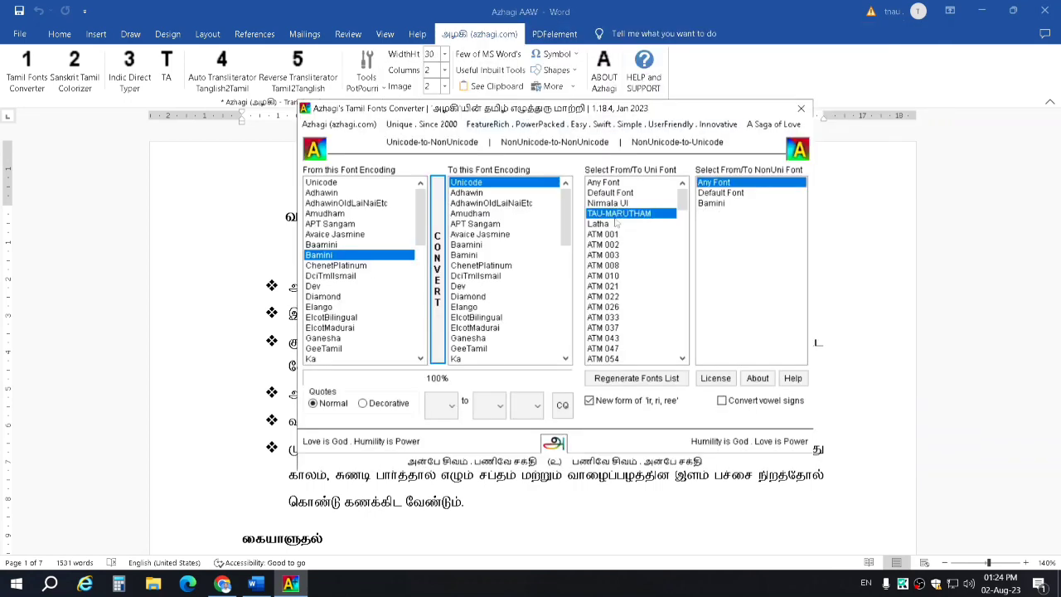
click(711, 203)
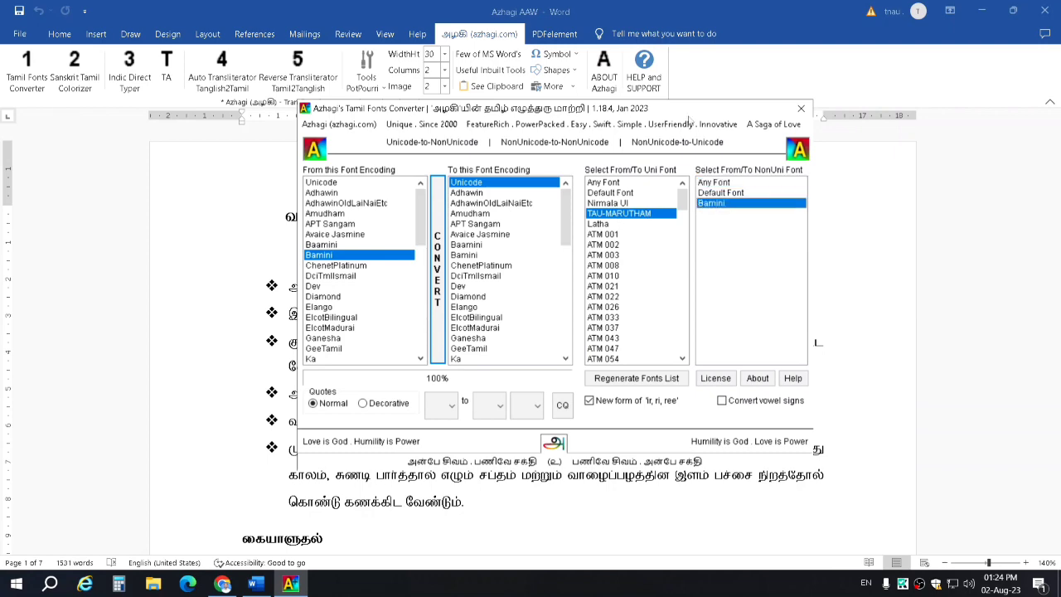
drag(689, 114, 870, 27)
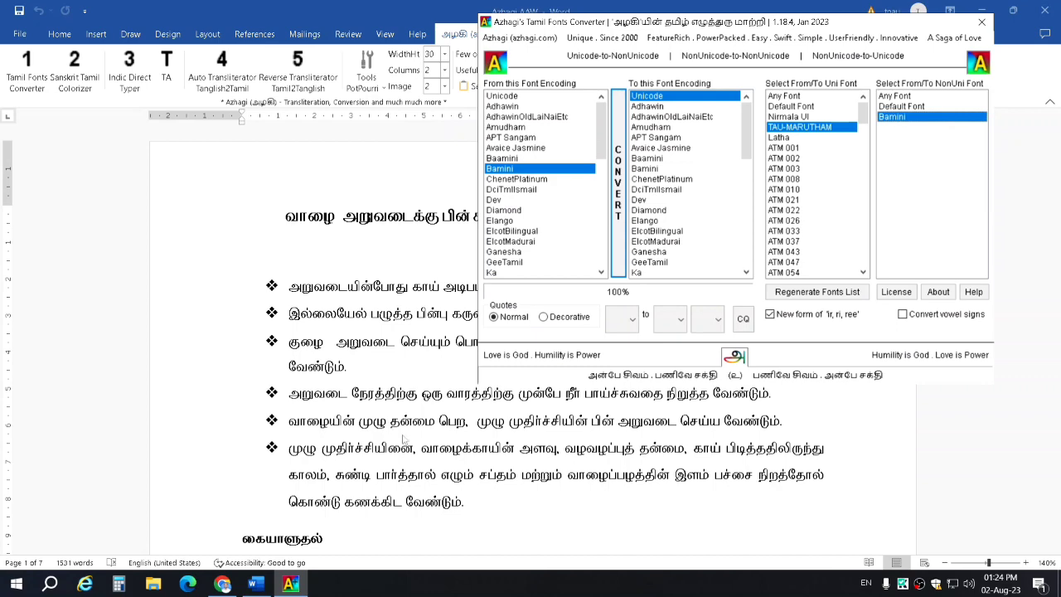
drag(677, 24, 464, 82)
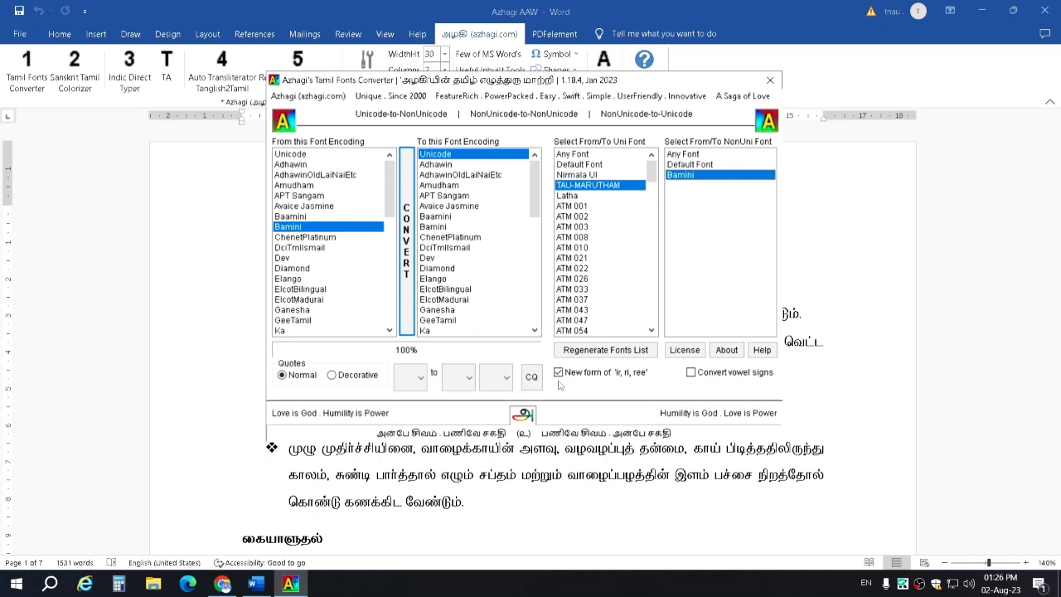
double_click(559, 372)
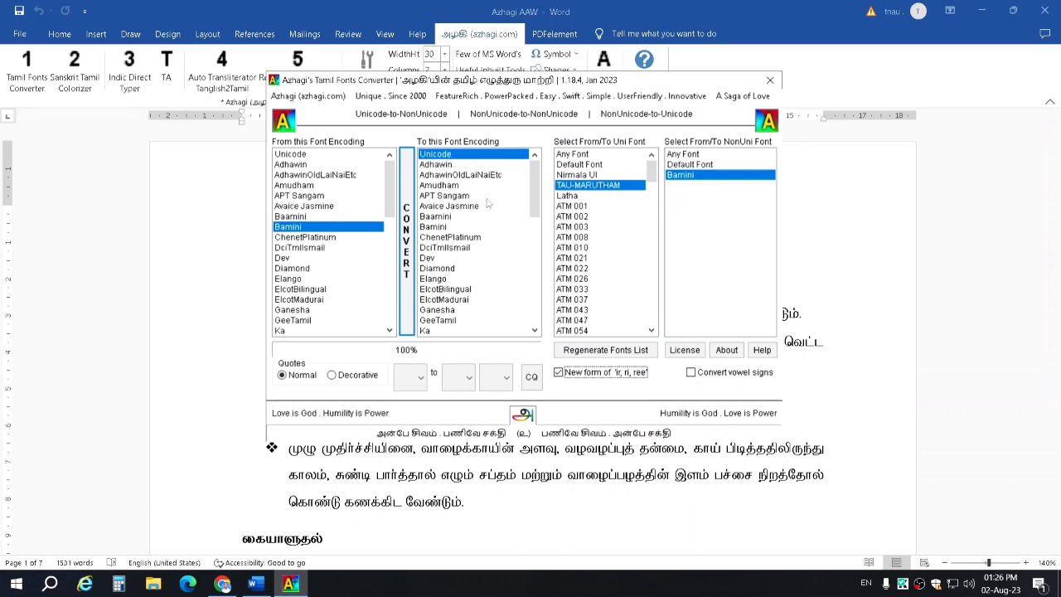
- Run CONVERT and answer Yes to the backup prompt, converting the whole document to Unicode in 121 seconds
click(406, 229)
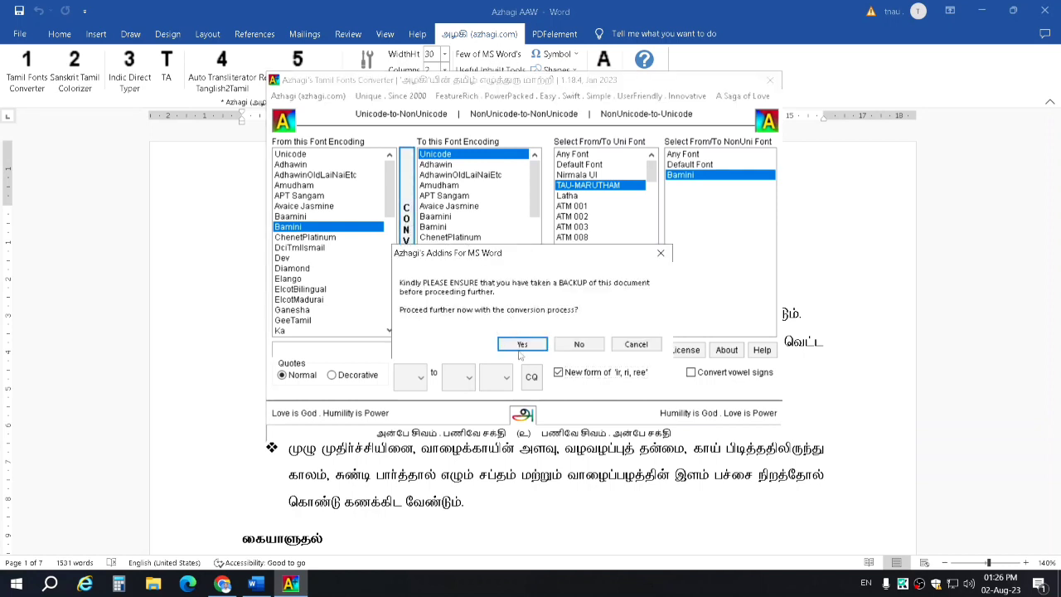
click(521, 345)
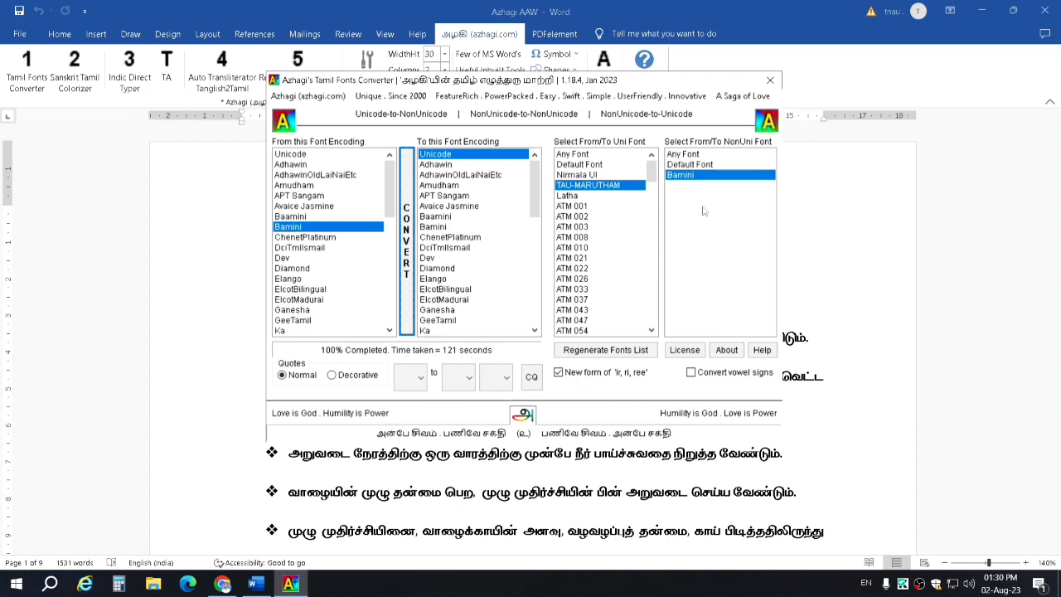
- Close the converter, show the font formatting details, and scroll down the converted document
click(771, 82)
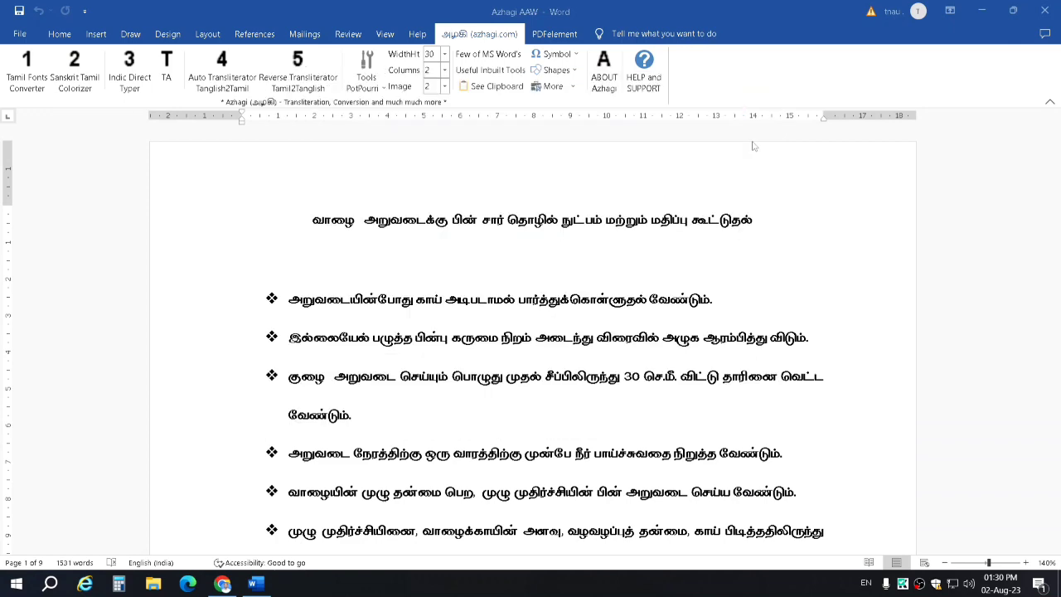
click(59, 34)
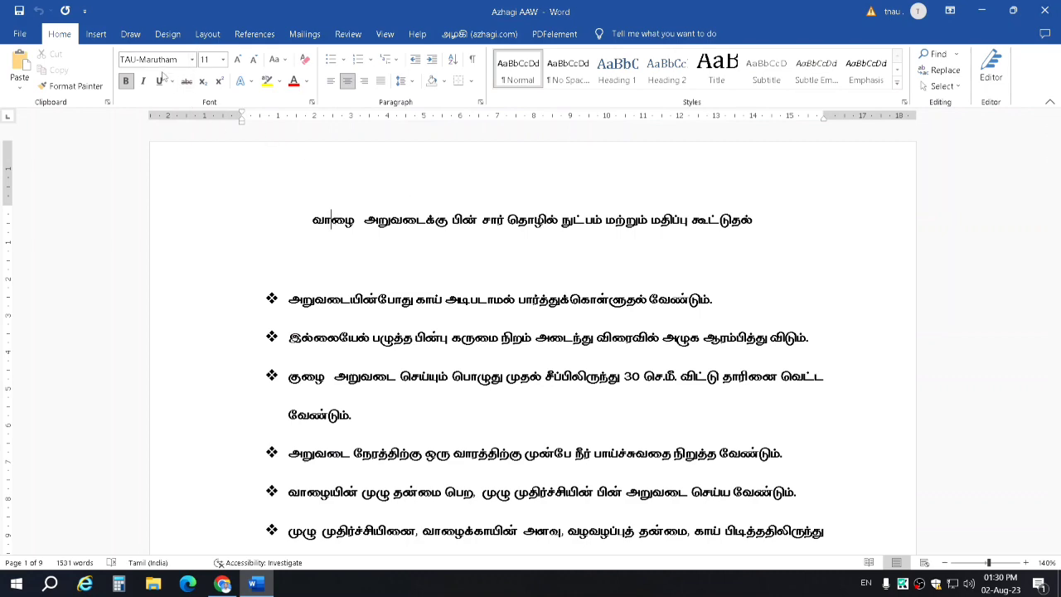
scroll(575, 347, down, 3)
scroll(575, 347, down, 2)
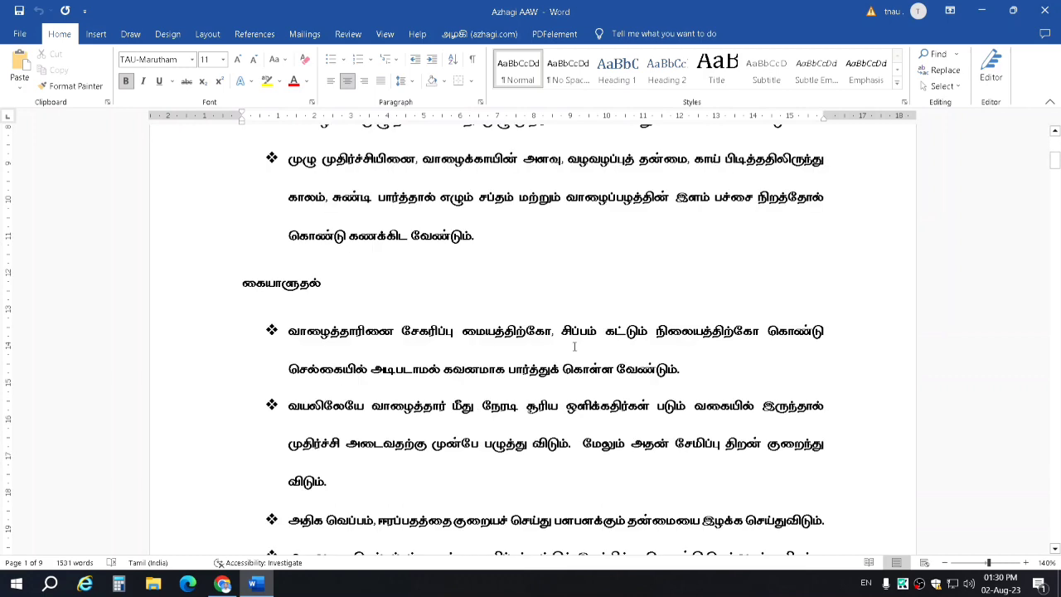
scroll(575, 348, down, 3)
scroll(574, 346, down, 2)
scroll(568, 348, down, 3)
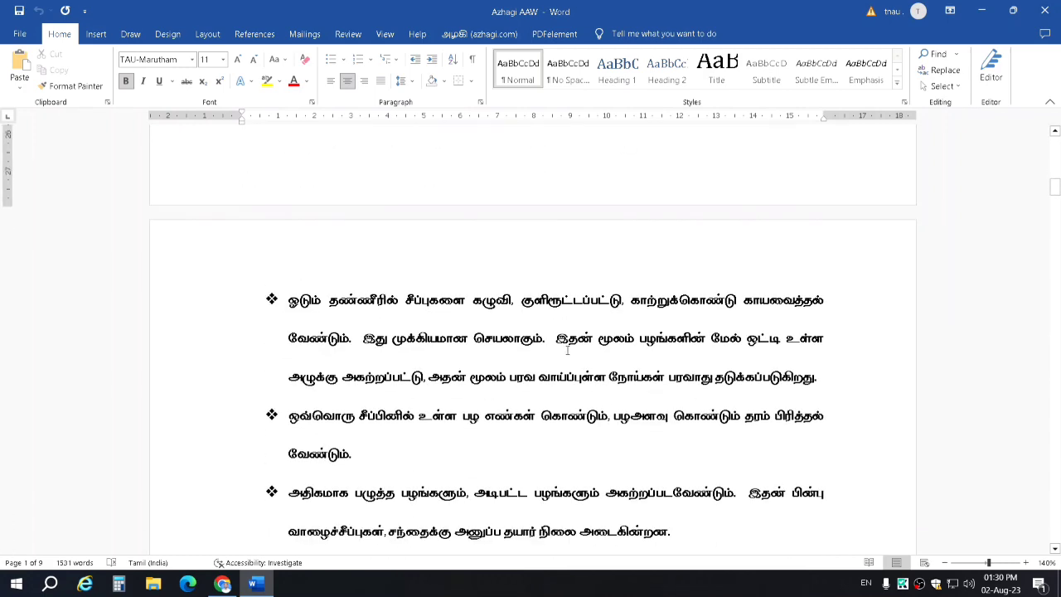
scroll(569, 348, down, 2)
scroll(569, 349, down, 1)
scroll(568, 349, down, 2)
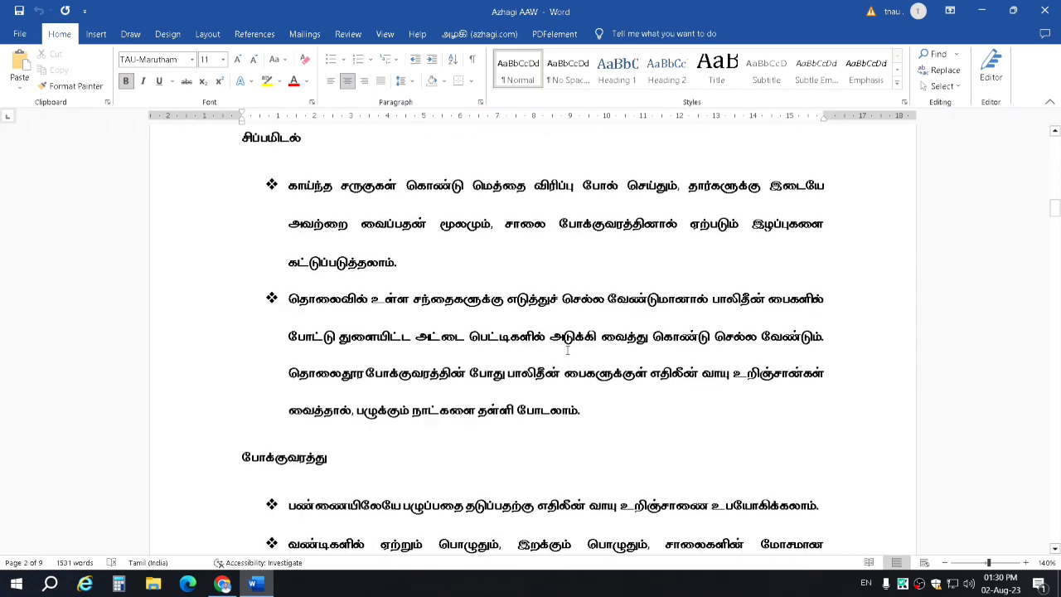
scroll(567, 349, down, 2)
scroll(567, 349, down, 2)
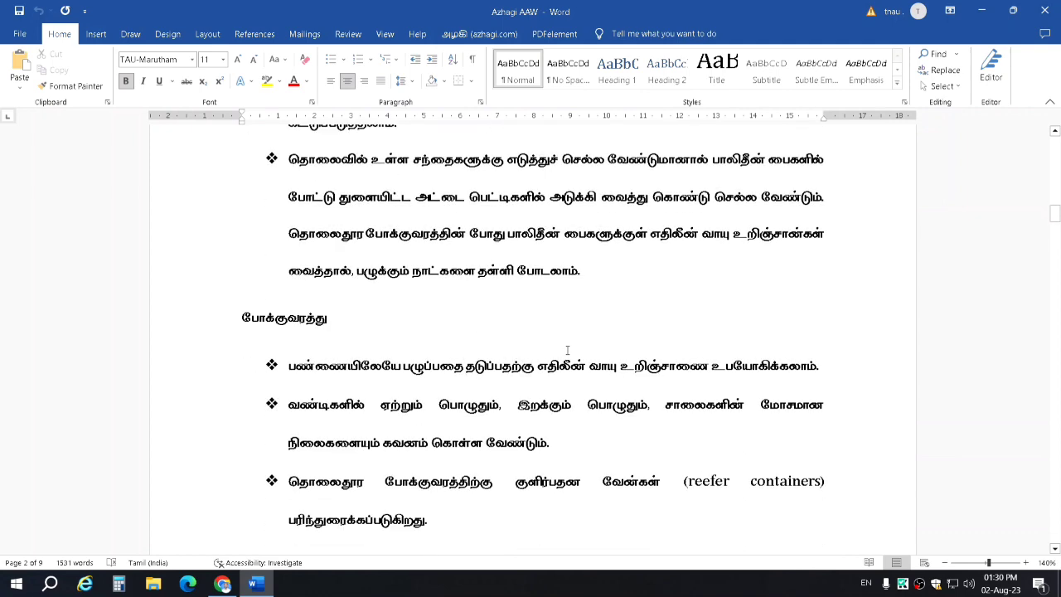
- Check the font of the English phrase 'reefer containers', then scroll further
click(696, 339)
drag(684, 347, 820, 342)
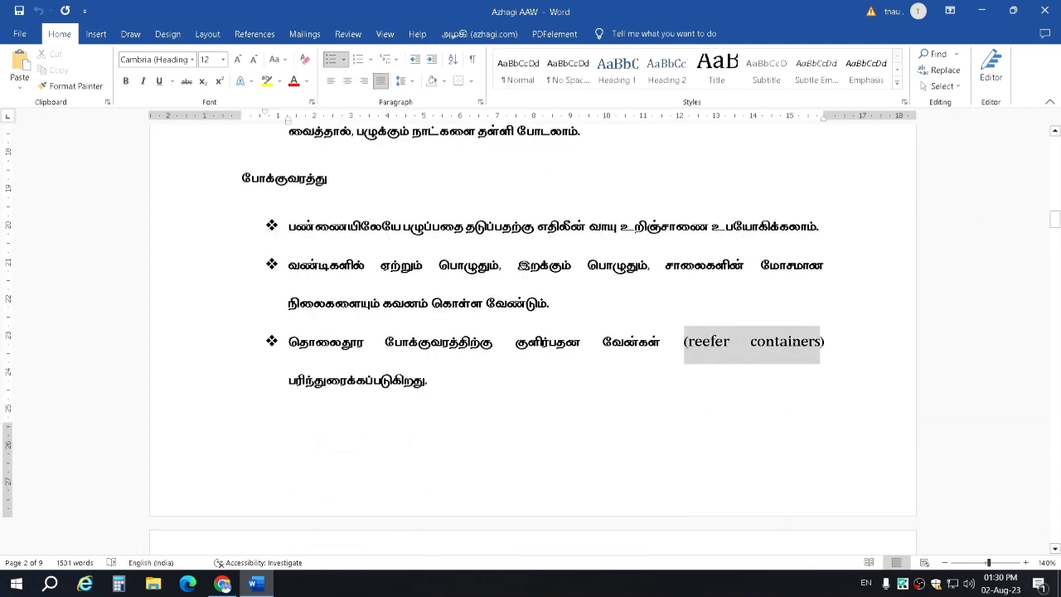
key(Right)
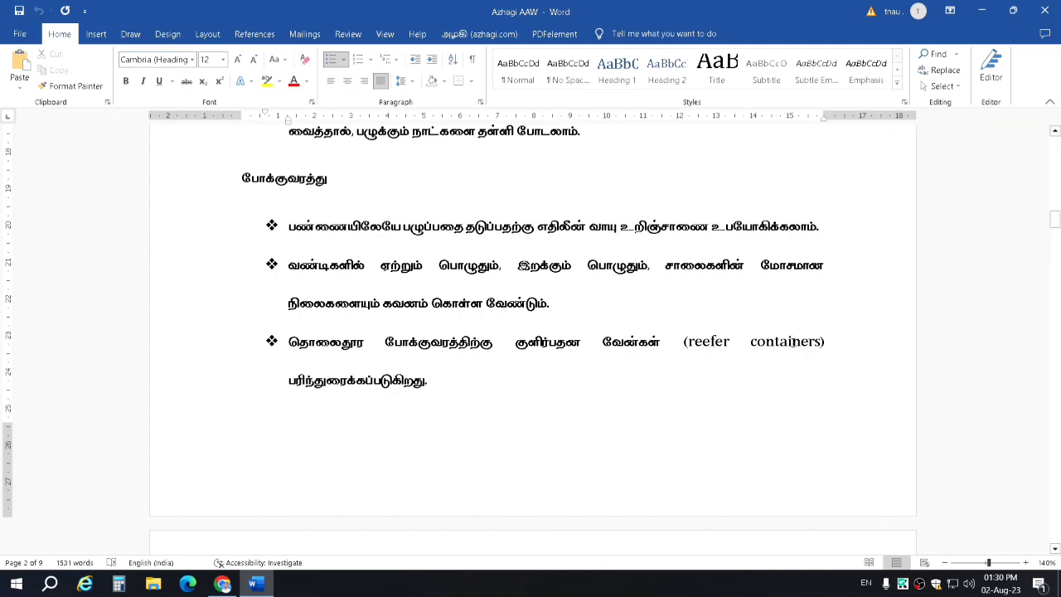
scroll(745, 336, down, 3)
scroll(713, 332, down, 3)
scroll(704, 328, down, 4)
scroll(699, 326, down, 1)
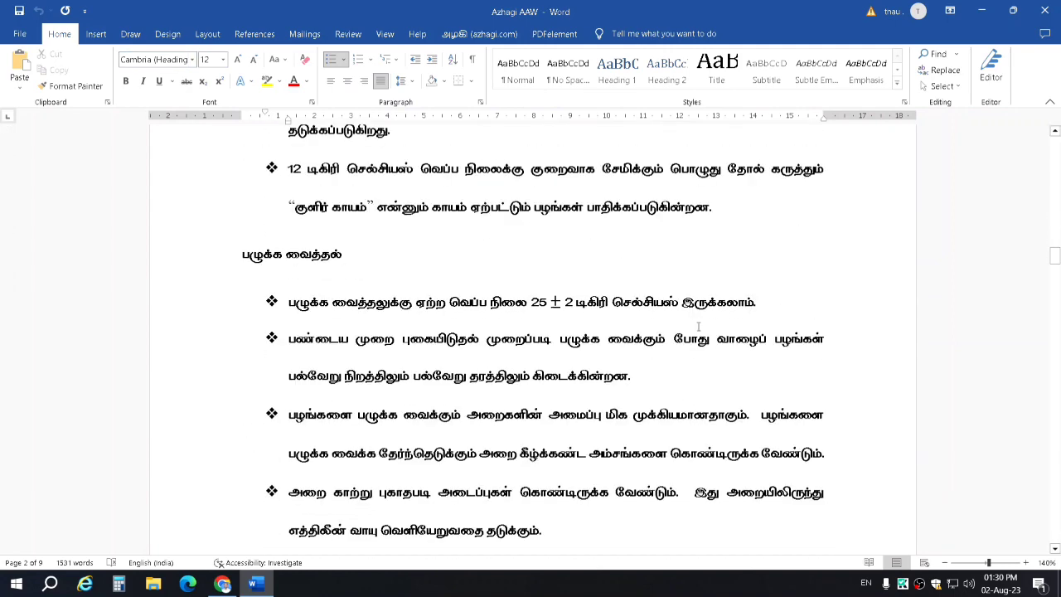
- Check the font of the converted Tamil text and keep scrolling through the pages
click(569, 309)
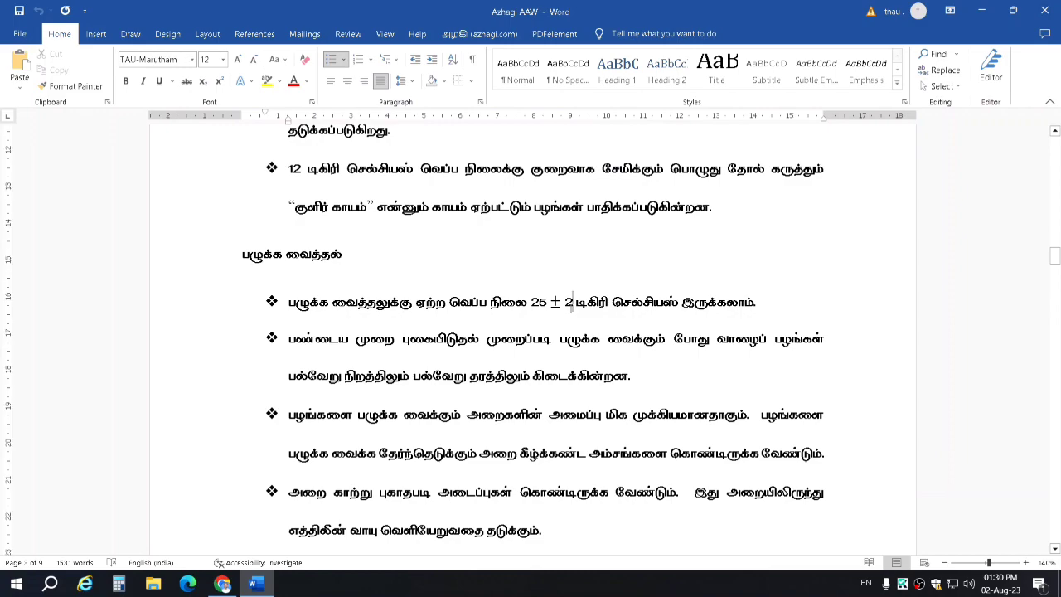
scroll(569, 310, down, 1)
scroll(569, 309, down, 5)
scroll(569, 309, down, 2)
scroll(571, 318, down, 3)
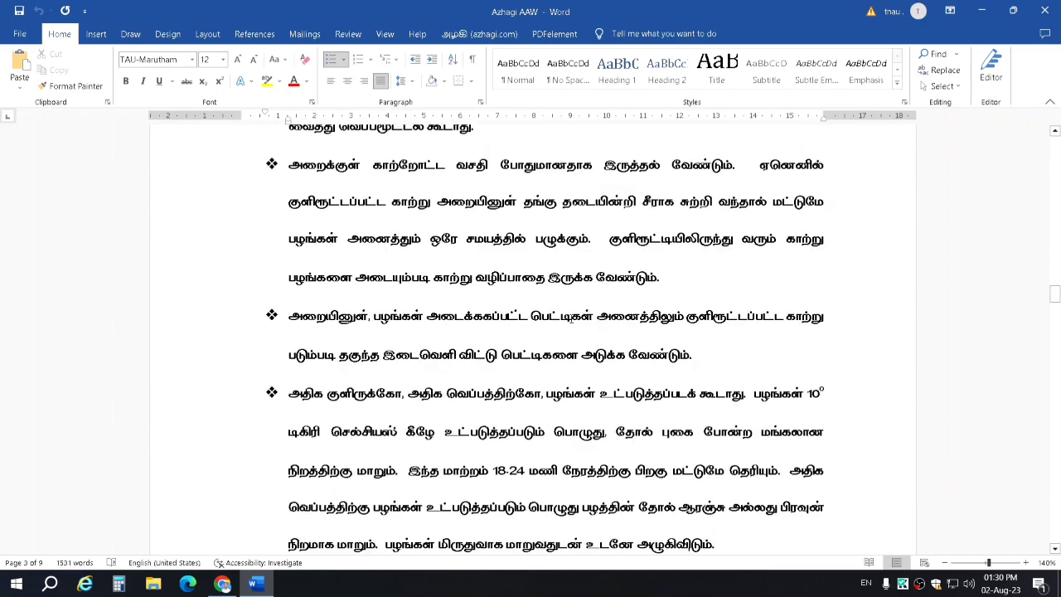
scroll(571, 318, down, 5)
scroll(570, 318, down, 5)
scroll(571, 318, down, 5)
scroll(571, 318, down, 5)
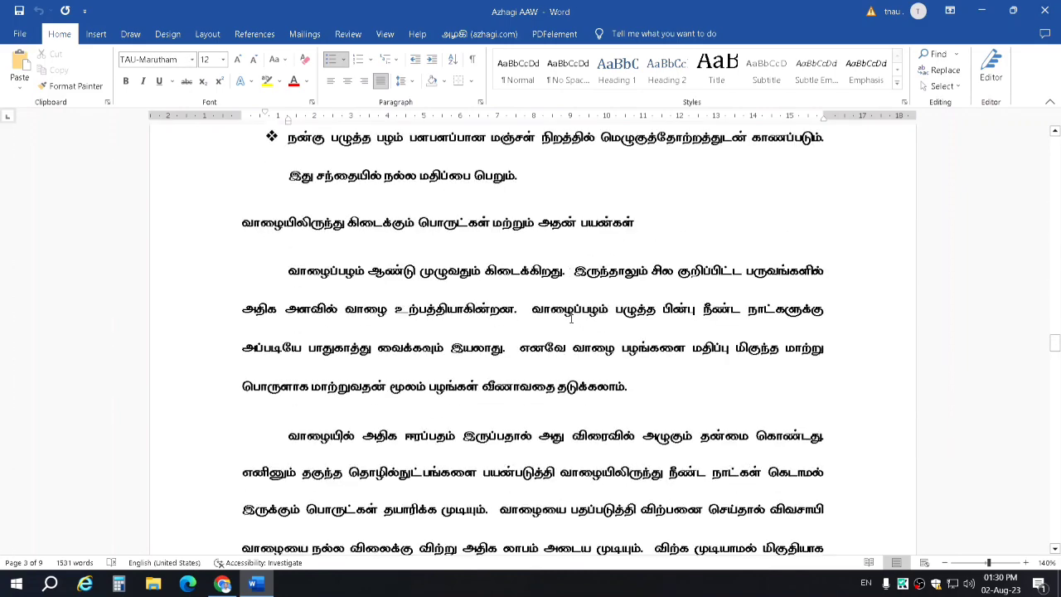
scroll(571, 319, down, 5)
scroll(571, 318, down, 5)
scroll(571, 319, down, 4)
scroll(571, 318, down, 3)
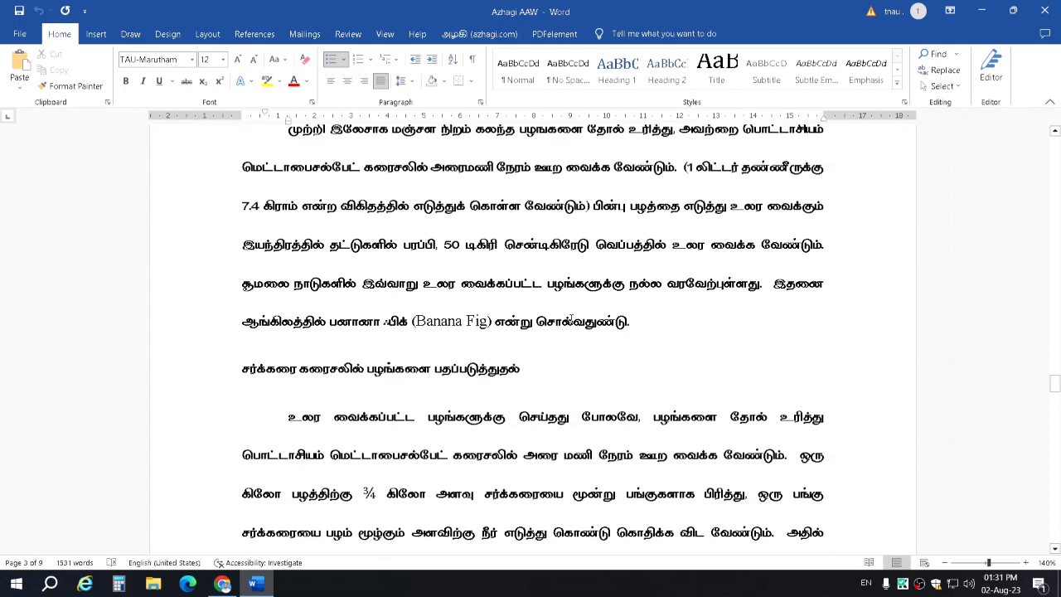
scroll(571, 319, down, 2)
- Compare the font of the words 'Banana Fig' with the surrounding Tamil text
click(433, 274)
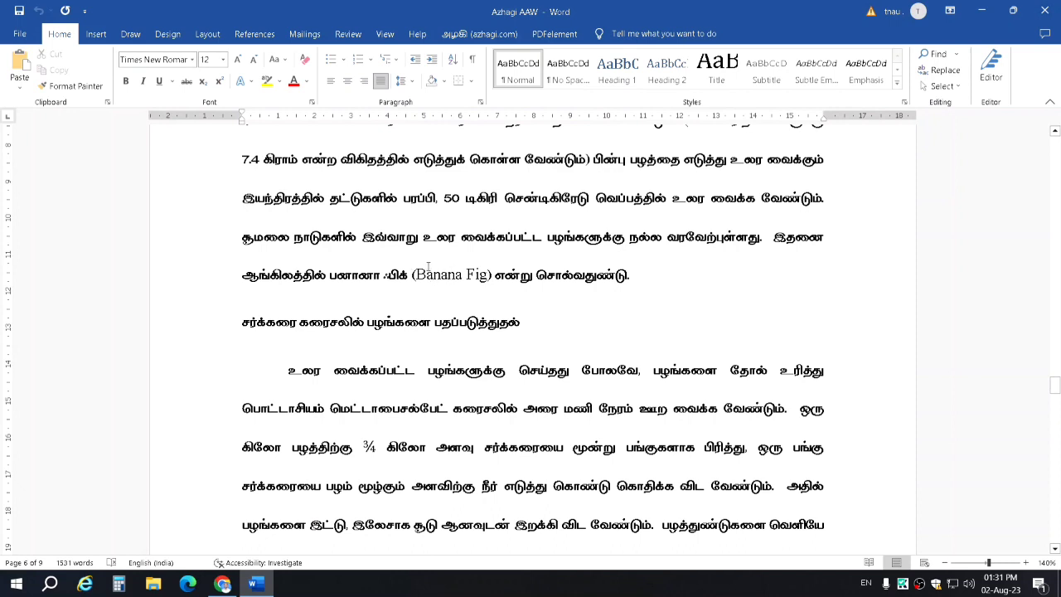
click(376, 274)
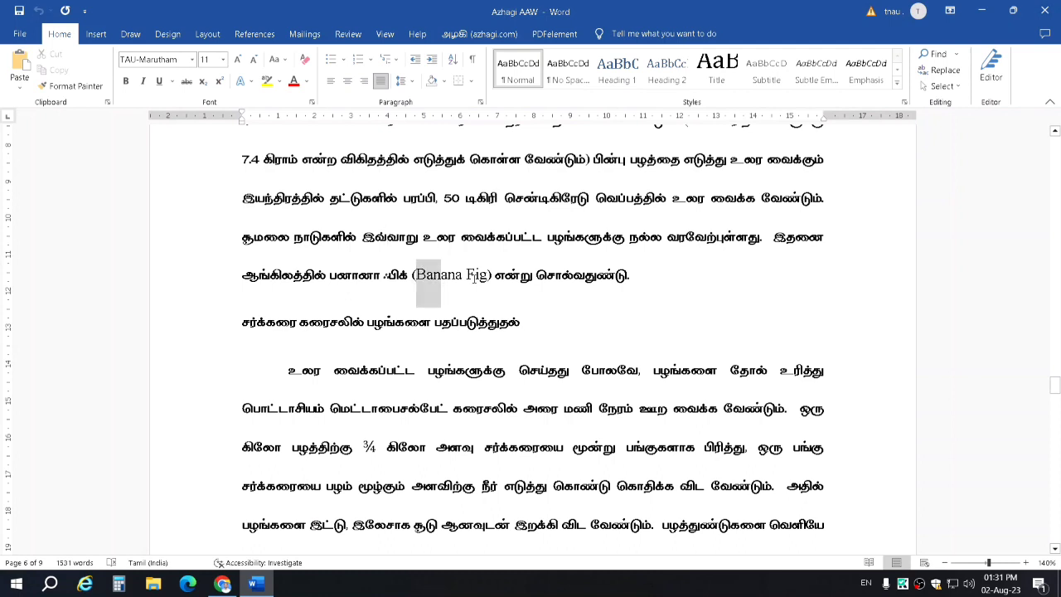
drag(418, 275, 496, 274)
click(440, 274)
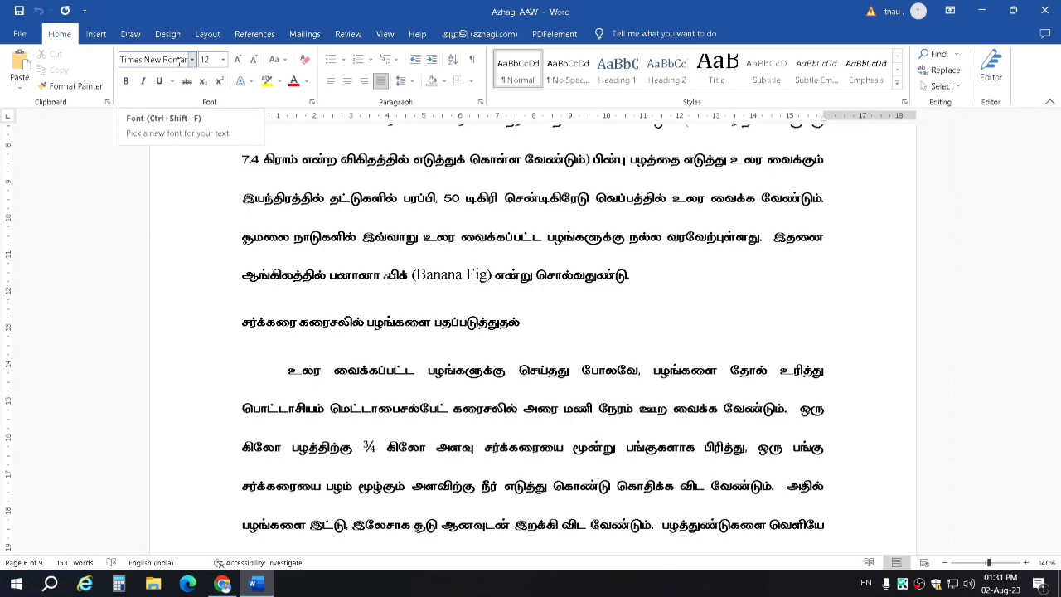
click(446, 307)
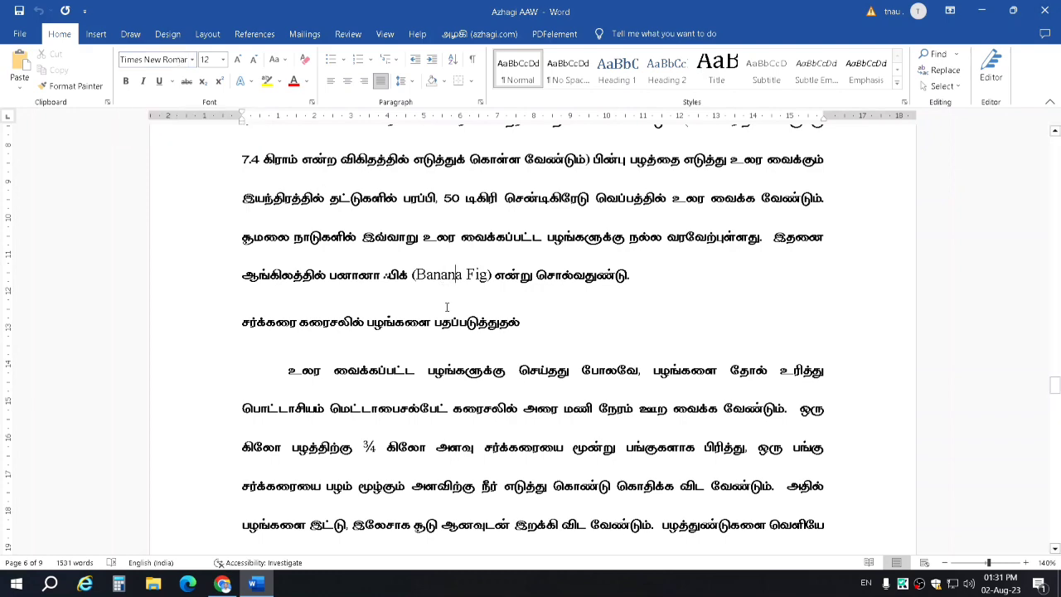
- Return to the start of the document with Ctrl+Home and close Word
scroll(440, 324, down, 3)
scroll(440, 324, down, 8)
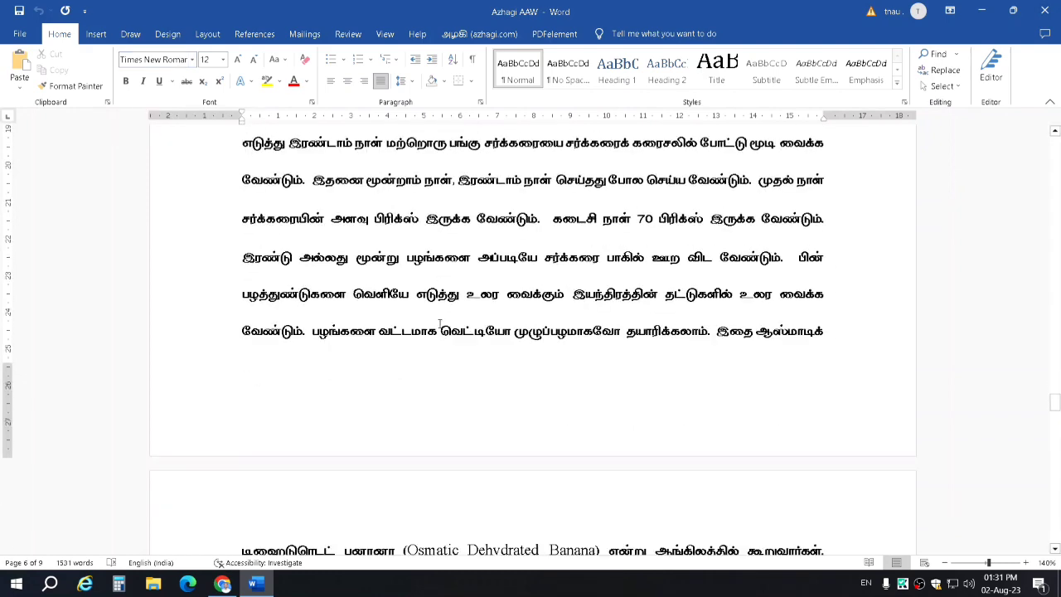
scroll(435, 321, down, 8)
scroll(426, 317, up, 3)
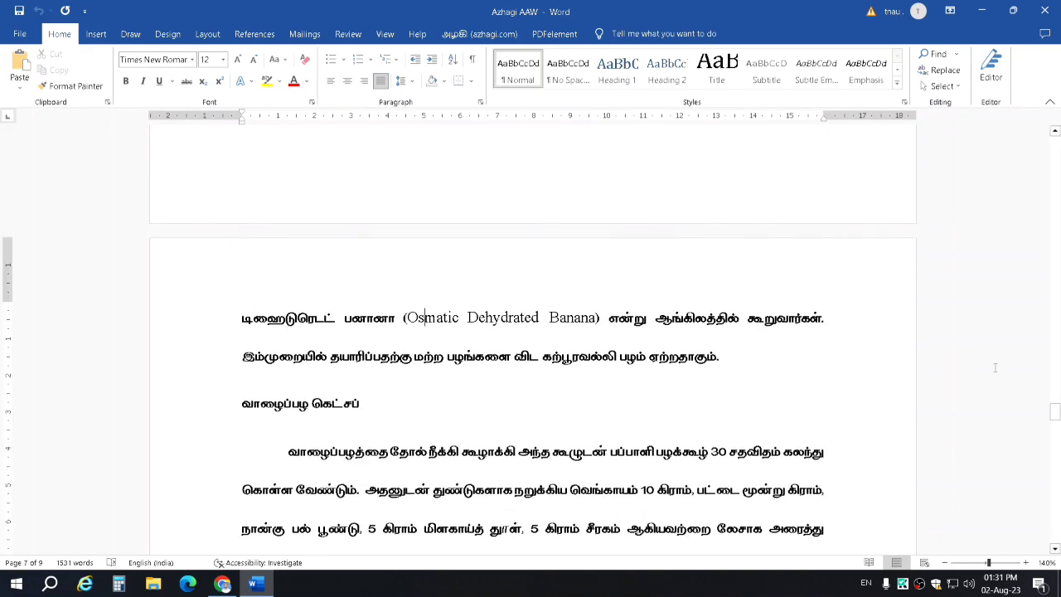
scroll(994, 367, up, 3)
key(ctrl+Home)
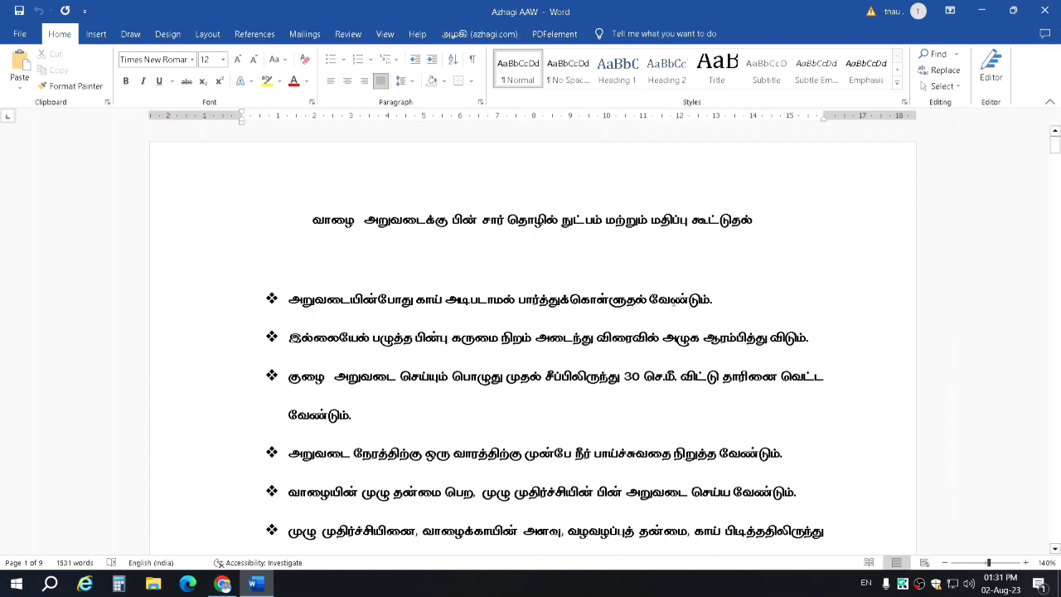
click(1044, 10)
- Discard the Word changes, then compare the fonts of the names in B3, B4 and B5
click(614, 319)
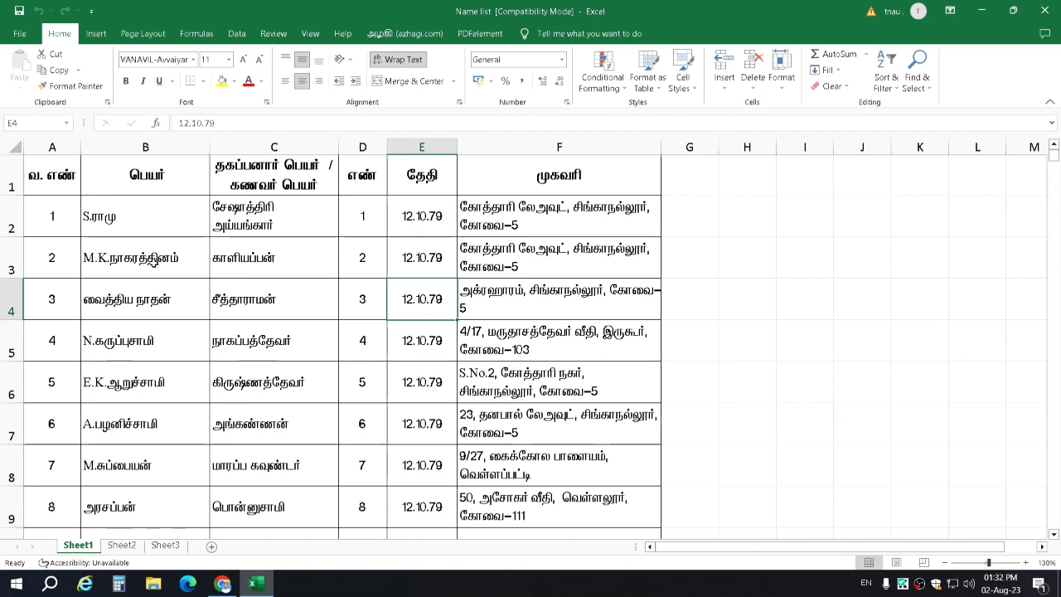
click(130, 261)
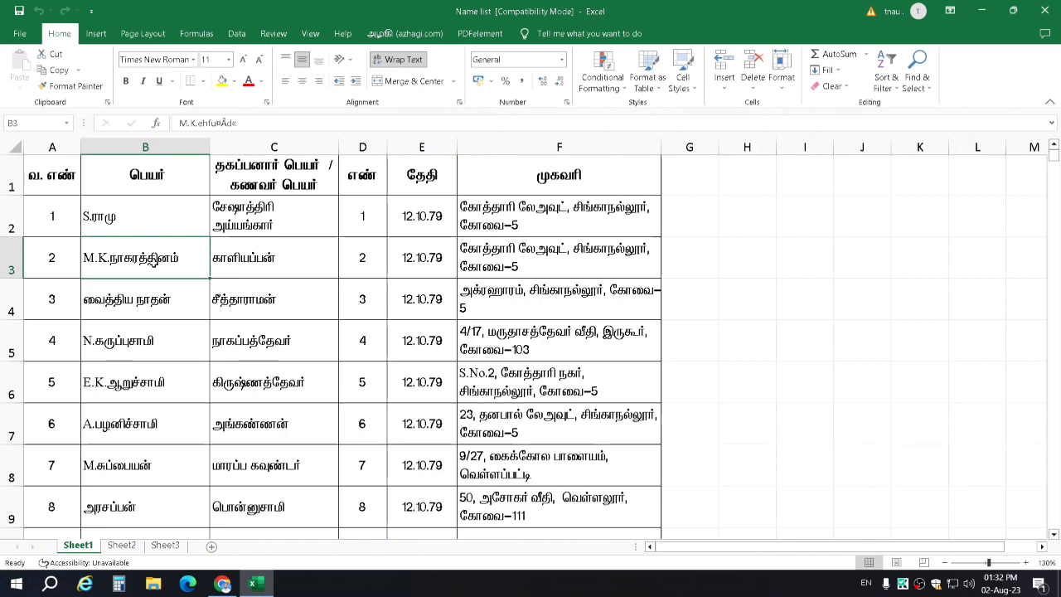
click(429, 31)
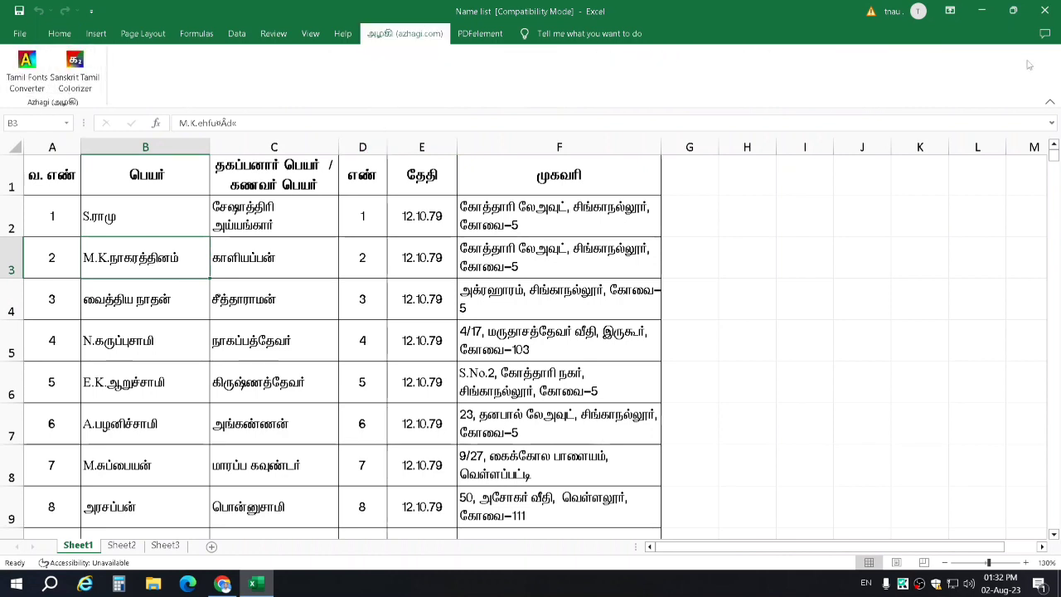
click(59, 33)
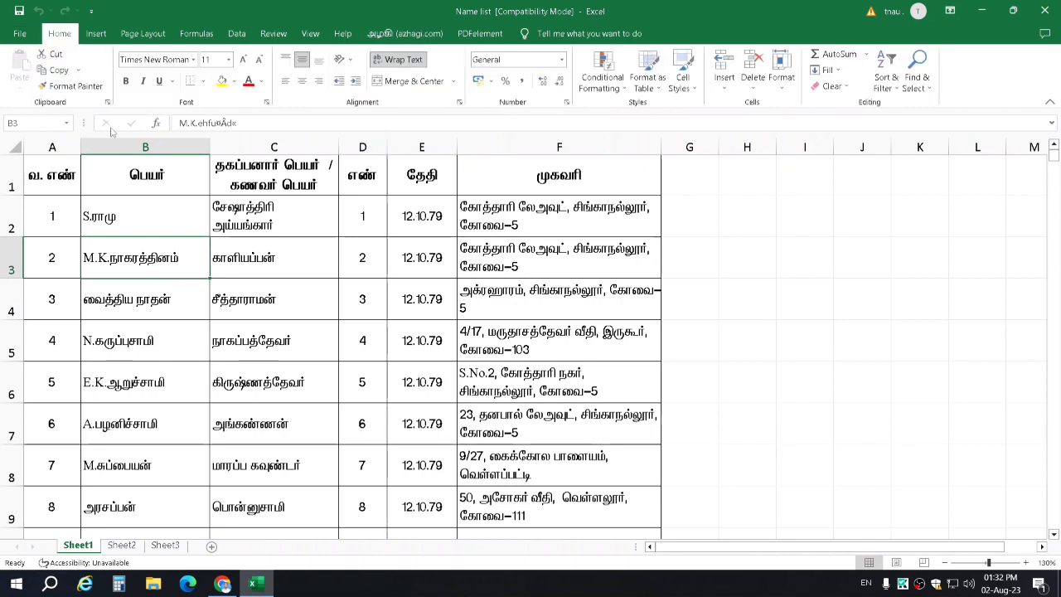
click(158, 307)
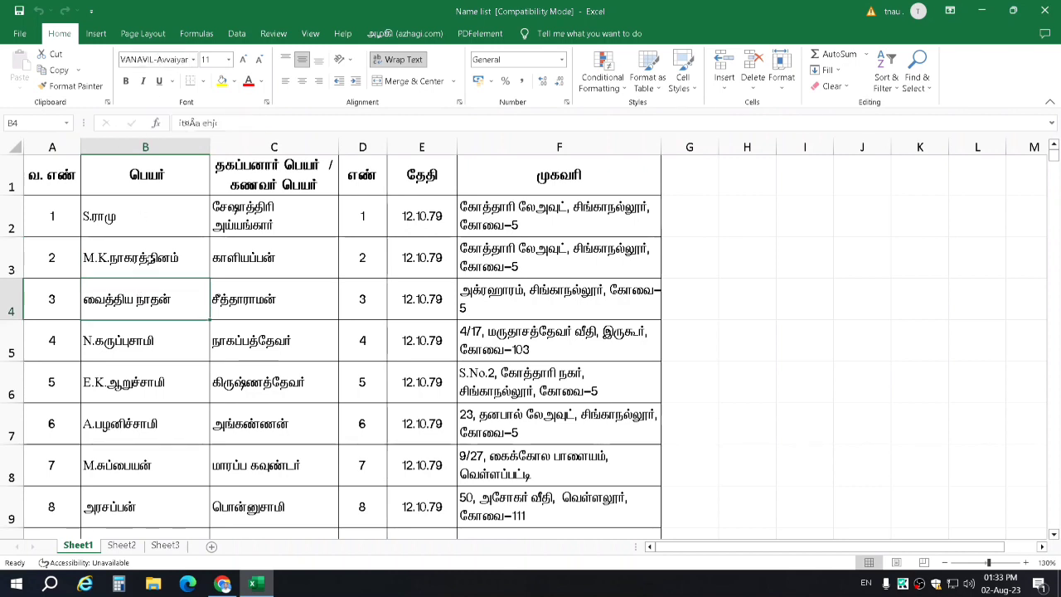
key(Up)
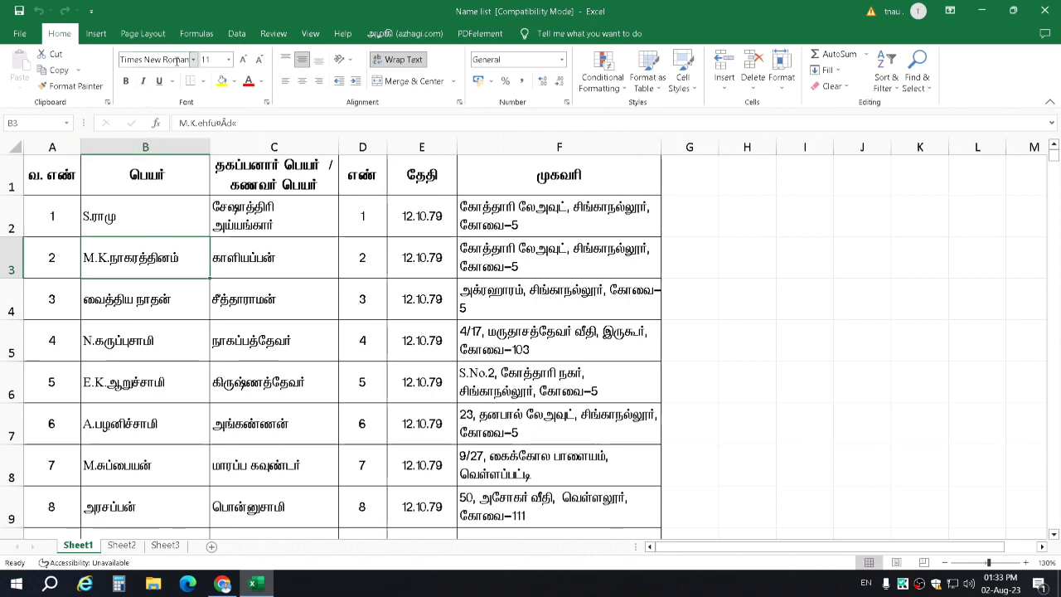
key(Down)
key(Down)
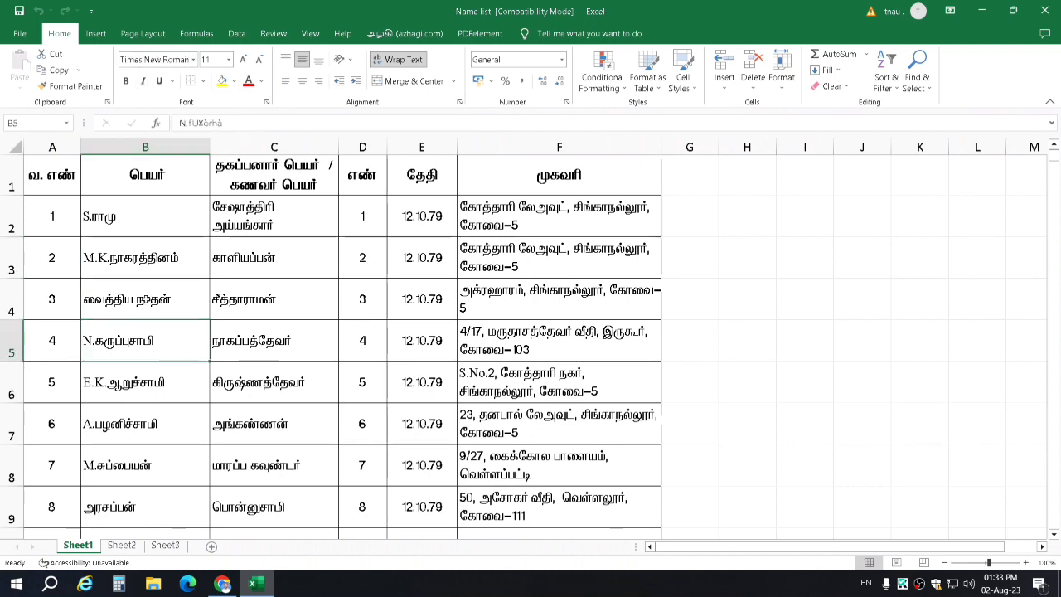
click(146, 300)
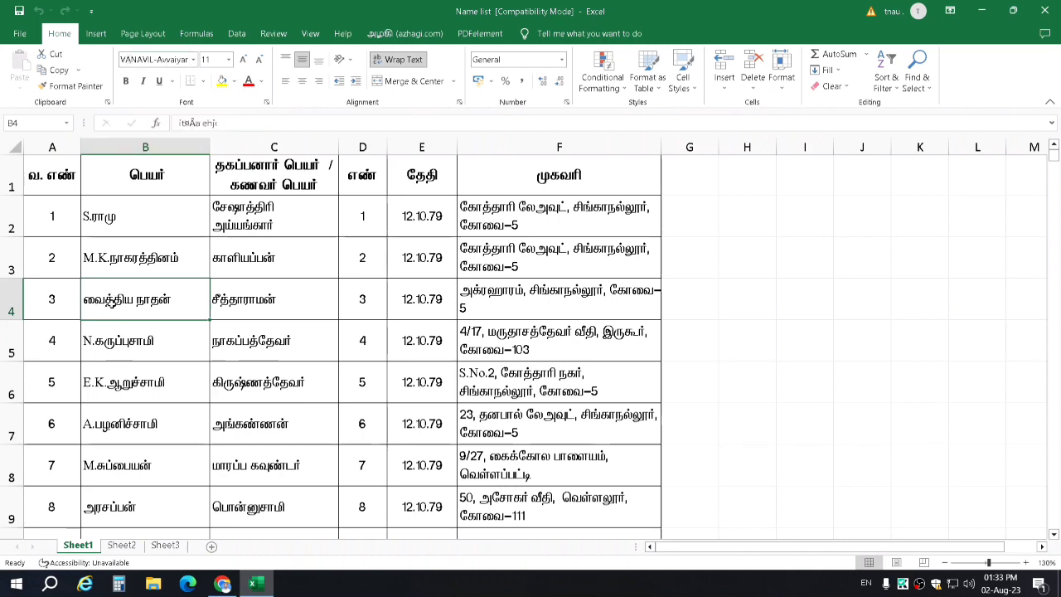
click(101, 258)
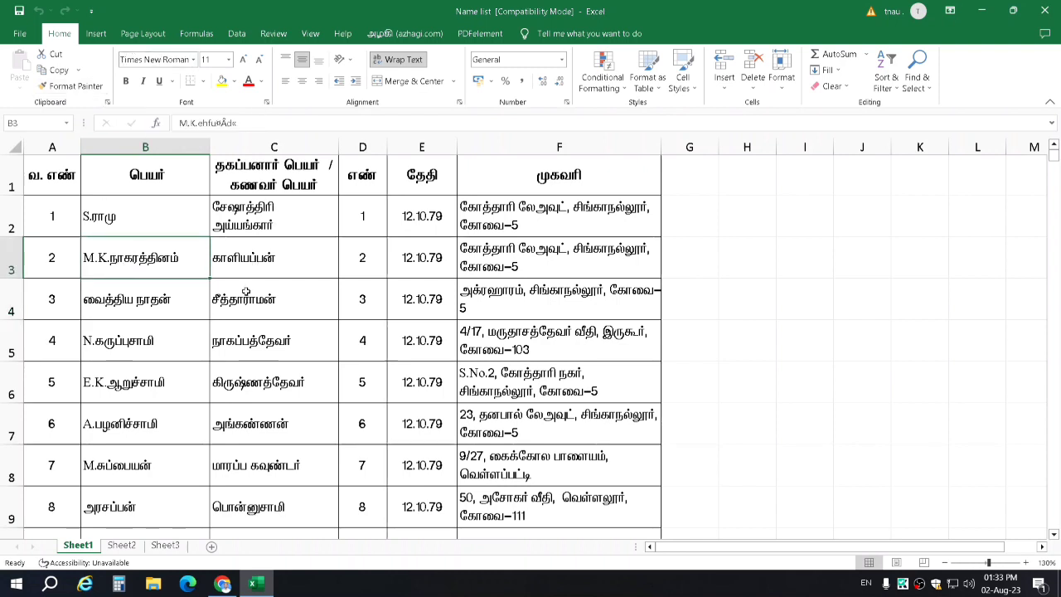
- Move to cell C5 and bring up the Azhagi conversion tools
key(Right)
key(Down)
key(Down)
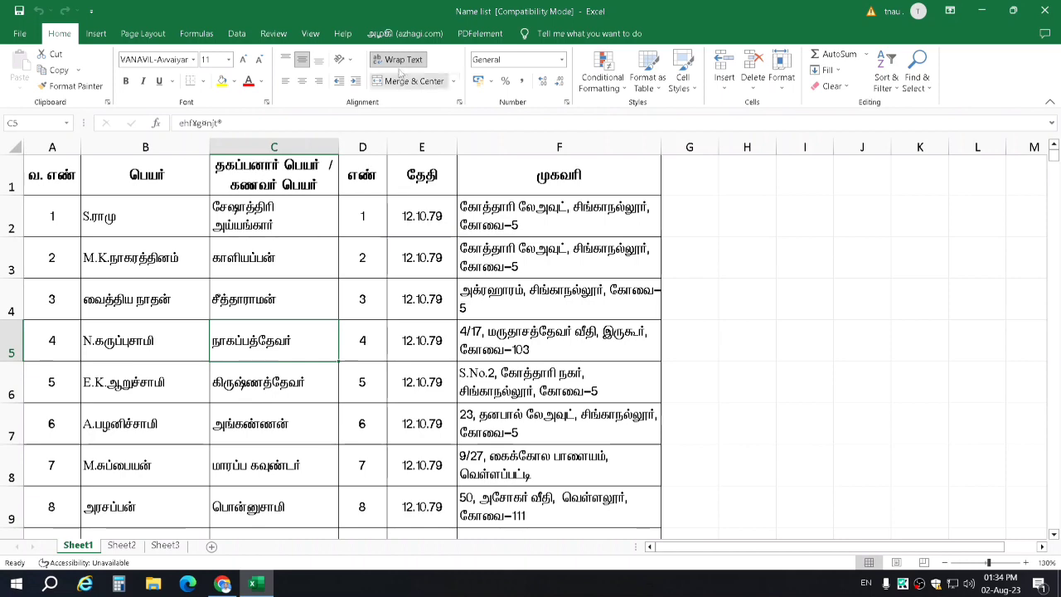
click(417, 38)
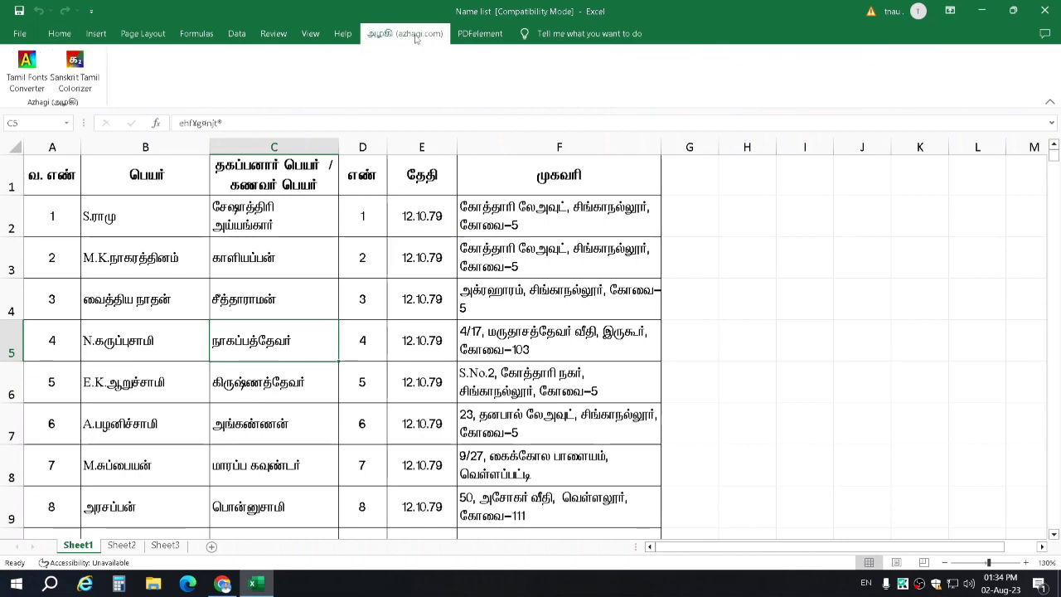
click(28, 76)
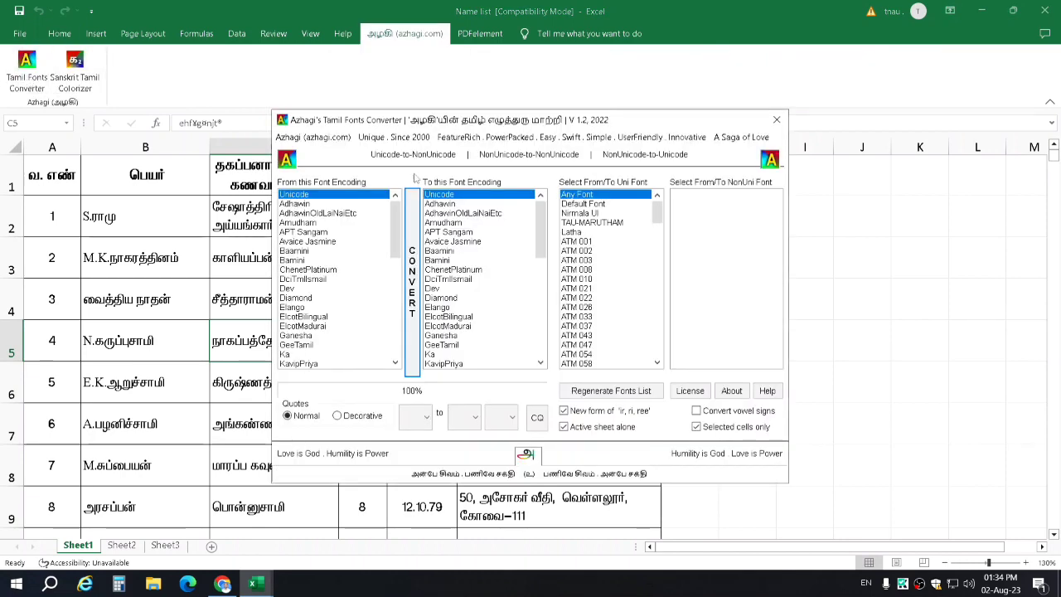
drag(395, 224, 395, 331)
click(292, 354)
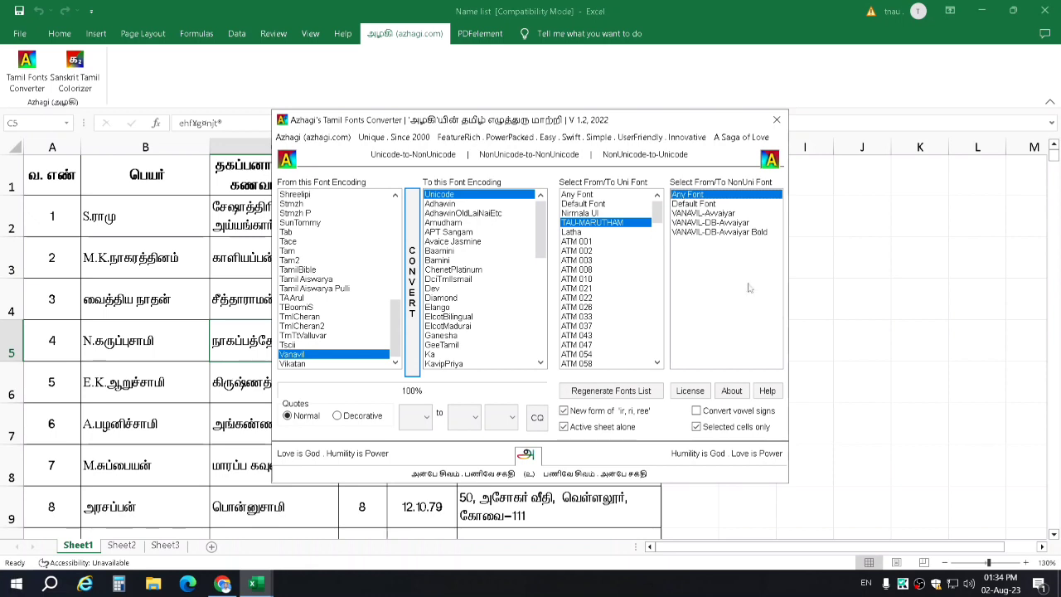
click(729, 214)
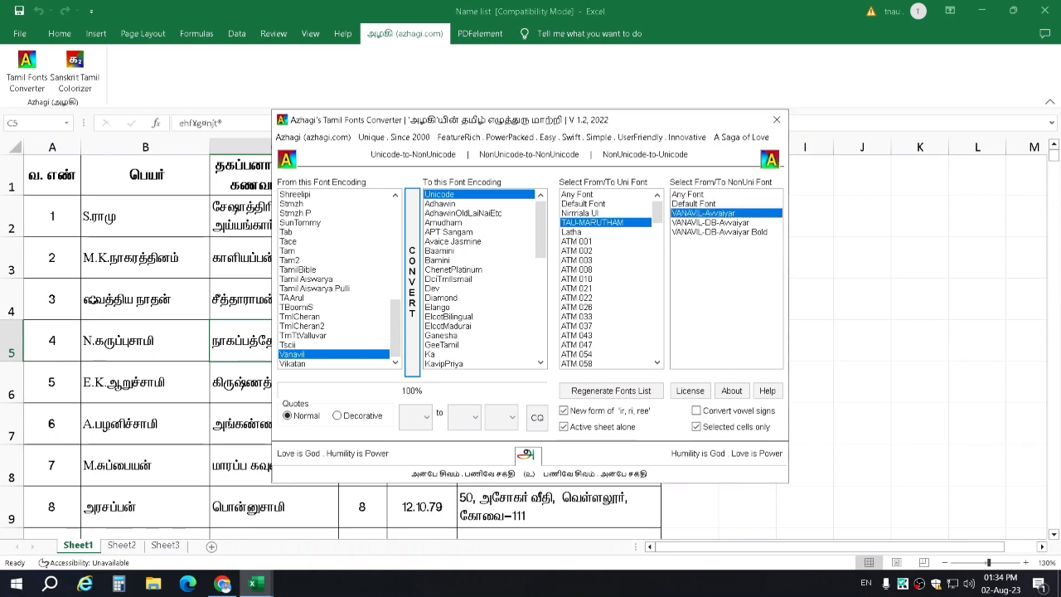
click(776, 119)
click(140, 319)
click(59, 33)
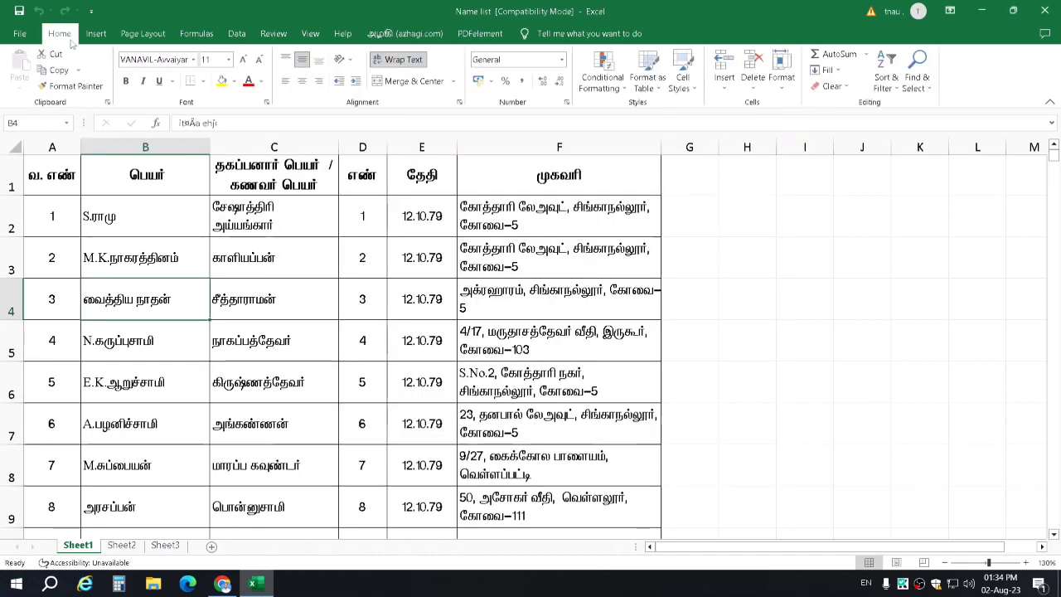
- Check the fonts of the names in B3 and B4, then select the whole name list
click(143, 261)
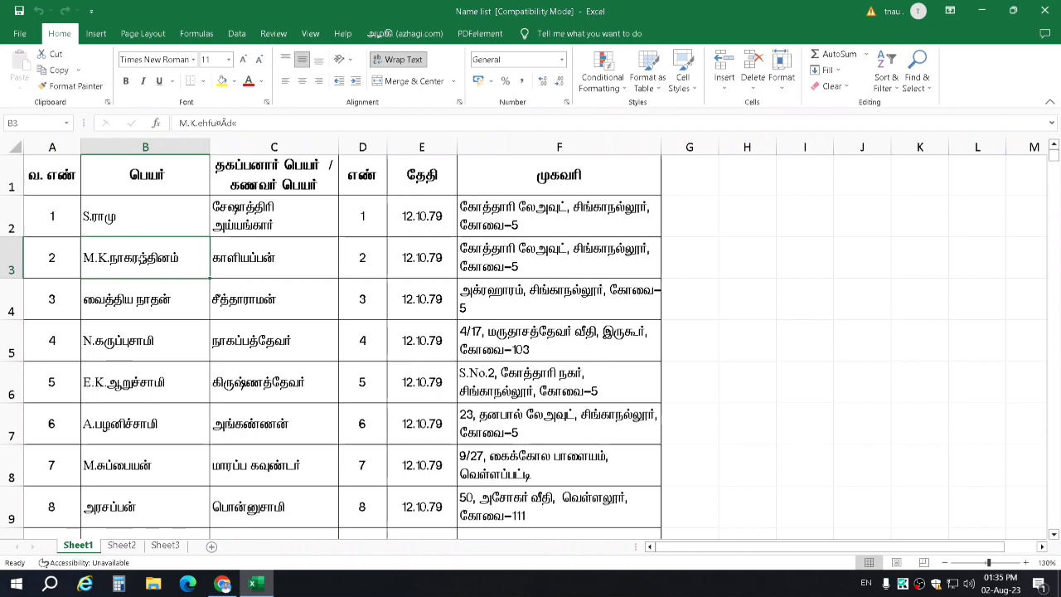
click(123, 303)
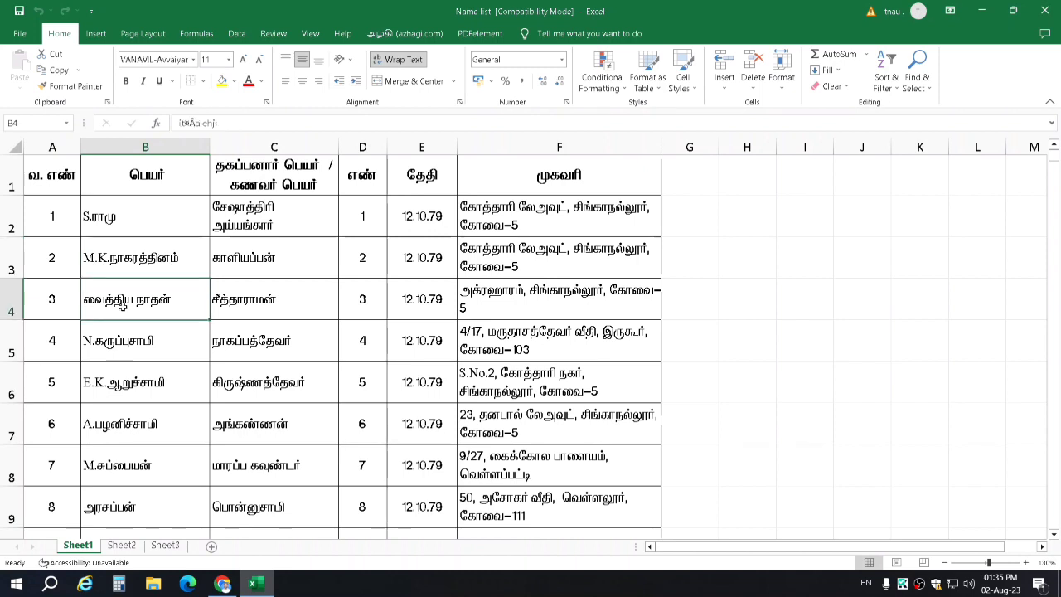
click(531, 301)
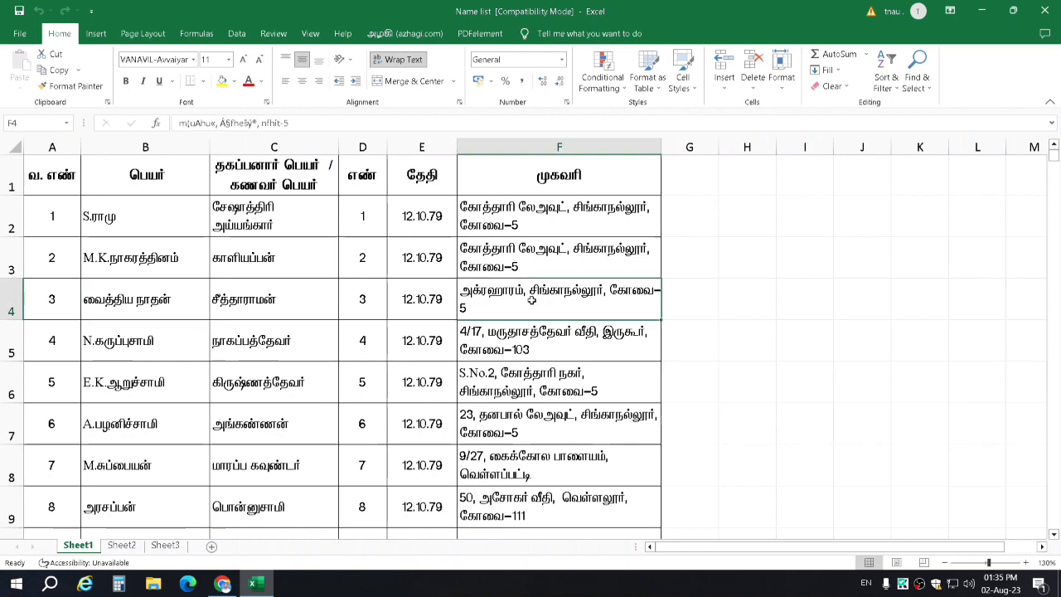
key(ctrl+a)
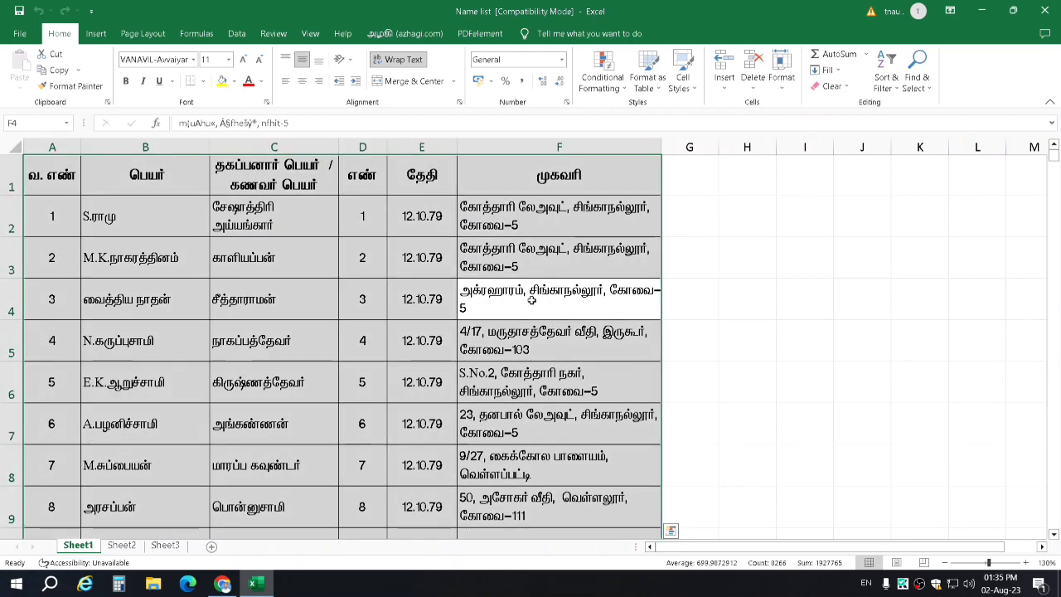
- Extend from serial 235 in A236 to the last row and select entry 1381 in row 1378
scroll(190, 336, down, 6)
scroll(190, 336, down, 9)
scroll(191, 337, down, 7)
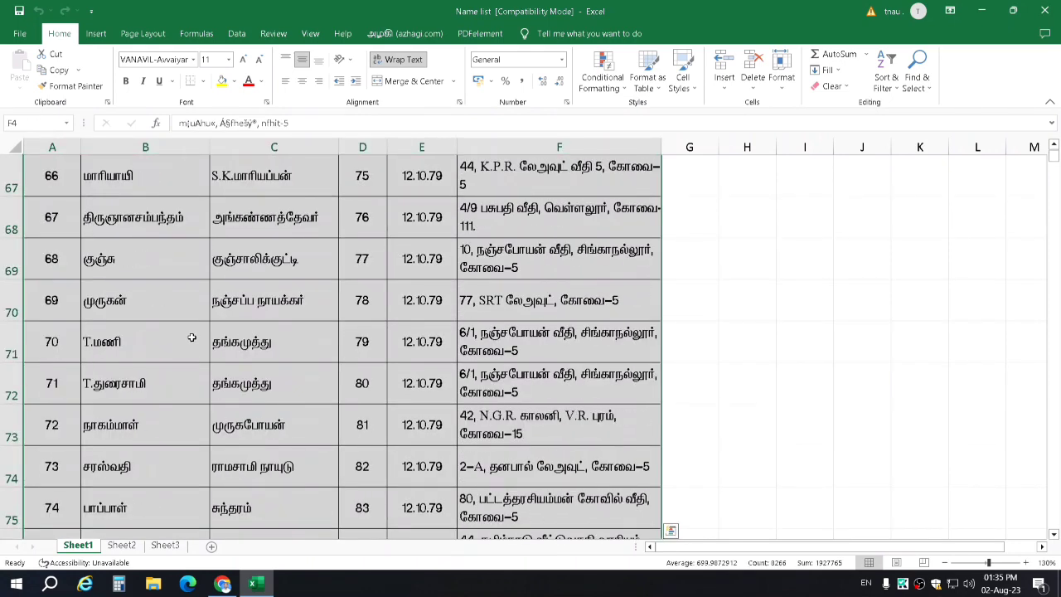
scroll(191, 337, down, 20)
scroll(189, 361, down, 7)
scroll(189, 361, down, 12)
scroll(188, 360, down, 5)
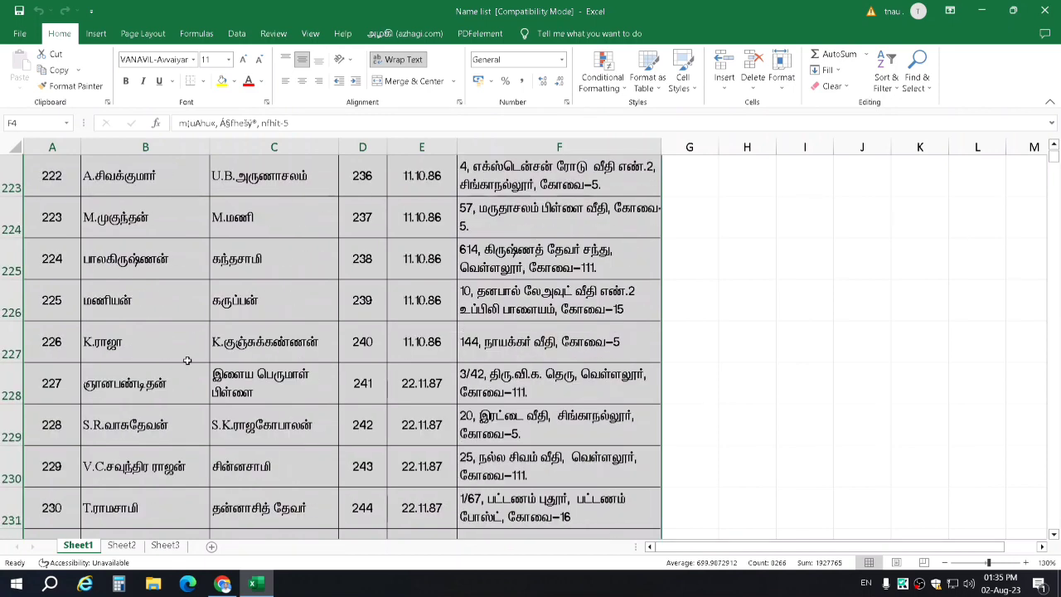
scroll(187, 361, down, 4)
click(58, 172)
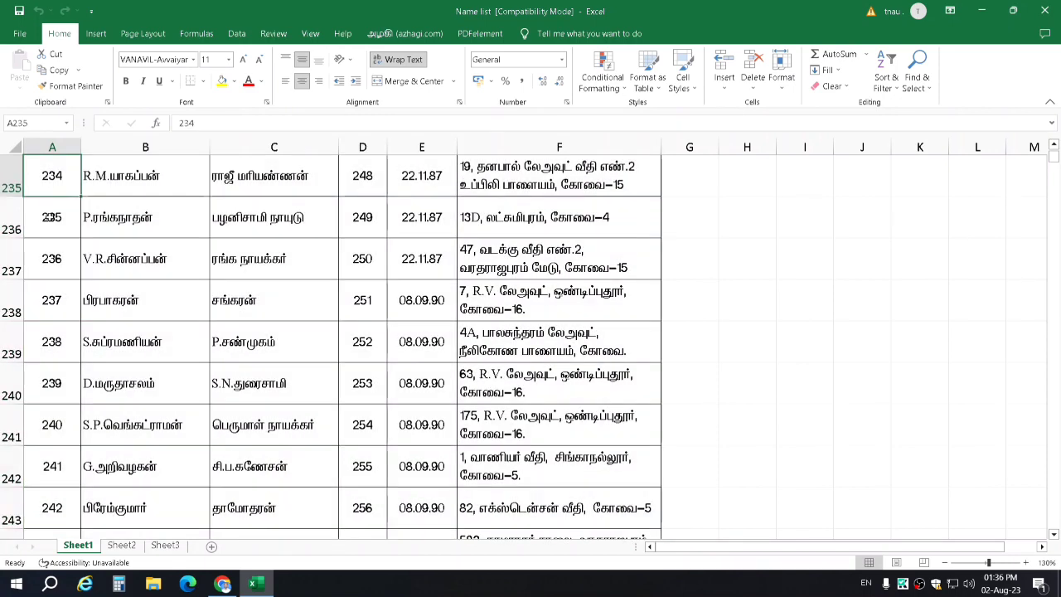
click(51, 218)
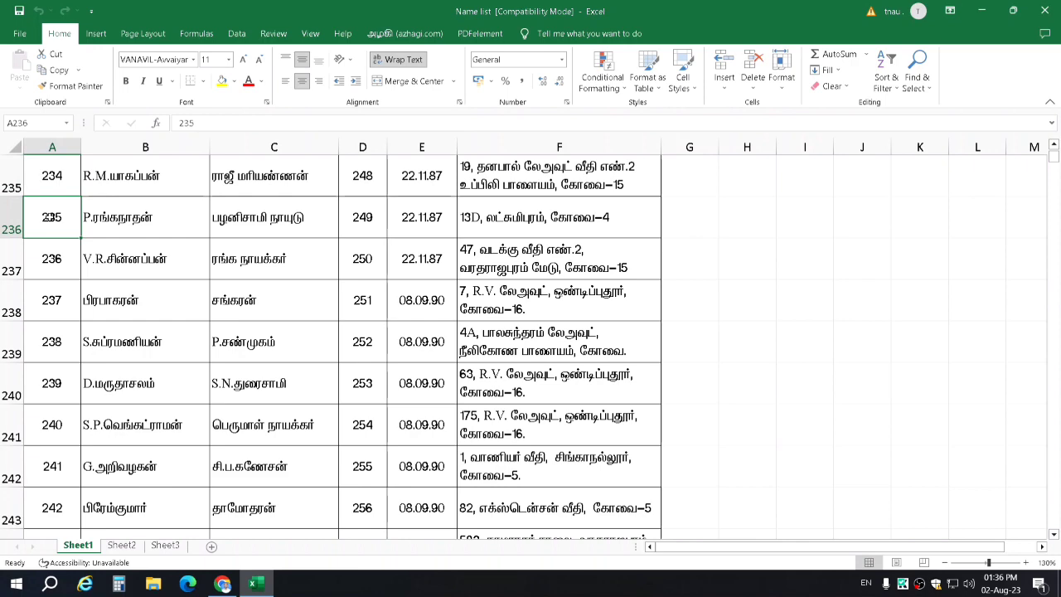
key(ctrl+shift+Down)
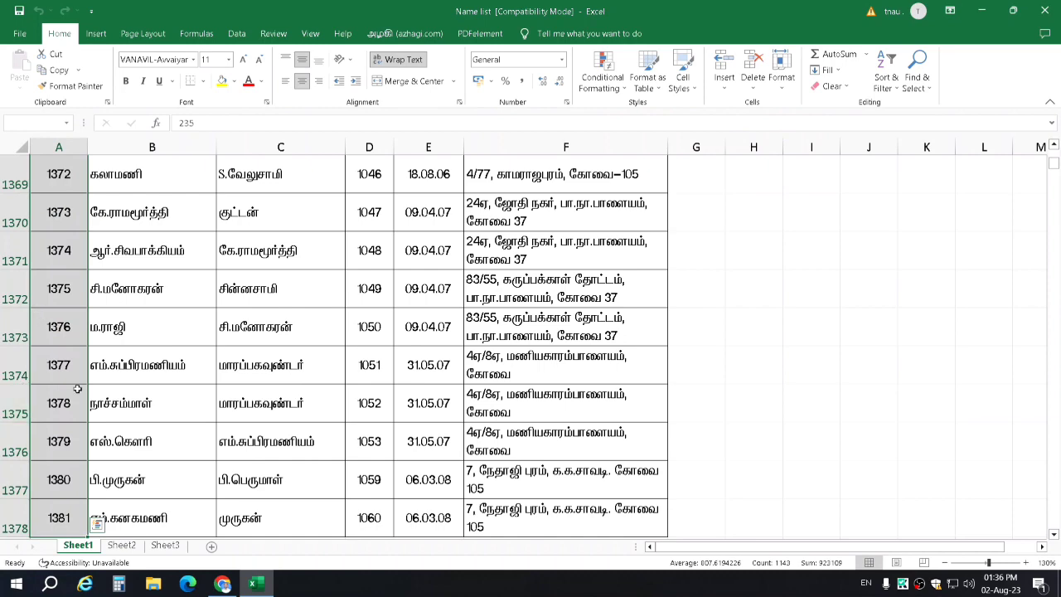
scroll(75, 348, down, 3)
scroll(66, 289, up, 1)
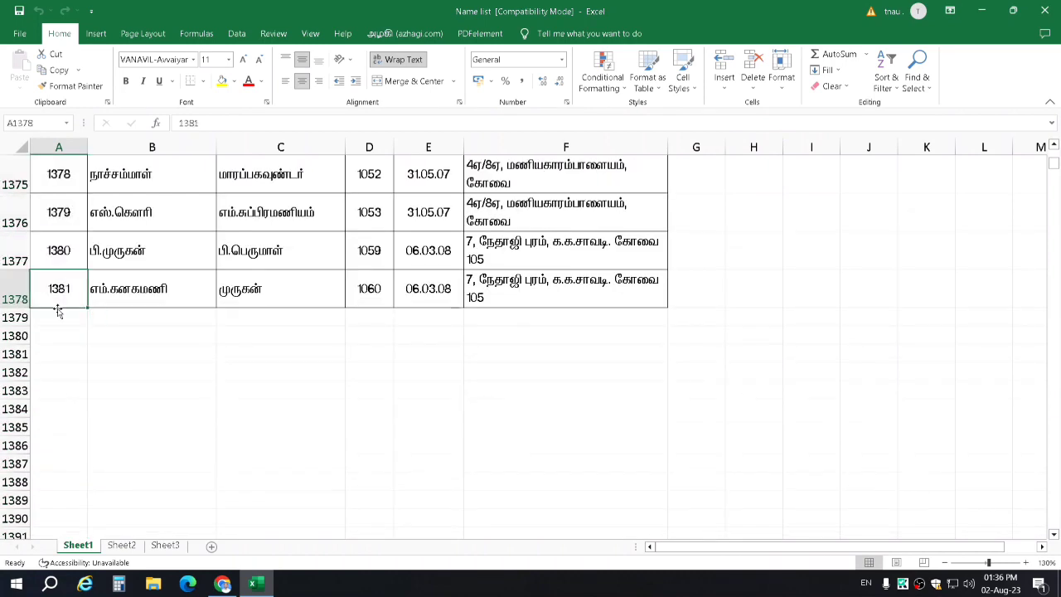
click(17, 297)
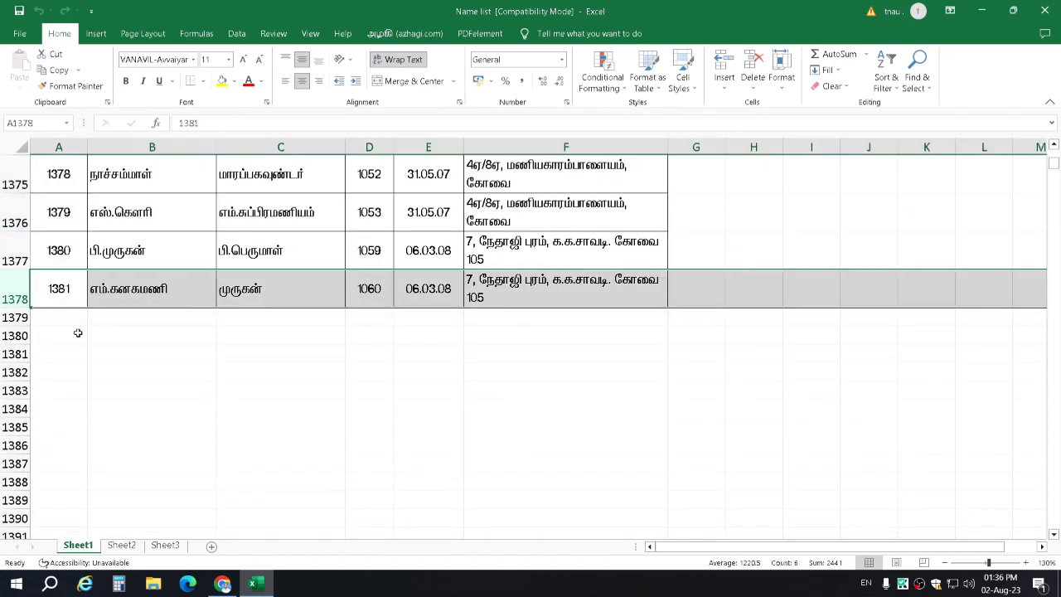
- Copy the header and first 20 name entries, A1:F21, then bring up the Start menu
click(149, 354)
drag(1053, 164, 1053, 149)
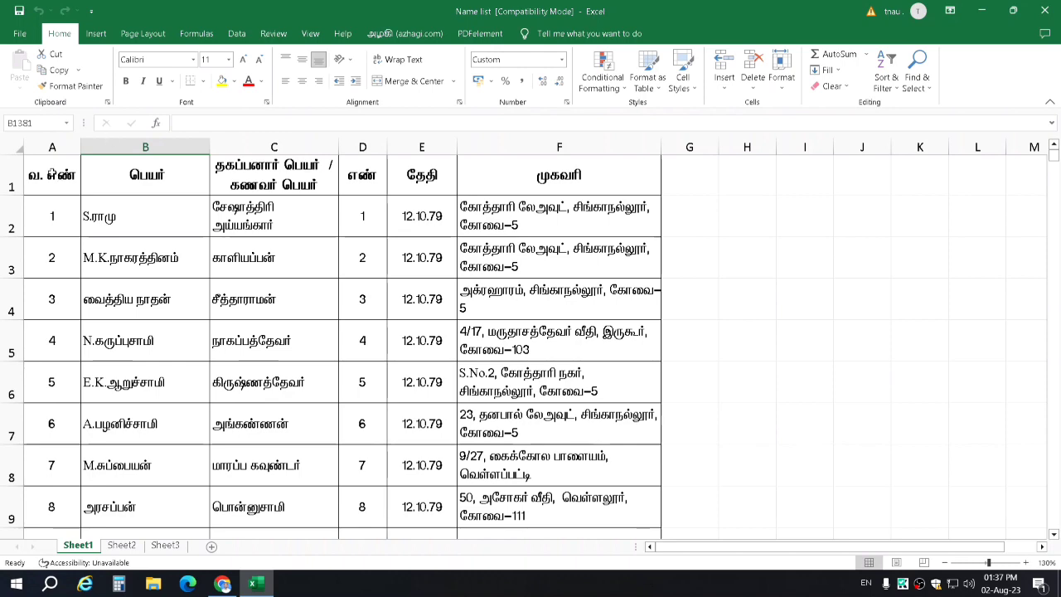
mouse_move(53, 172)
mouse_down()
mouse_move(183, 296)
mouse_move(580, 389)
mouse_up()
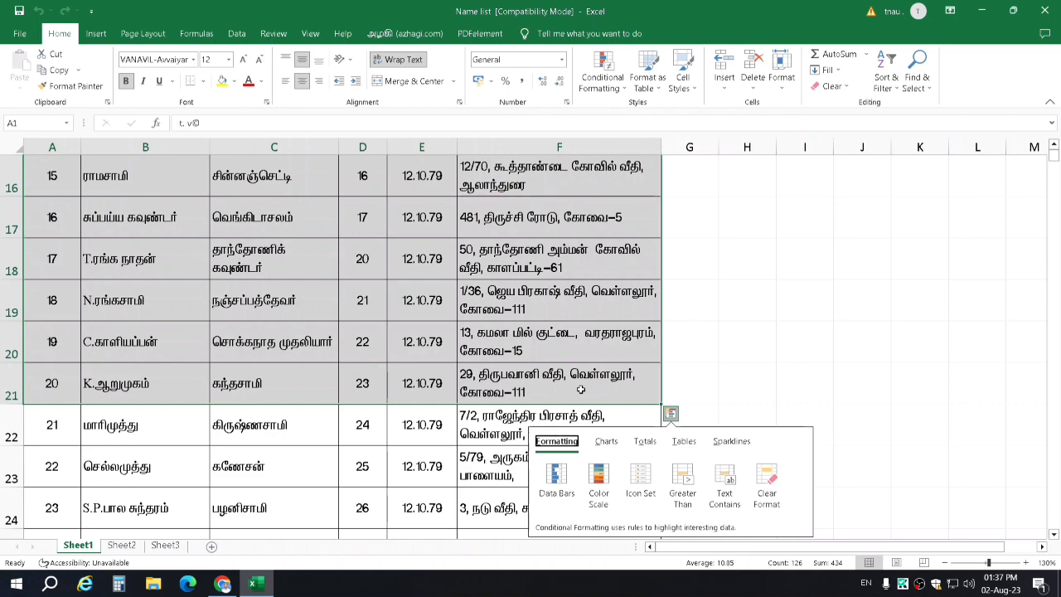
click(370, 379)
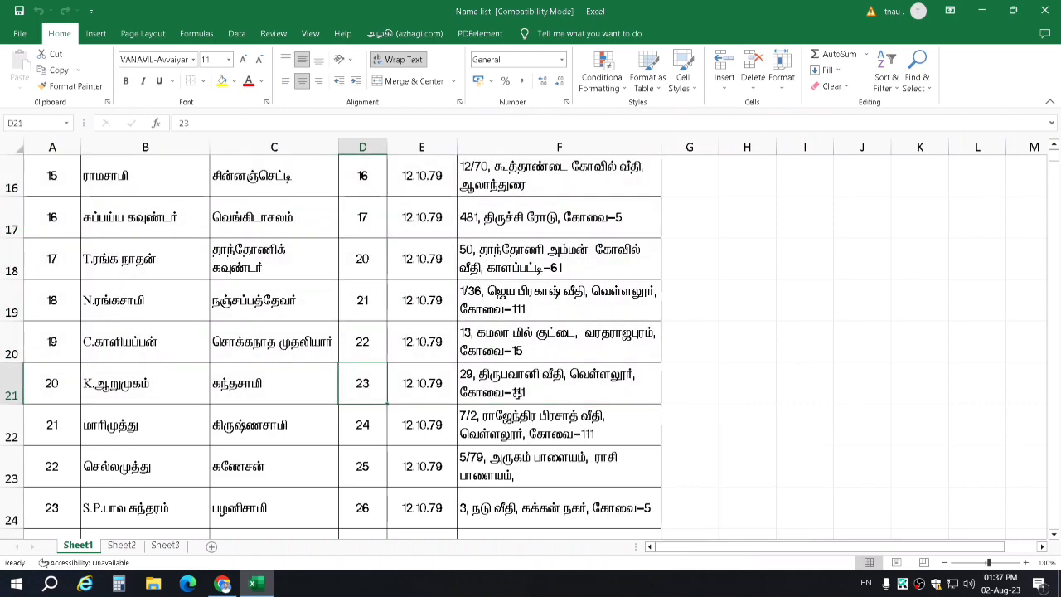
drag(518, 392, 33, 157)
key(ctrl+c)
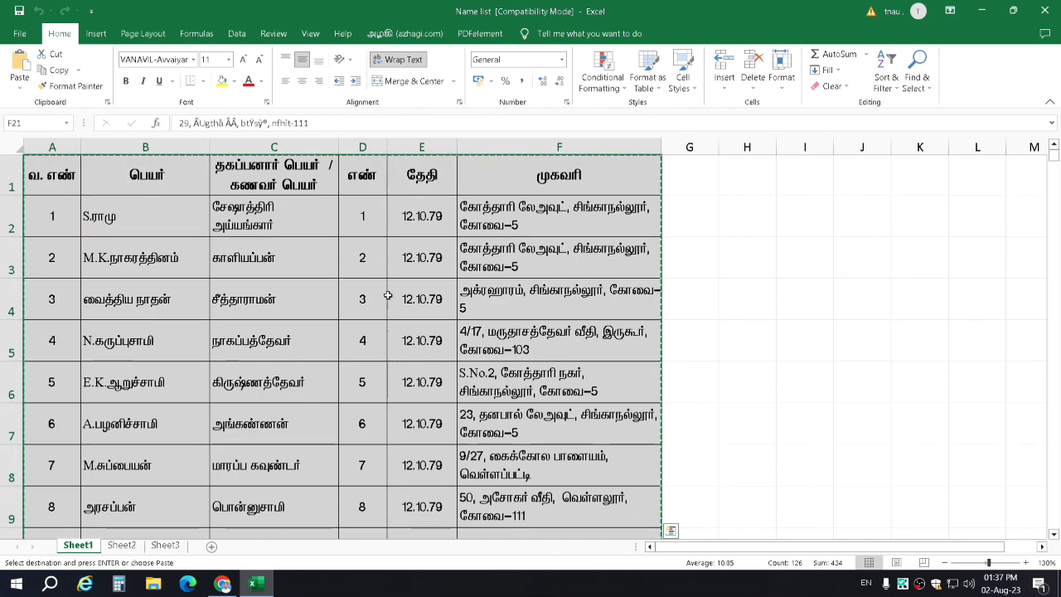
click(17, 583)
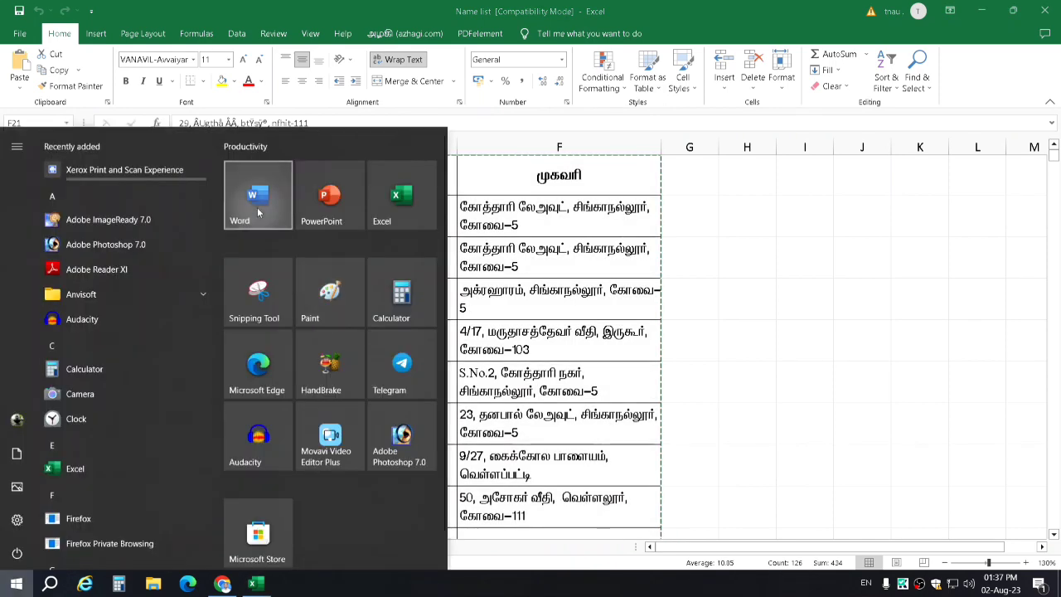
- Launch Word, paste the name table into a blank document, and compare Web and Print Layout
click(258, 213)
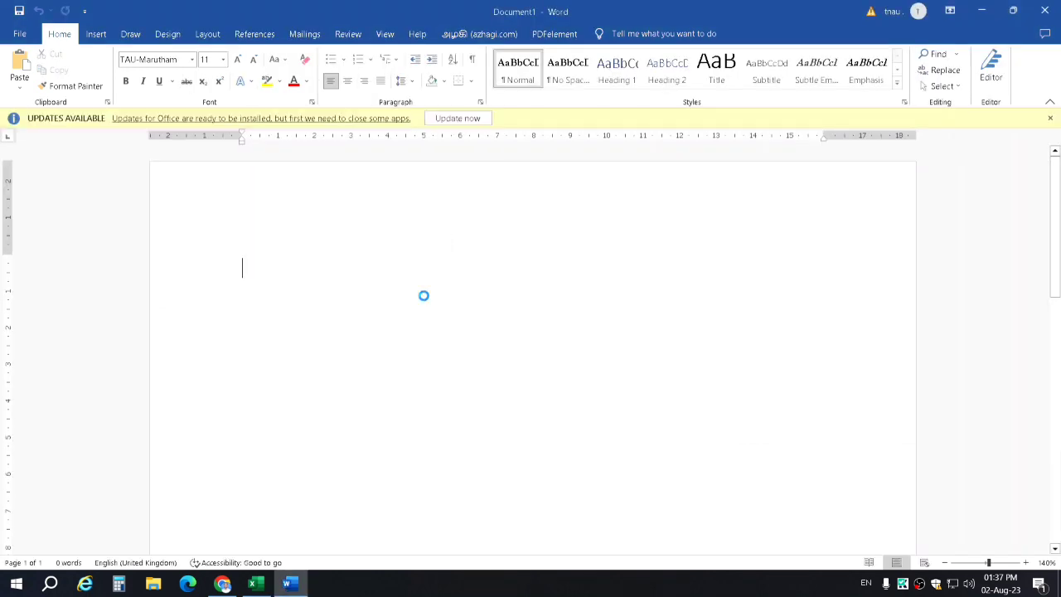
key(ctrl+v)
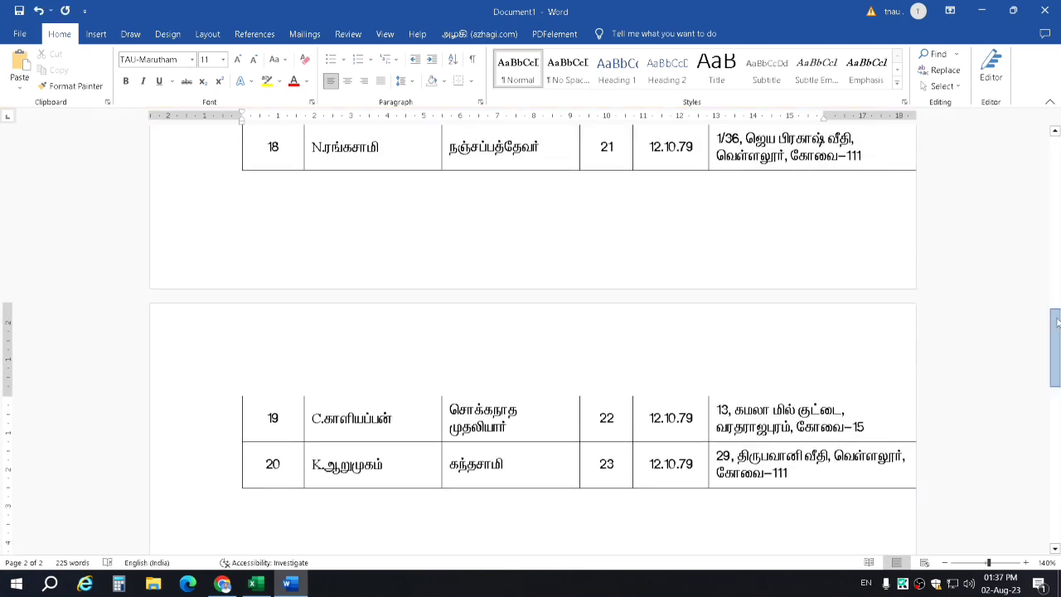
drag(1056, 311, 1056, 143)
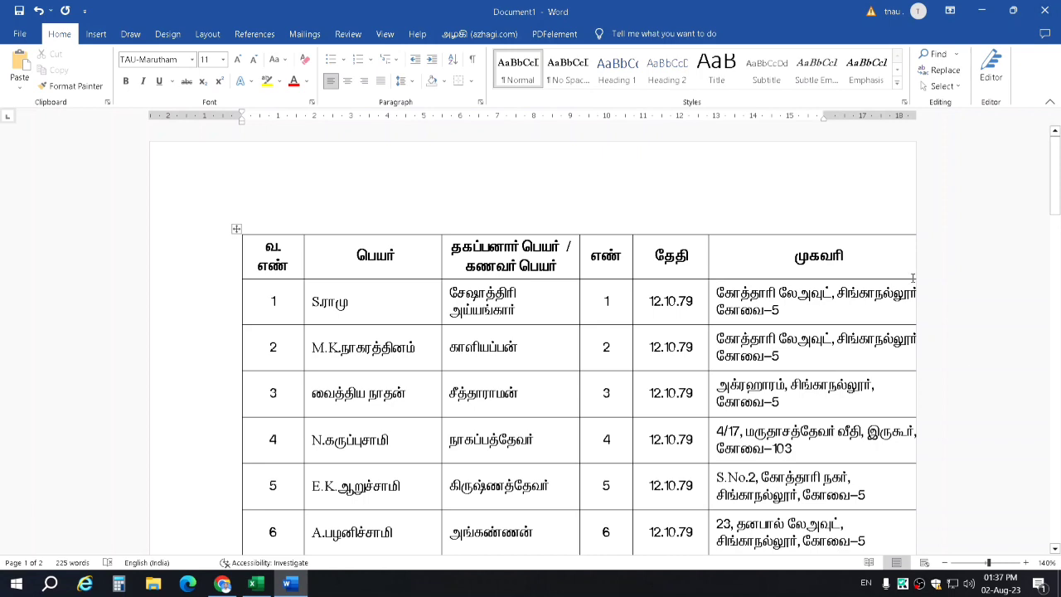
click(925, 564)
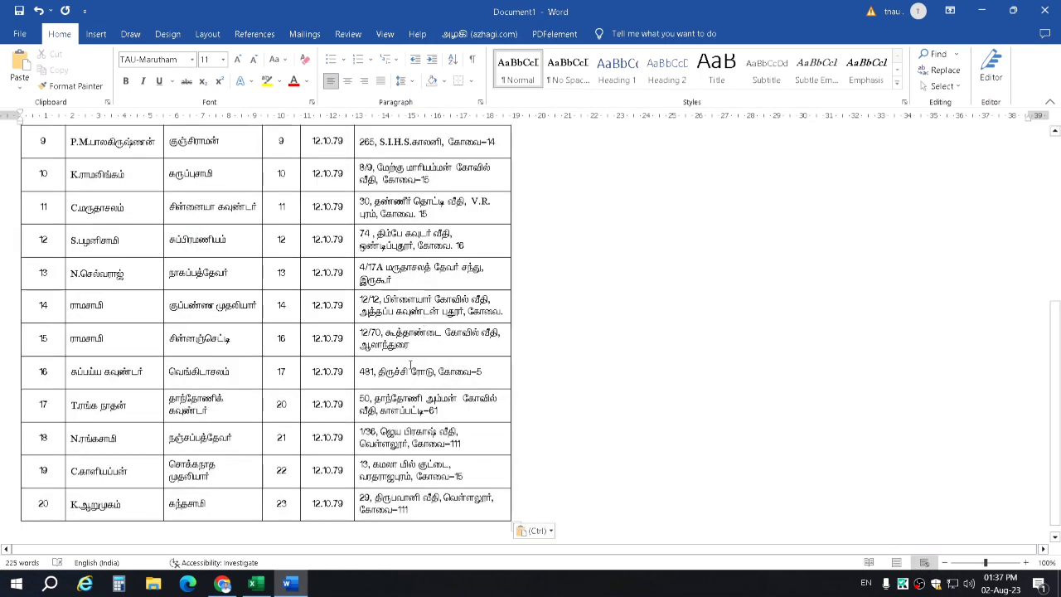
click(895, 563)
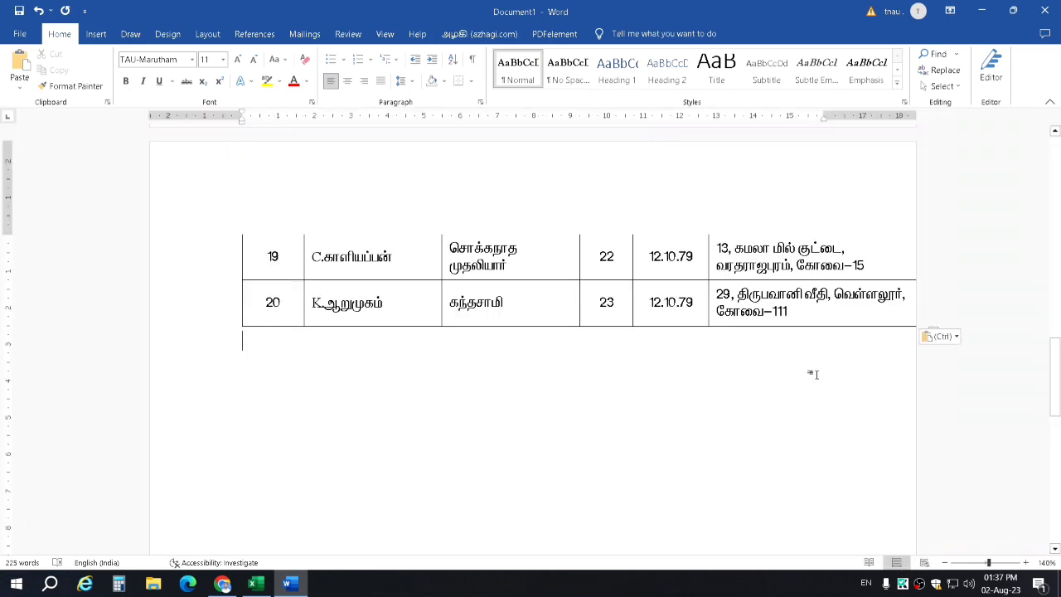
- Select the name in row 3 to check its font, then show the Azhagi tools
drag(1054, 373, 1054, 170)
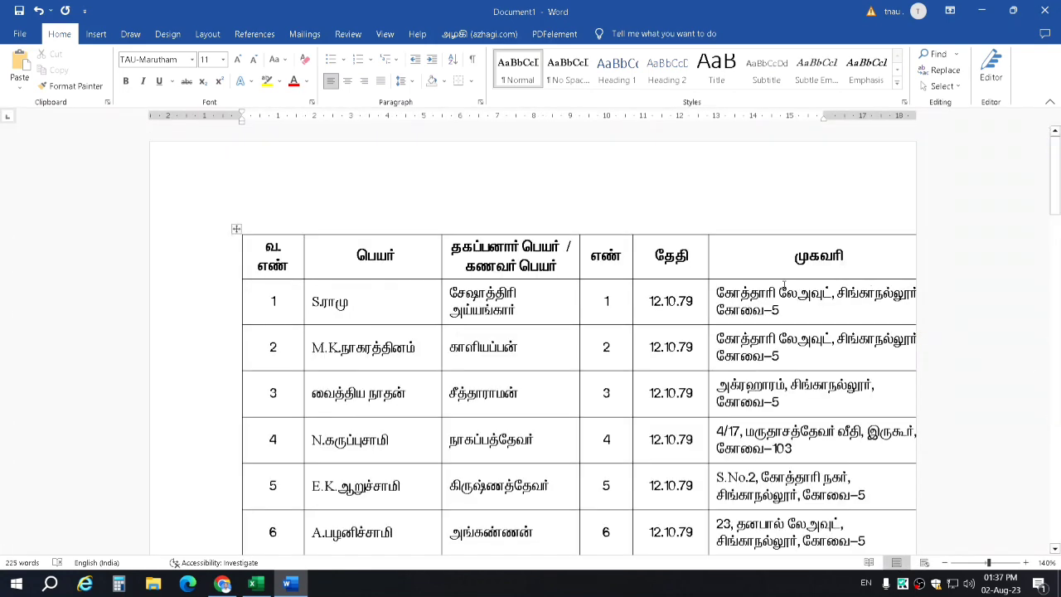
click(400, 393)
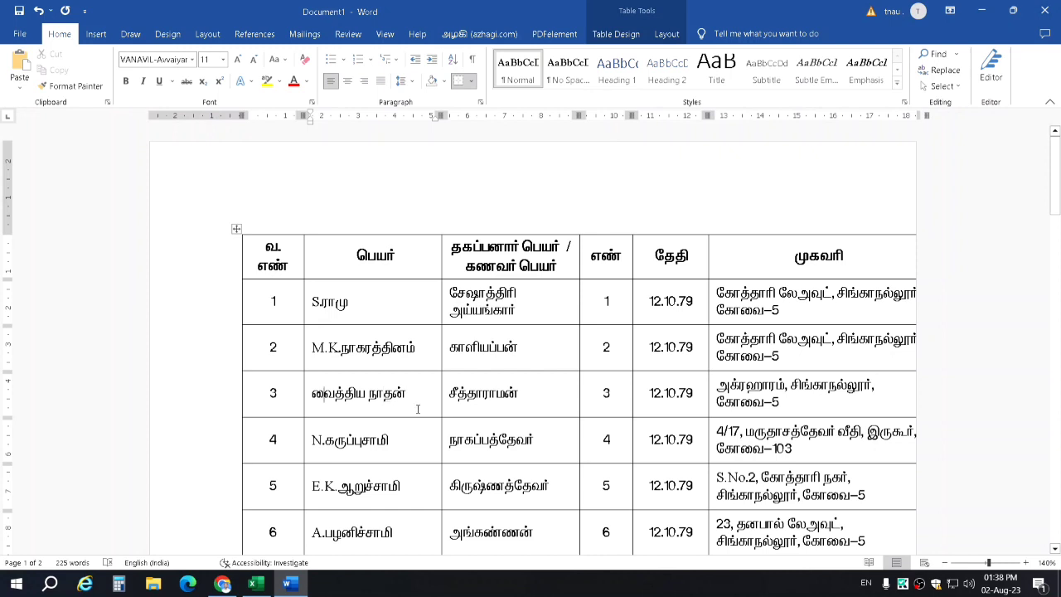
drag(414, 397, 338, 400)
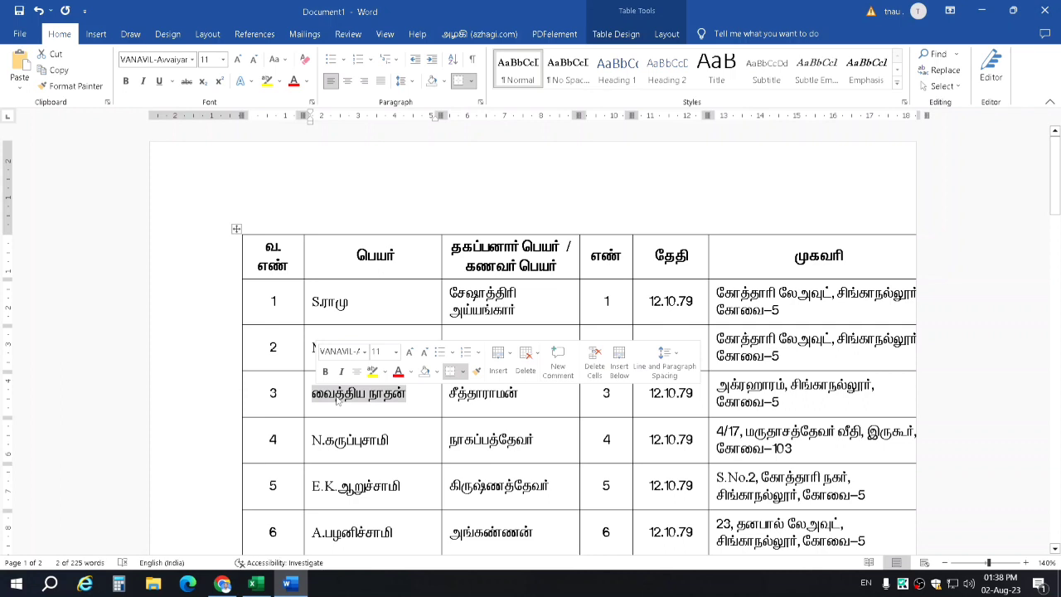
drag(406, 395, 312, 394)
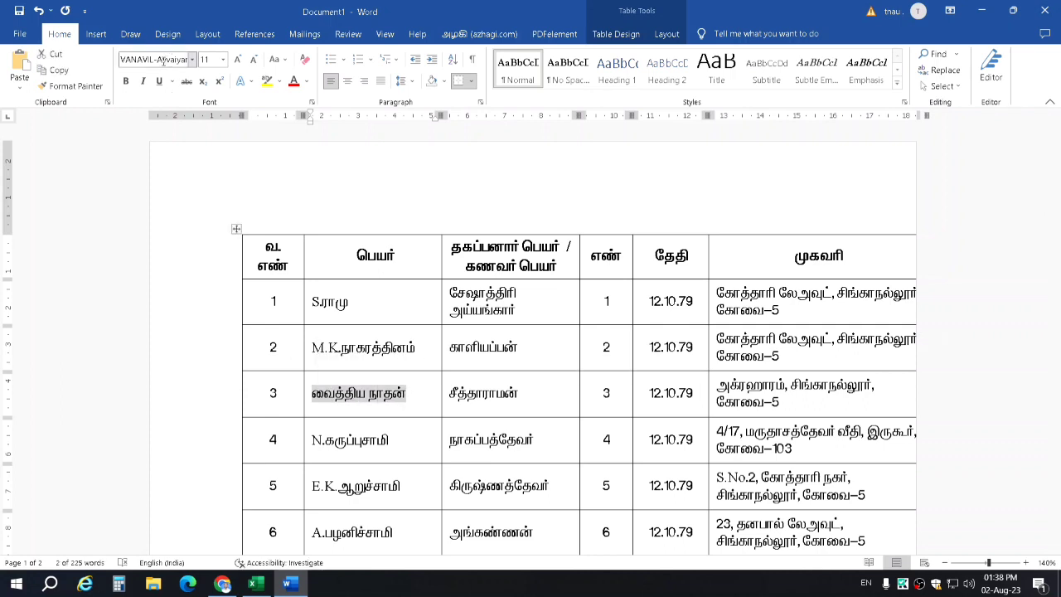
click(392, 394)
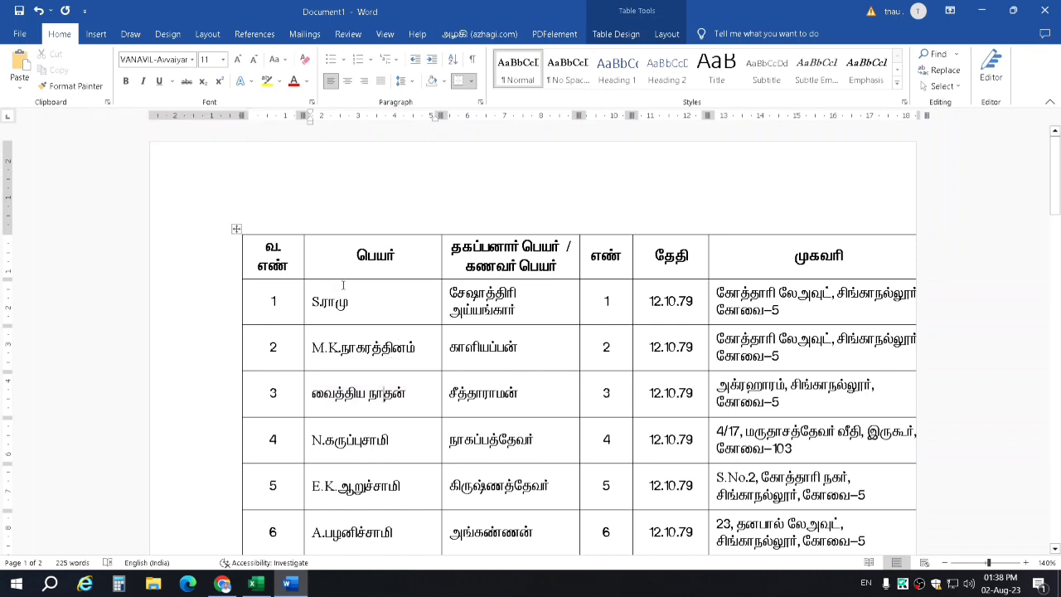
click(455, 35)
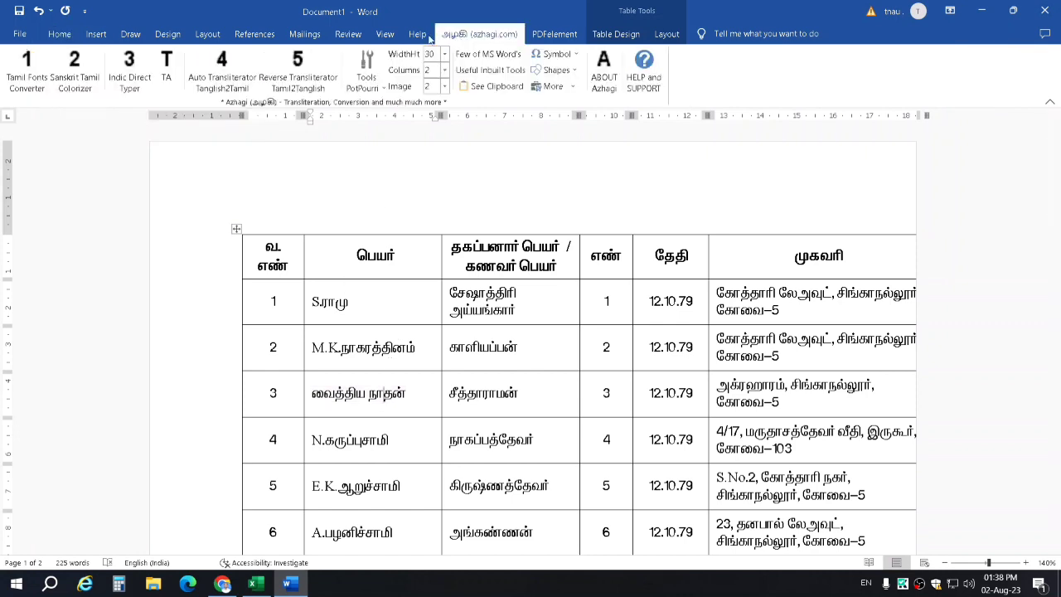
- Set the converter to Vanavil→Unicode with TAU-MARUTHAM and VANAVIL-Avvaiyar fonts and start converting
click(31, 71)
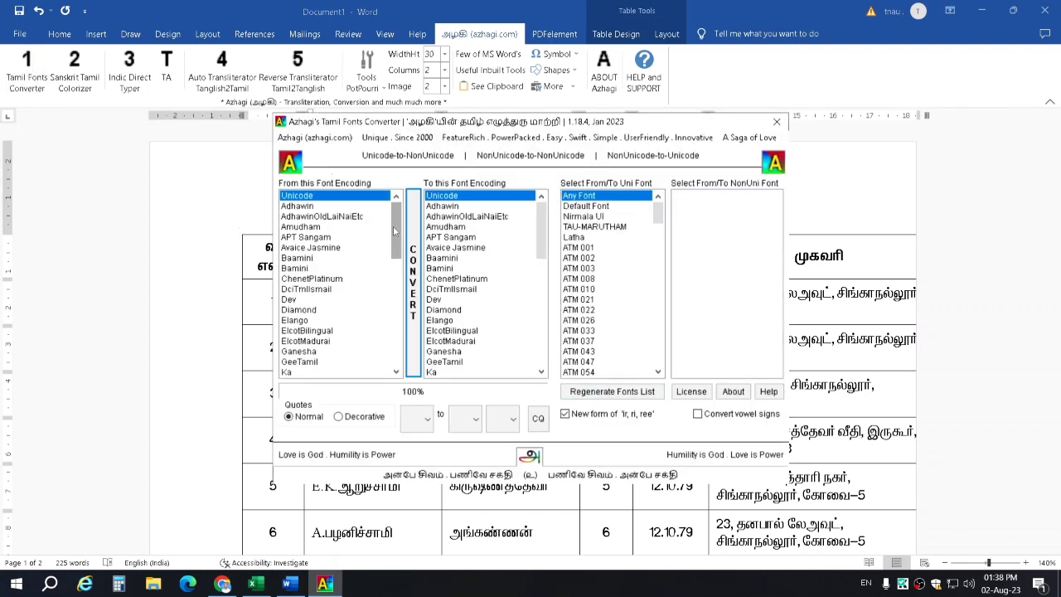
drag(396, 232, 396, 340)
click(307, 362)
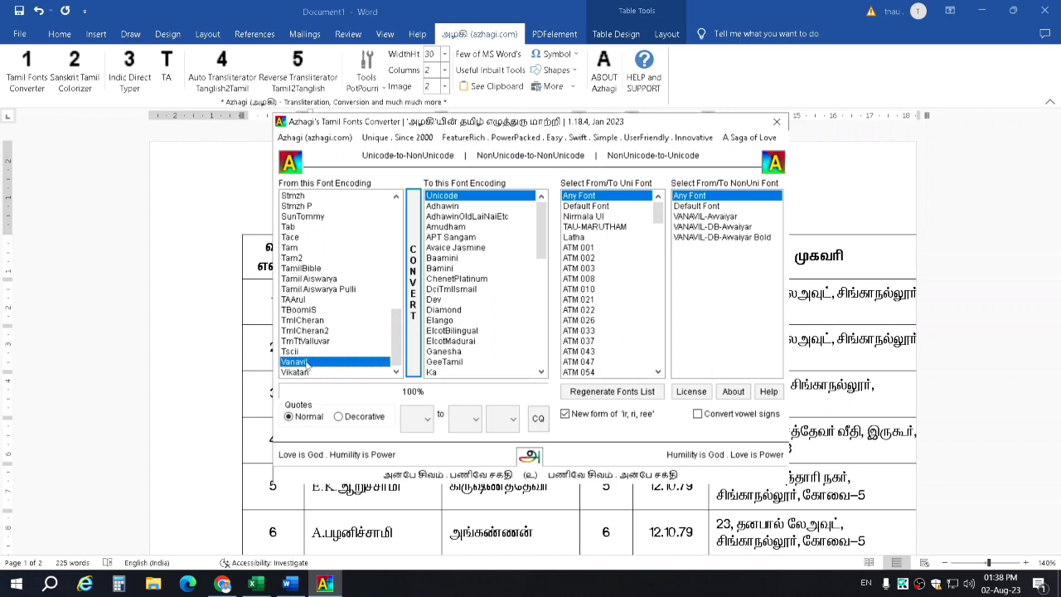
click(483, 259)
click(448, 196)
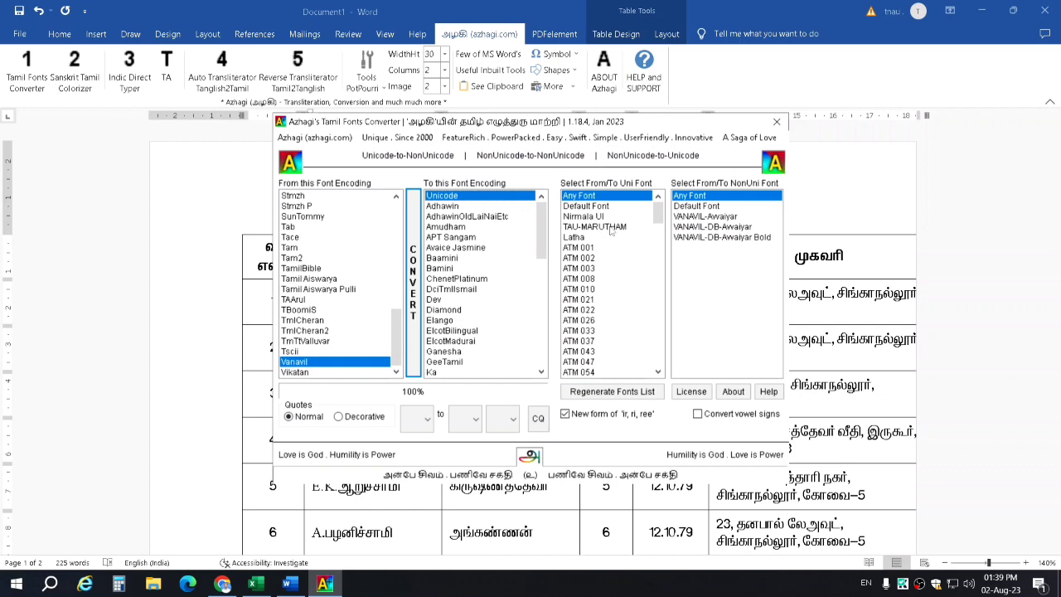
click(611, 227)
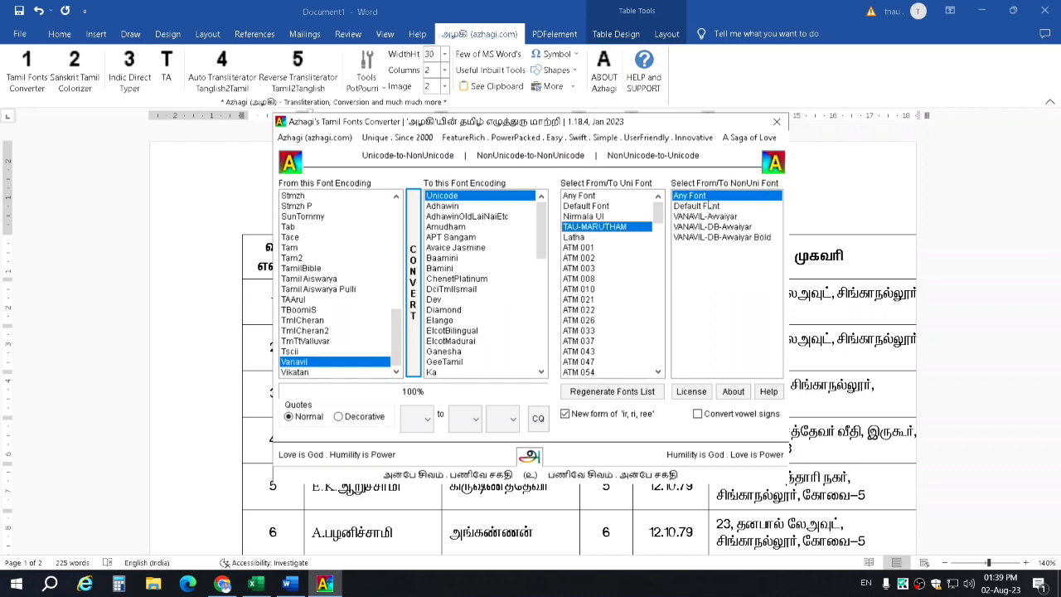
click(717, 216)
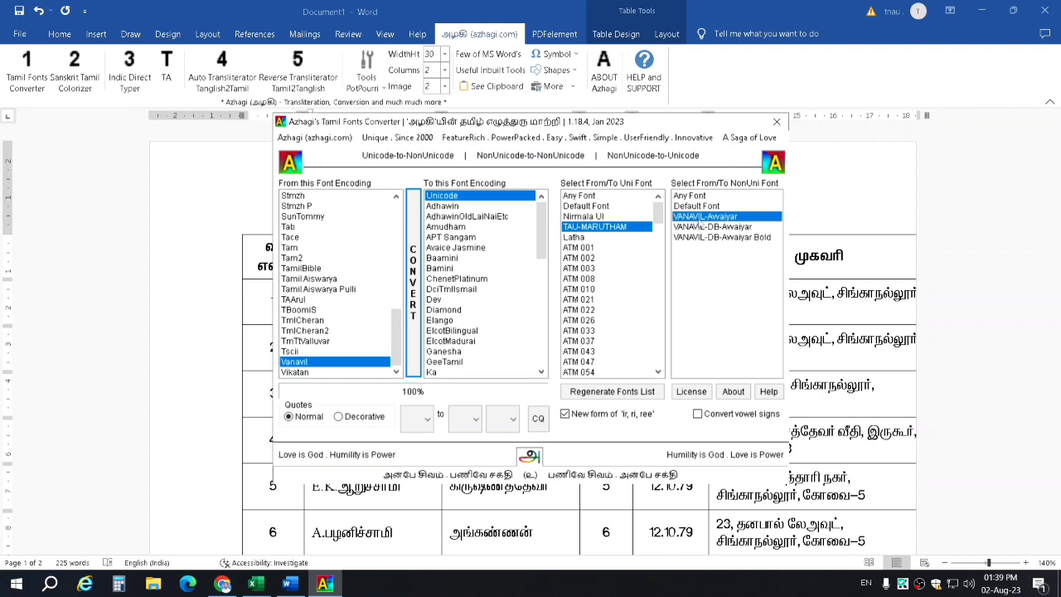
drag(689, 120, 693, 83)
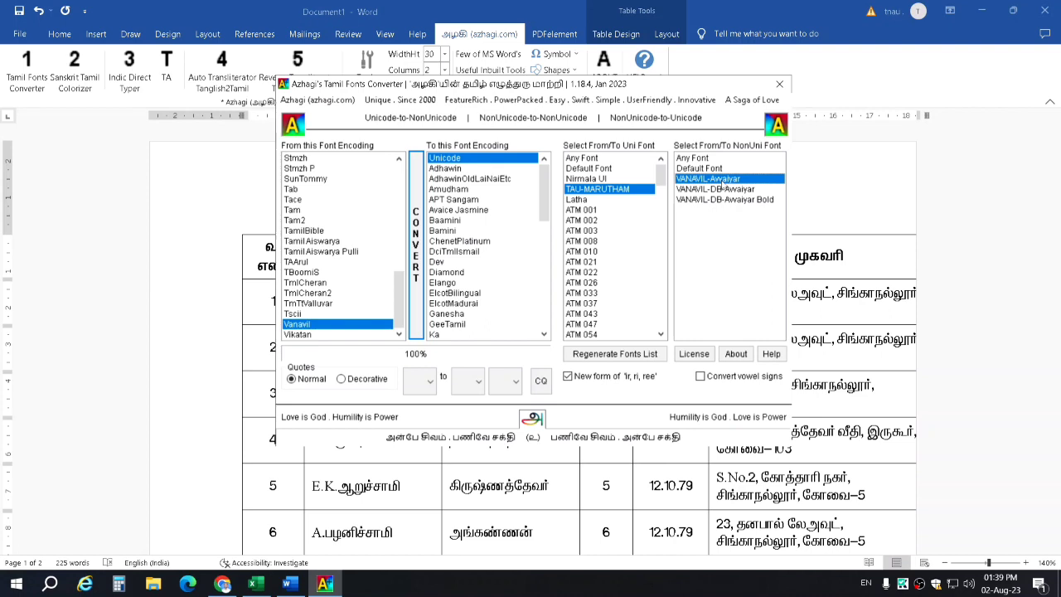
click(417, 245)
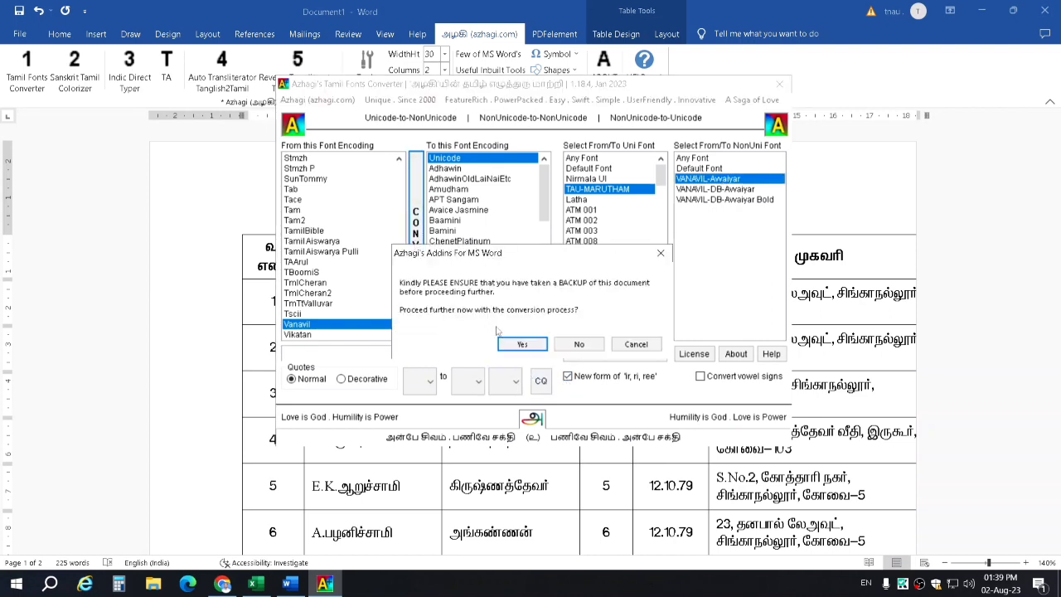
- Confirm the backup prompt, let the conversion reach 100% Completed, and close the converter
click(522, 344)
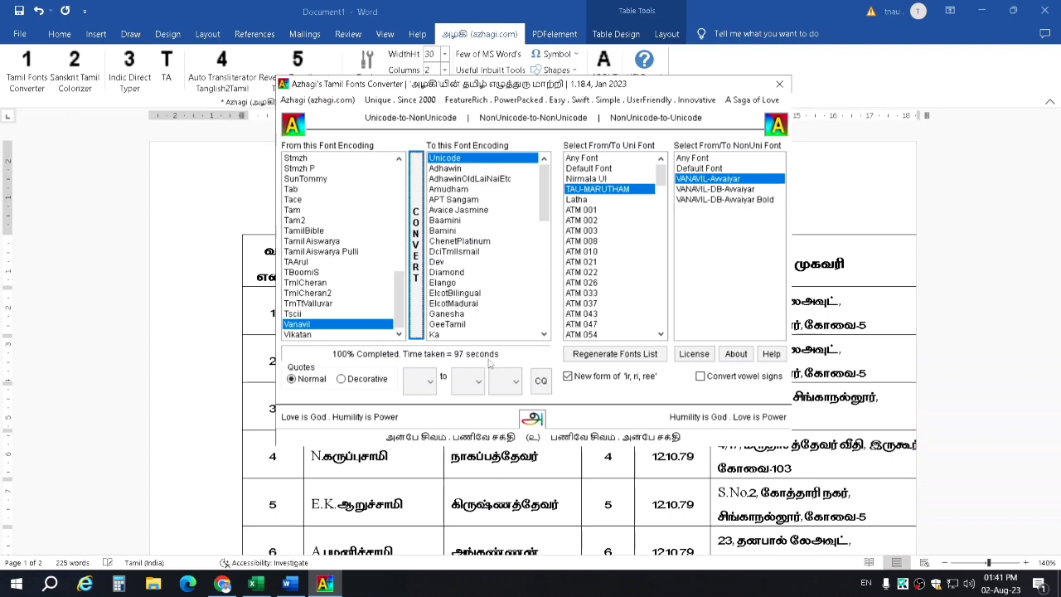
click(781, 84)
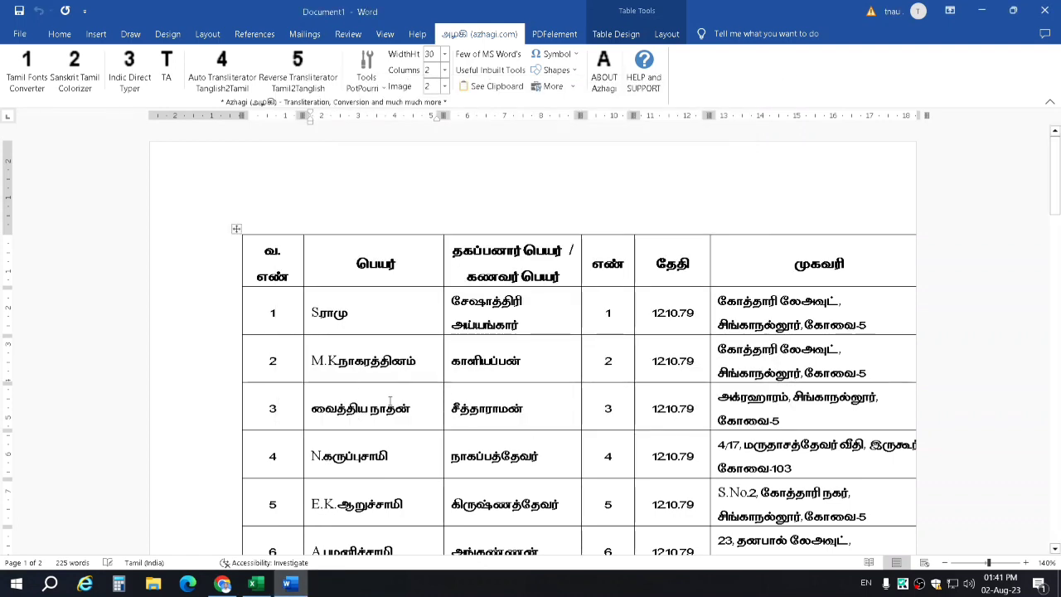
click(60, 34)
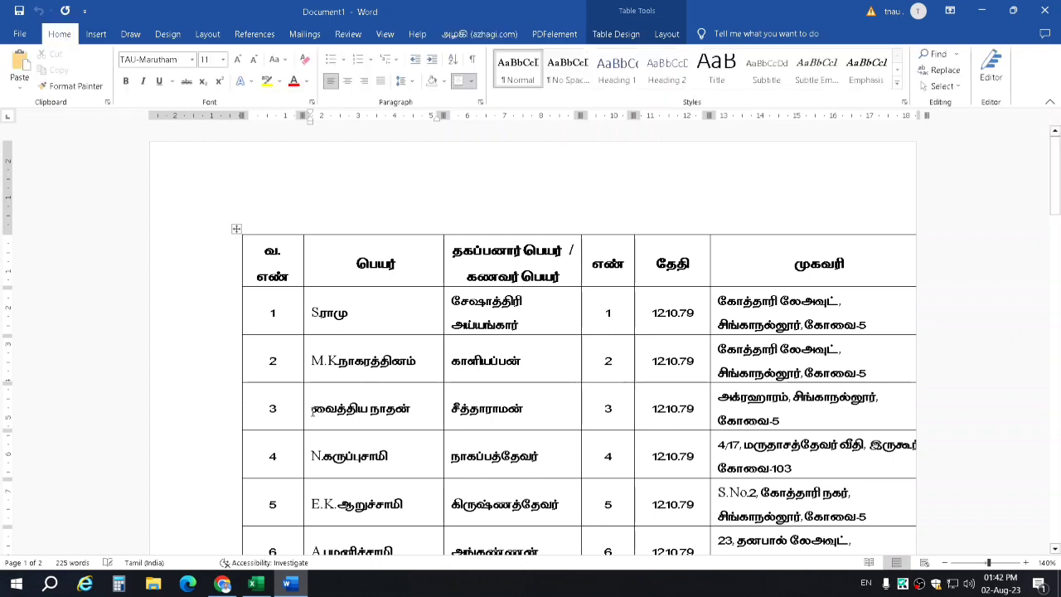
drag(311, 408, 406, 415)
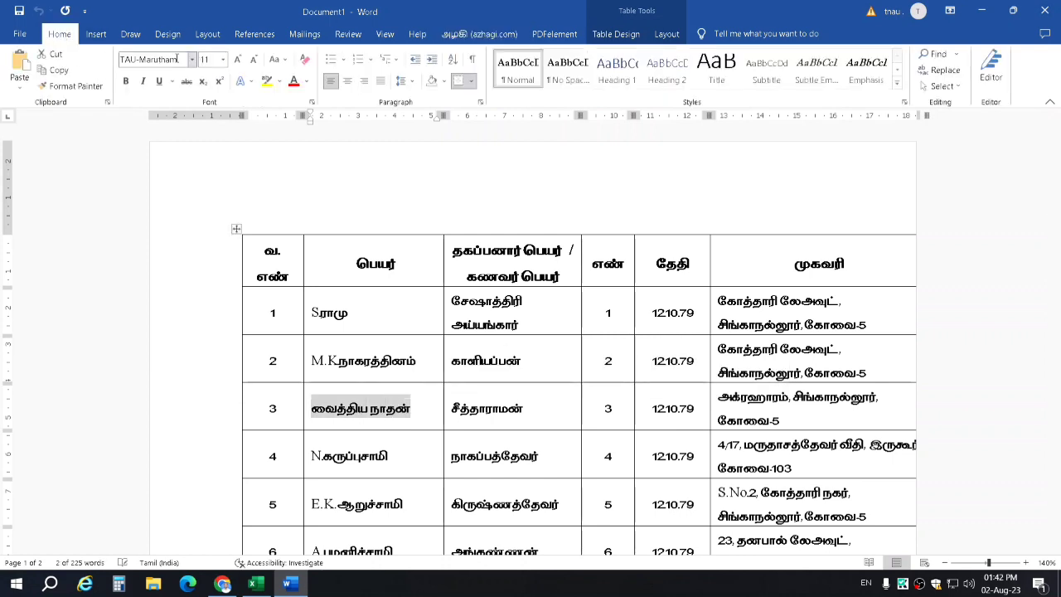
click(471, 406)
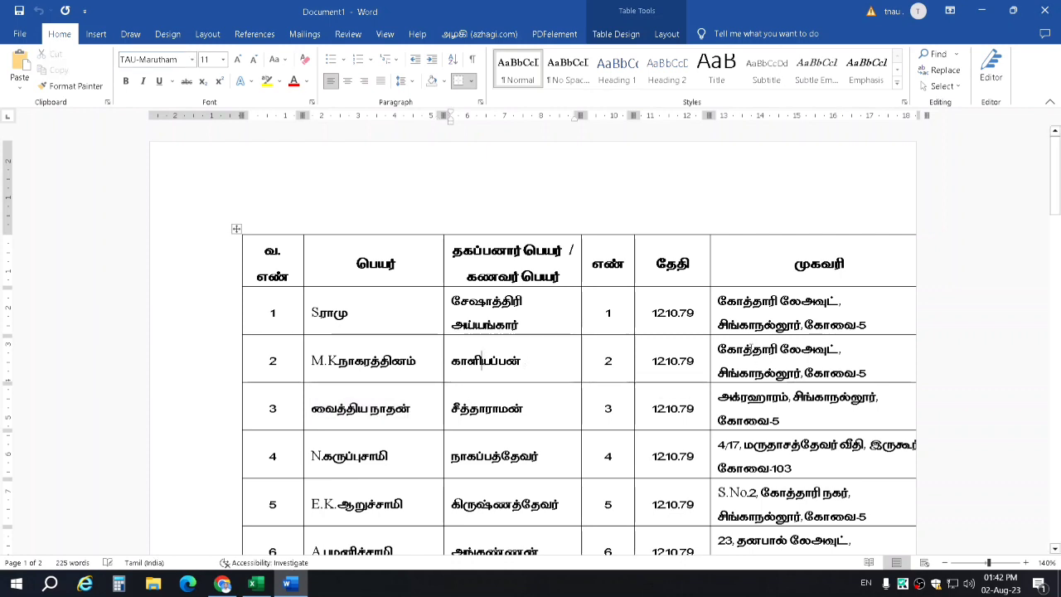
click(323, 361)
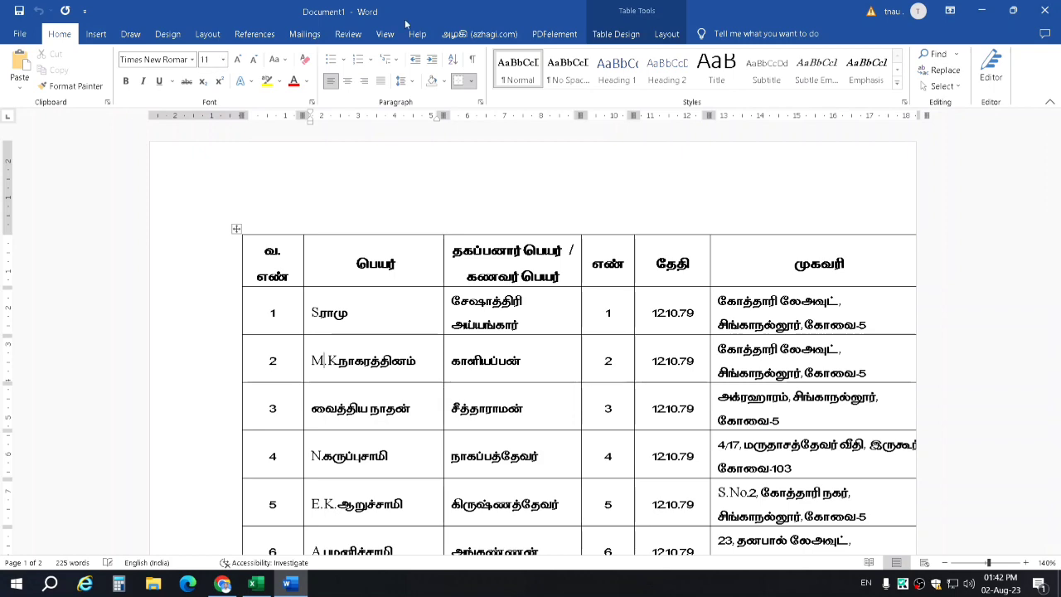
key(alt+y)
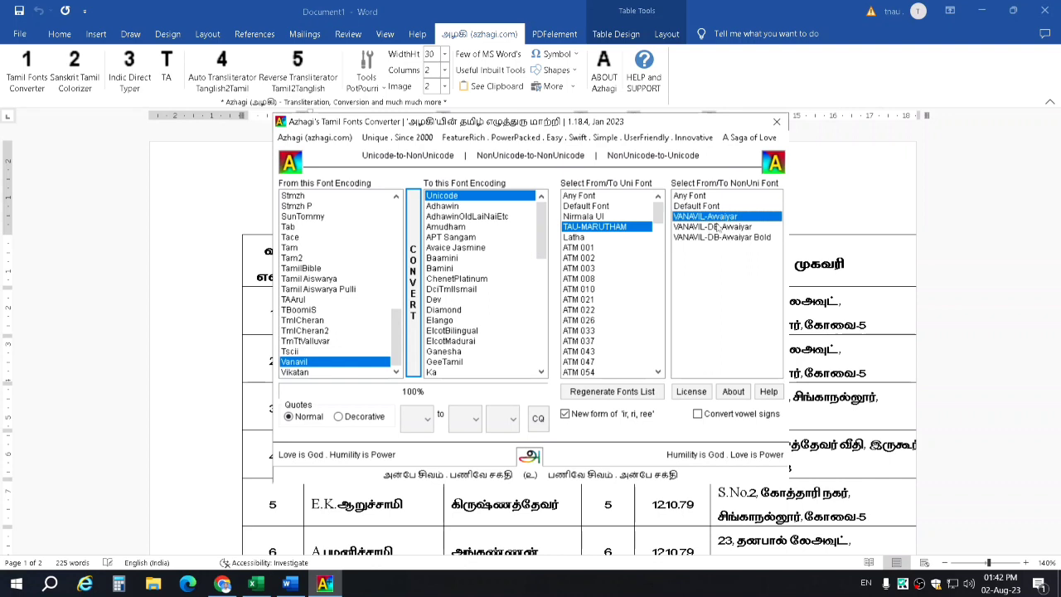
click(705, 196)
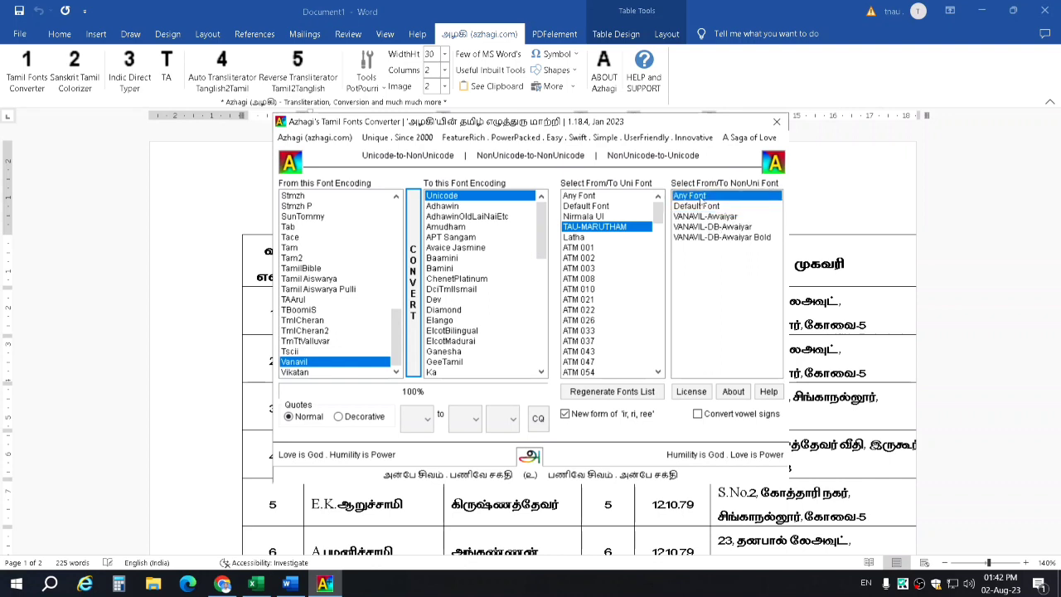
click(776, 123)
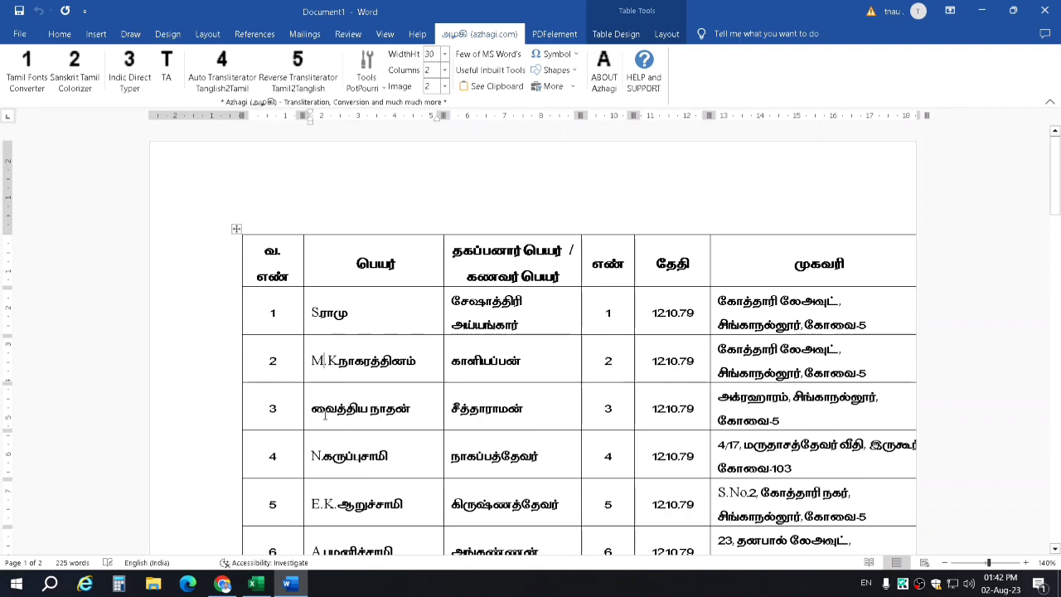
text(.)
- Click into the row 1 name, select the entire document with Ctrl+A, and scroll through it
double_click(324, 363)
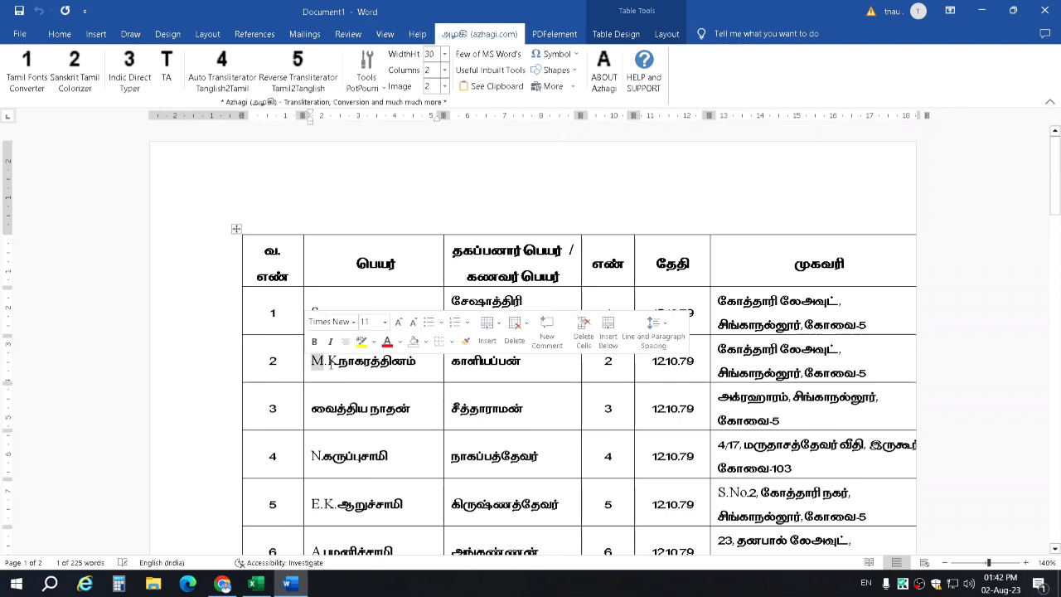
click(328, 361)
click(348, 312)
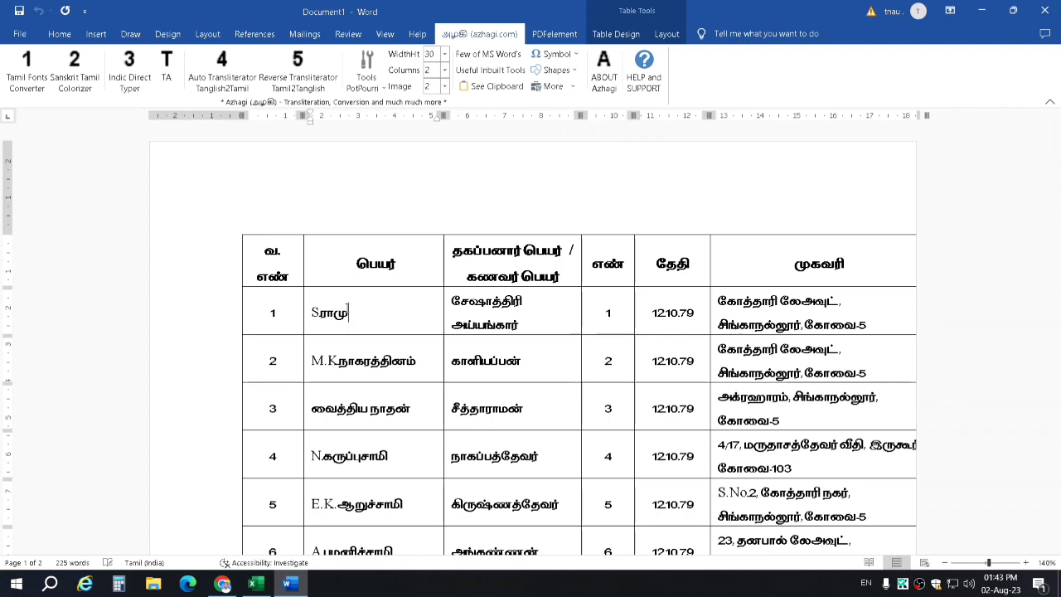
key(ctrl+a)
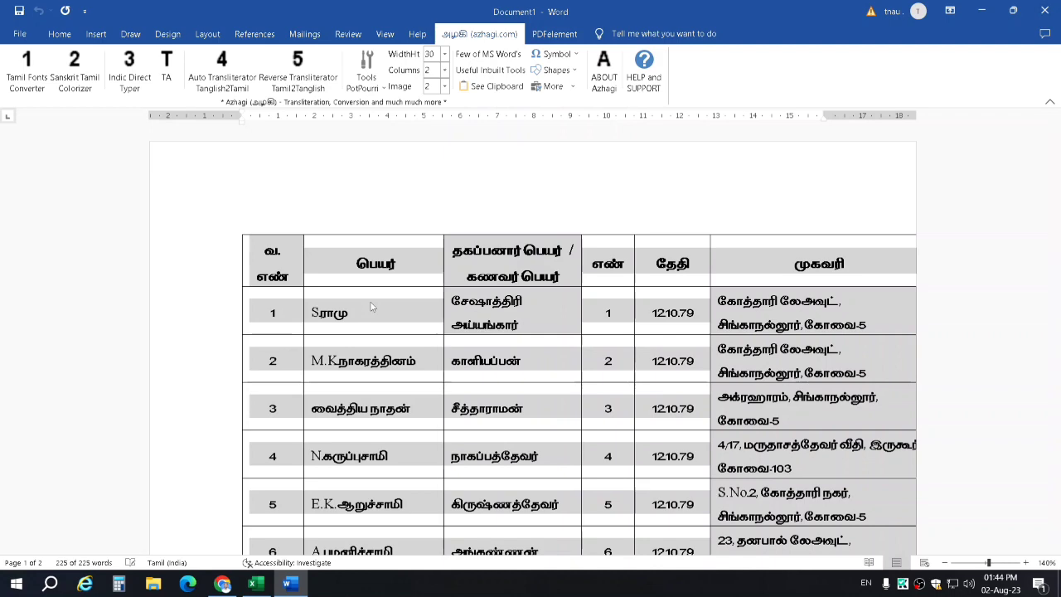
scroll(370, 307, down, 4)
scroll(402, 338, down, 6)
scroll(410, 371, down, 6)
scroll(411, 370, down, 5)
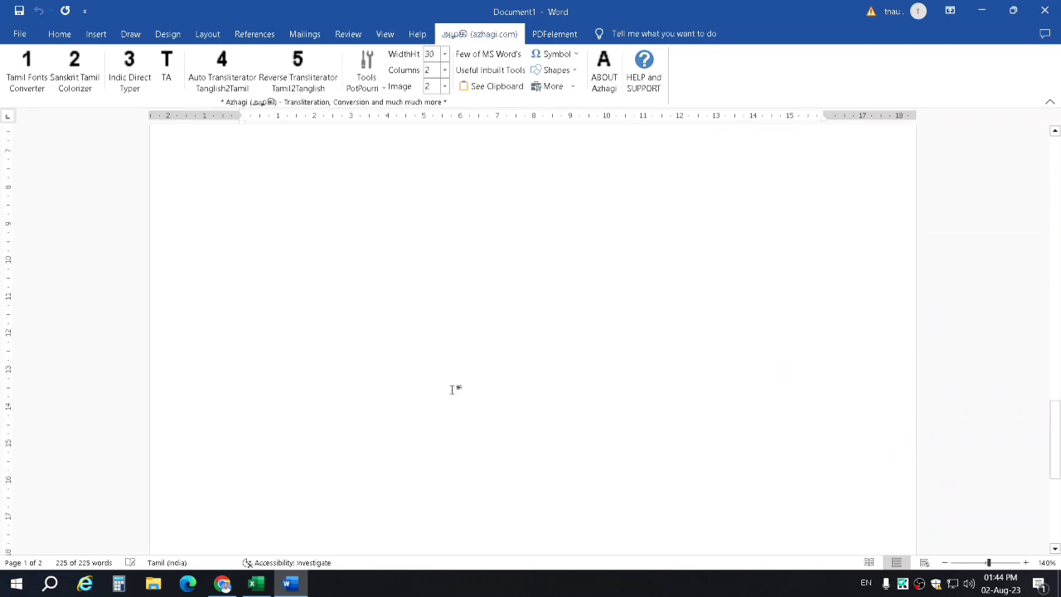
drag(1055, 405, 1055, 165)
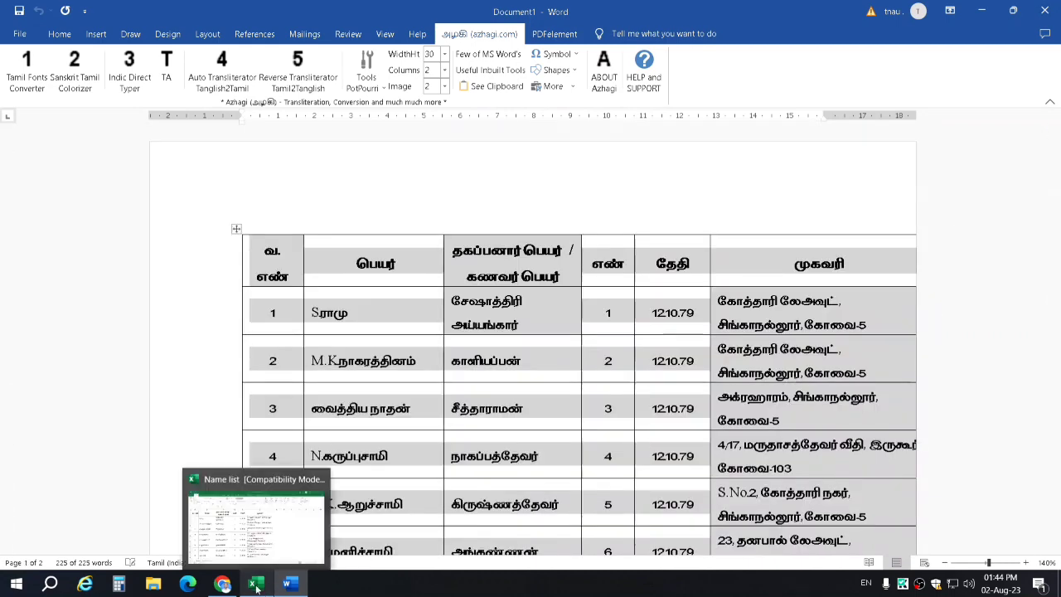
- Paste the converted Unicode table into the Name list at A1 and check cell B3
click(256, 585)
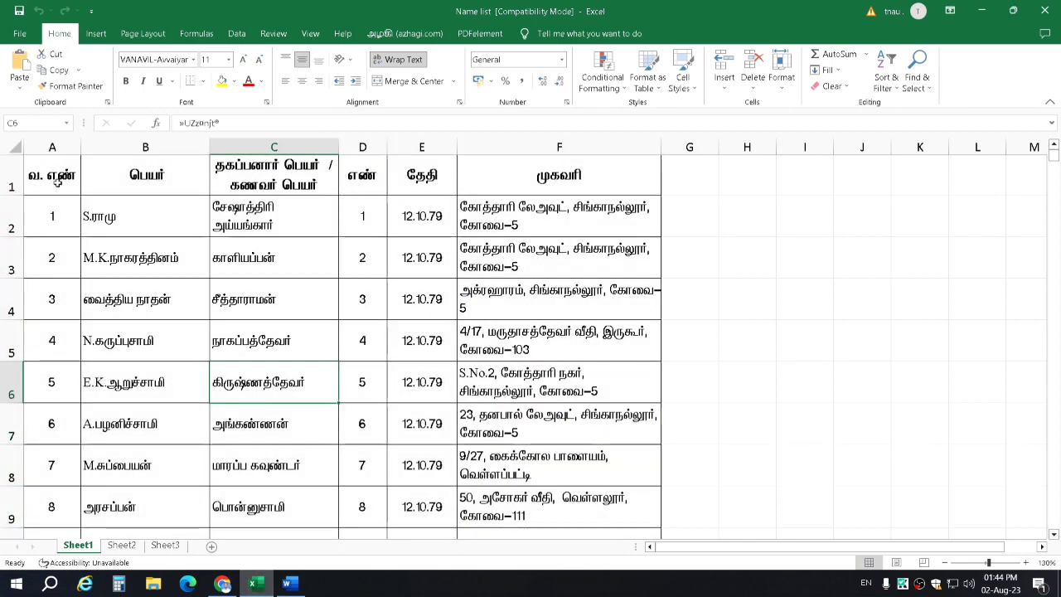
click(56, 177)
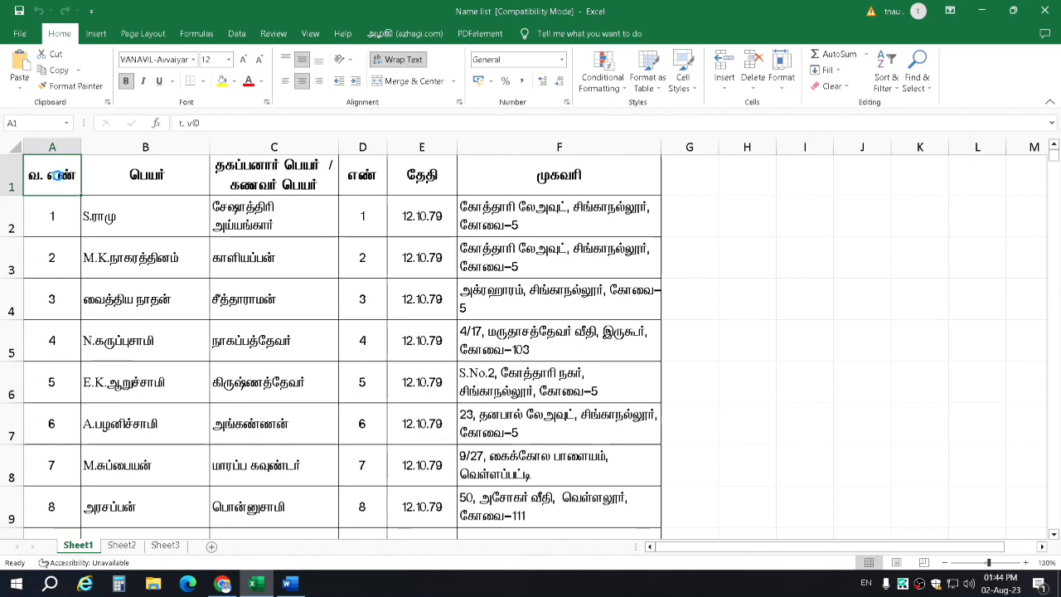
key(ctrl+v)
click(147, 280)
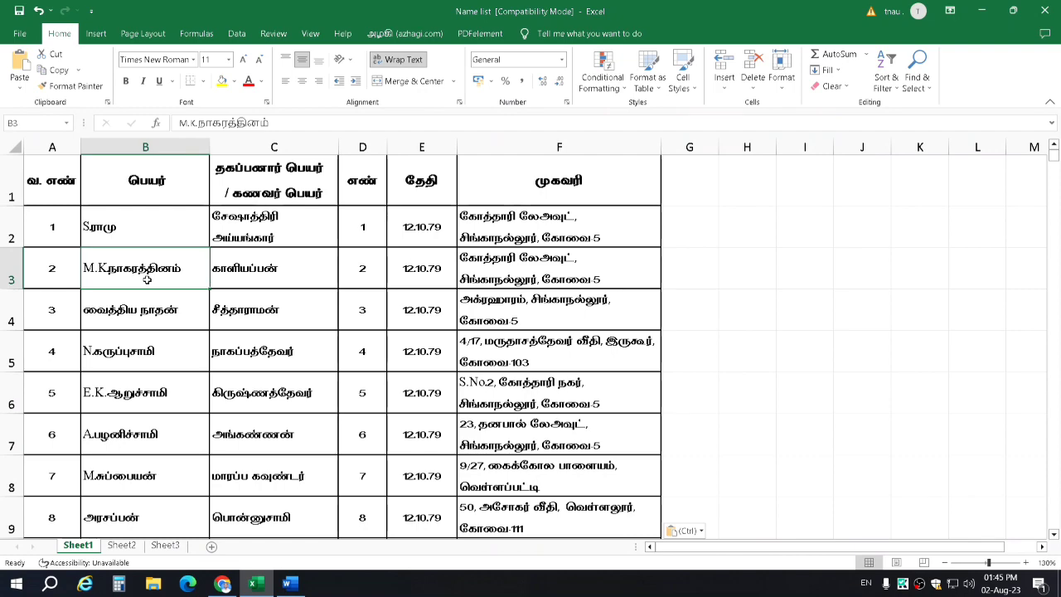
- Review the pasted A1:F21 range, then switch back to the Word document
scroll(145, 295, down, 3)
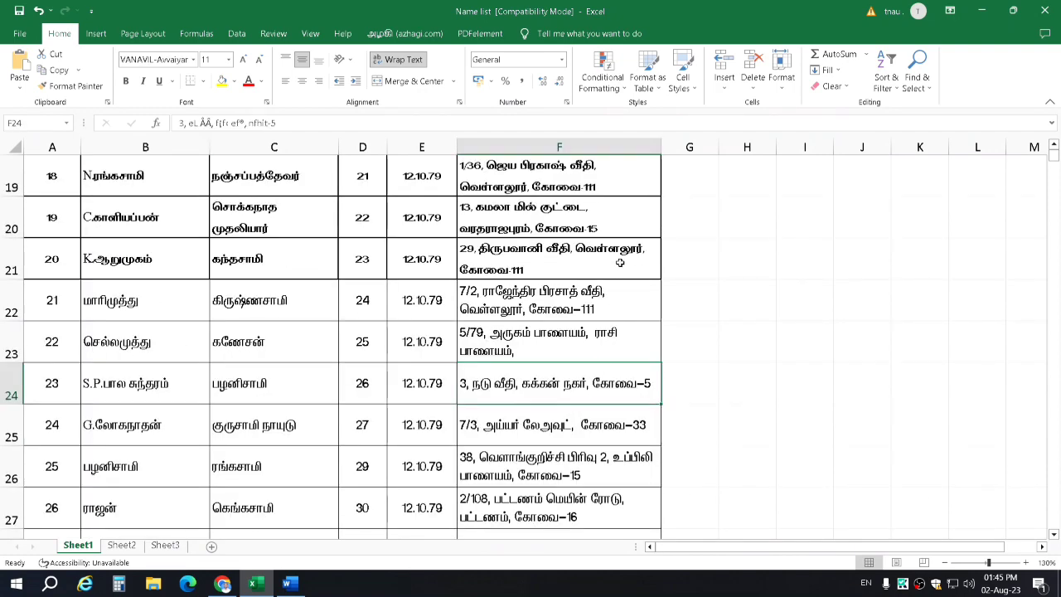
drag(618, 278, 2, 55)
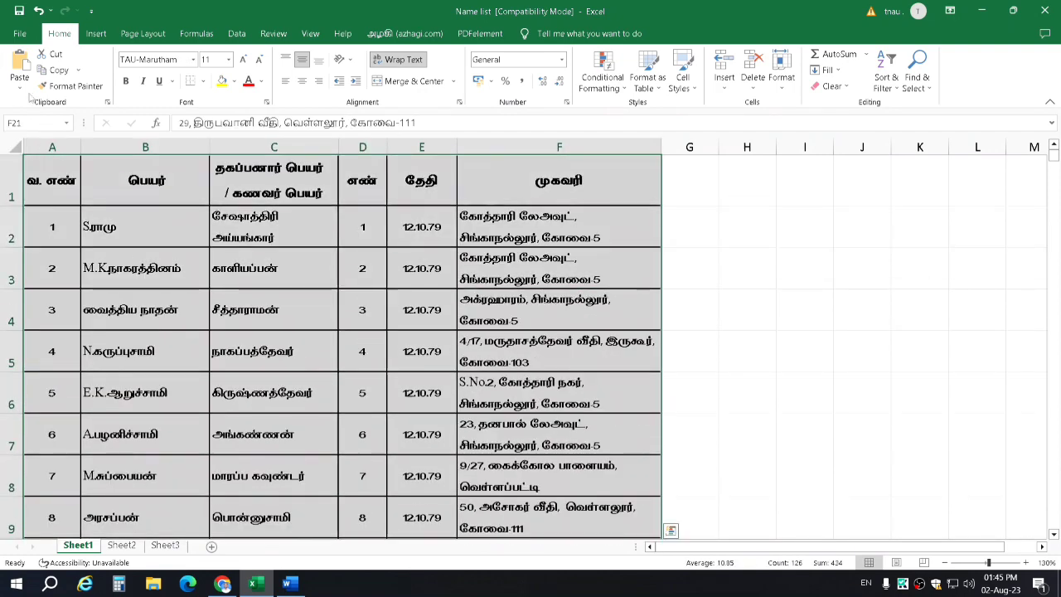
click(158, 272)
scroll(173, 292, down, 3)
scroll(174, 291, down, 4)
scroll(173, 292, up, 1)
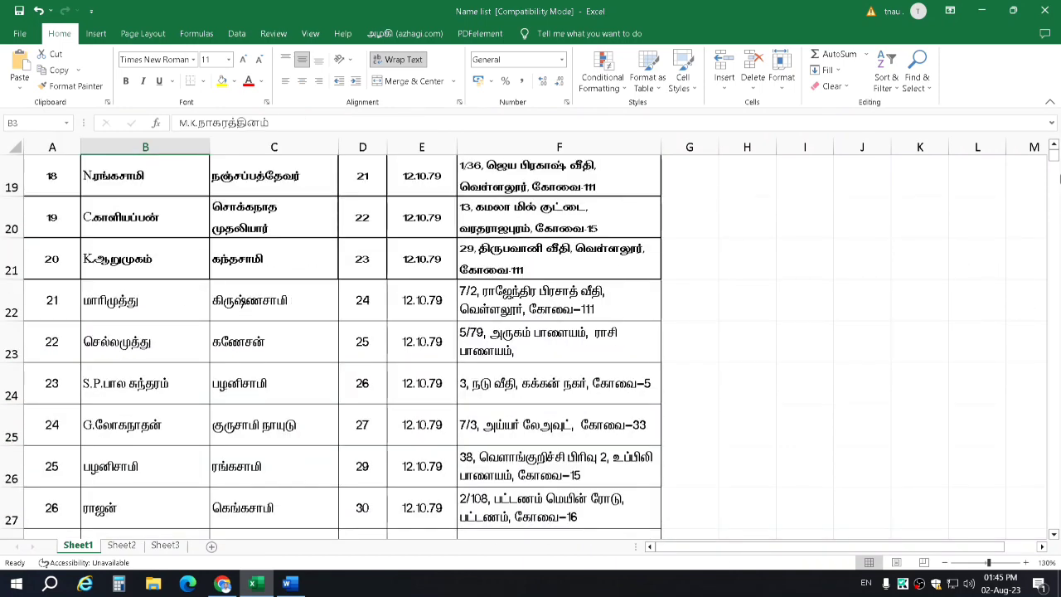
drag(1054, 157, 1055, 158)
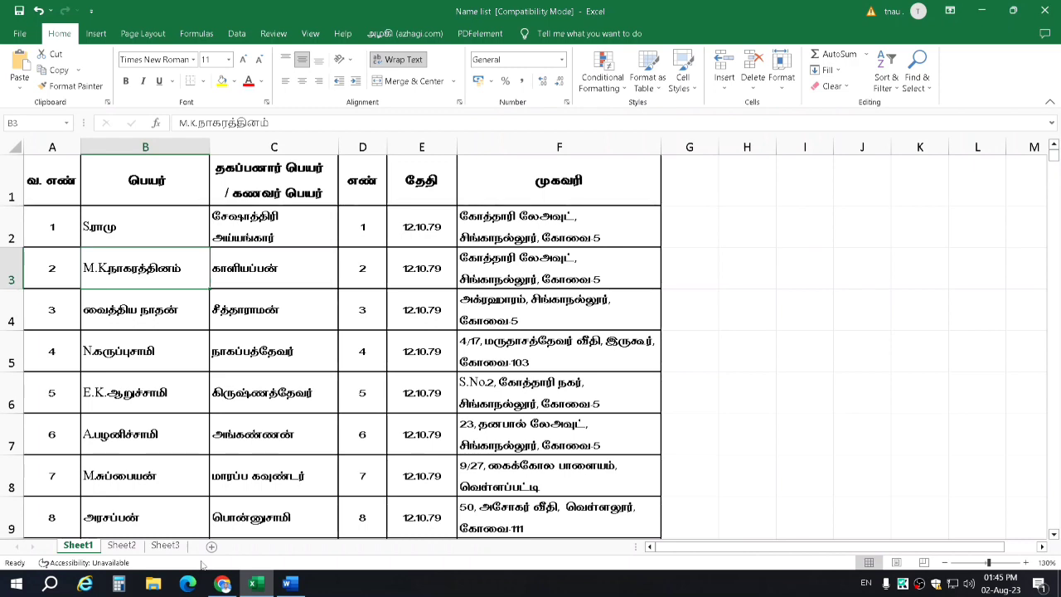
click(289, 585)
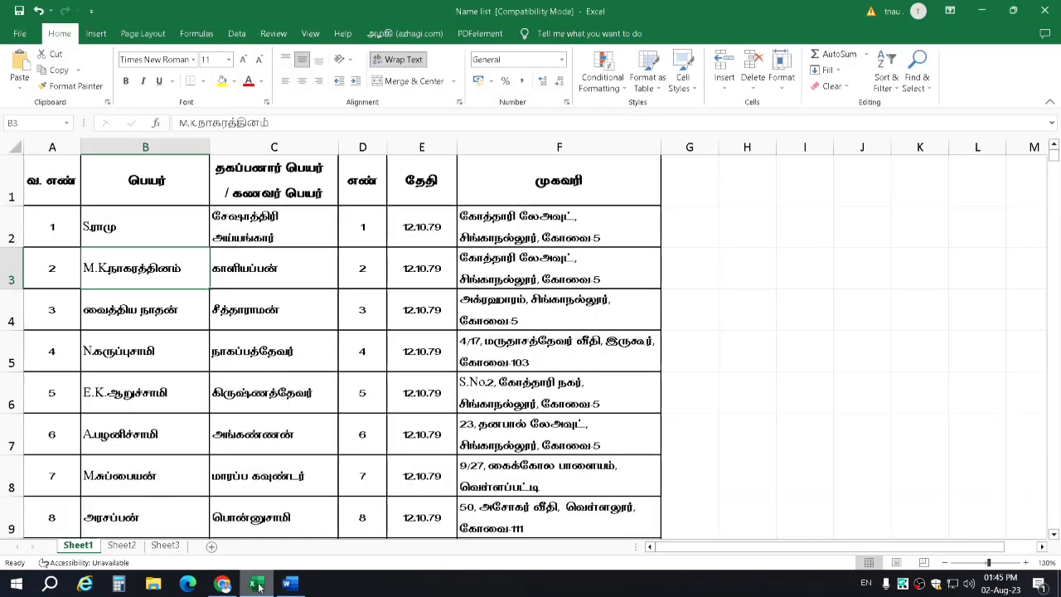
- Select cell A1 in the Name list, close Excel, then close the blank Word window
click(255, 584)
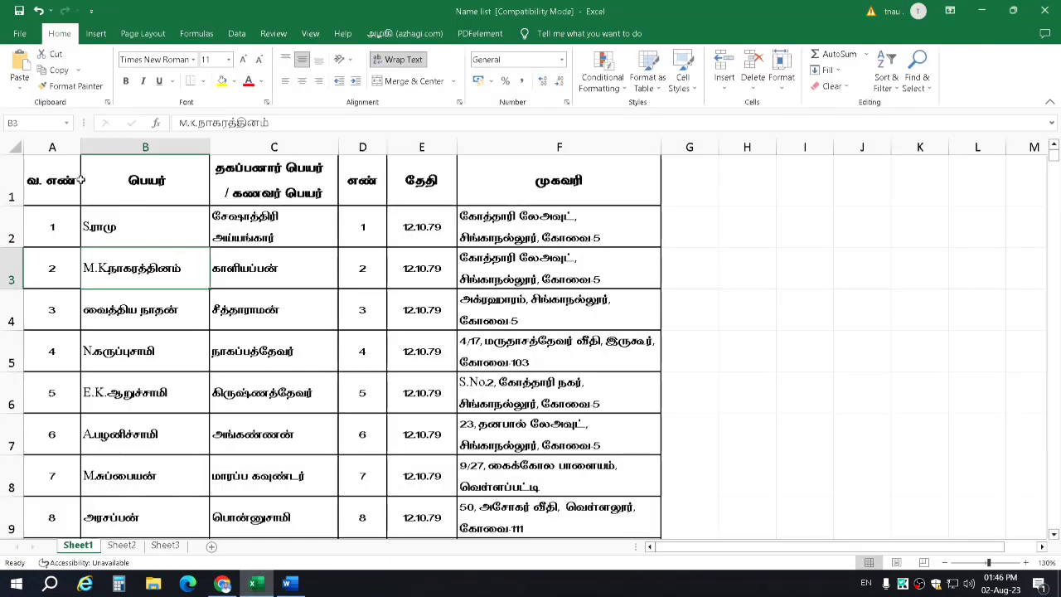
click(61, 176)
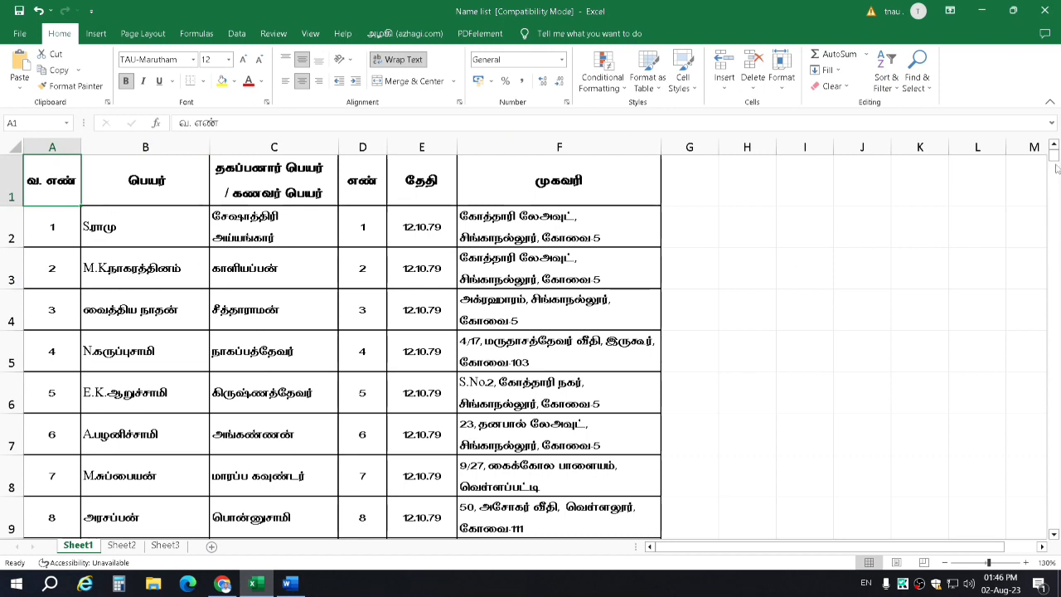
key(alt+Tab)
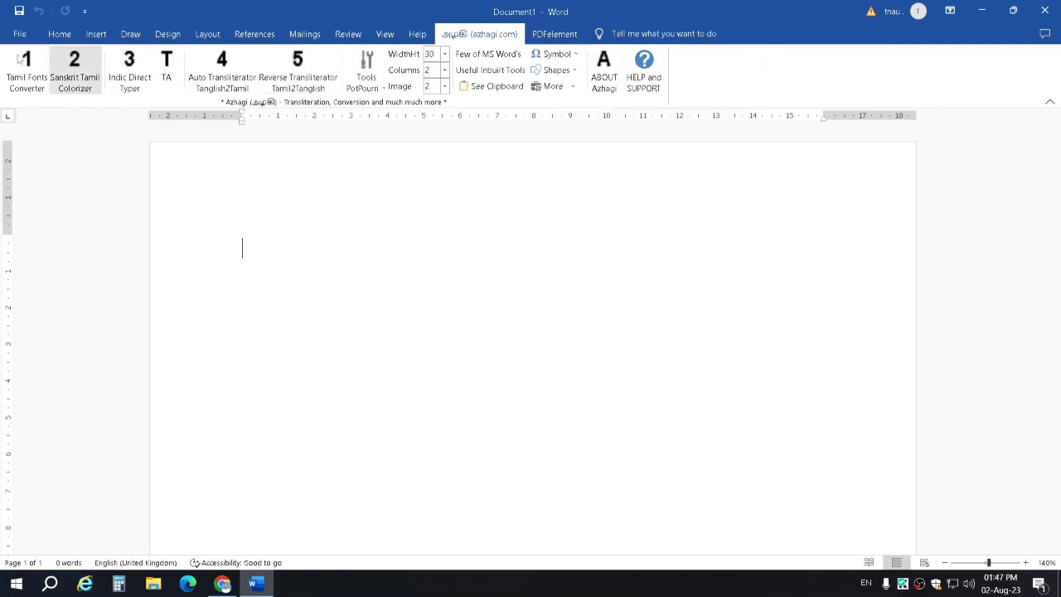
click(1044, 12)
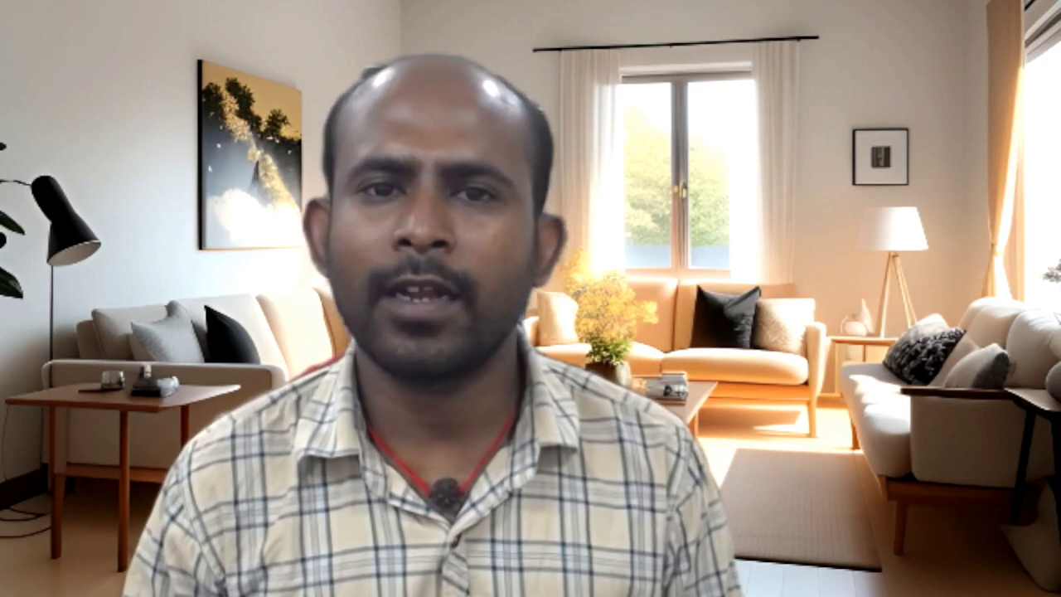